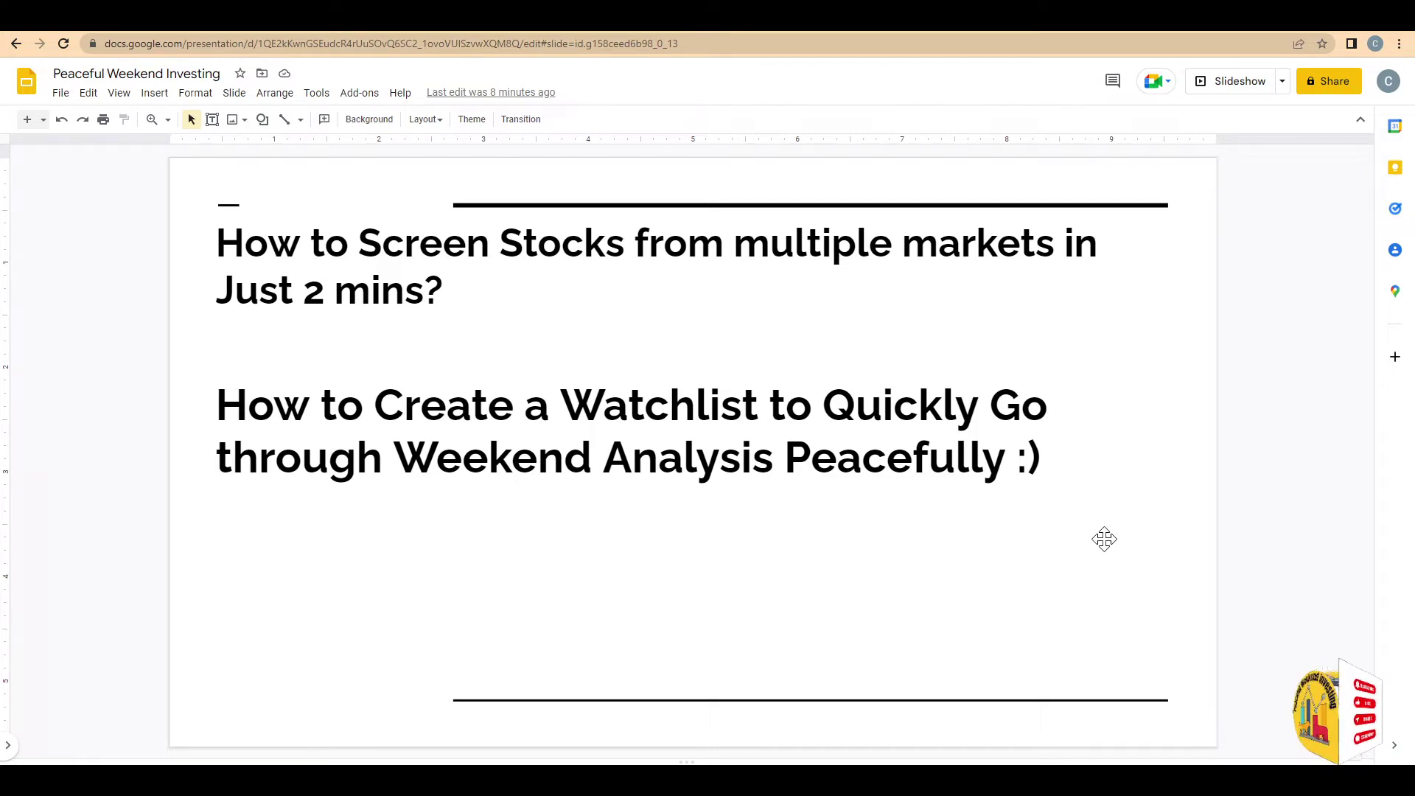
Advance from the agenda slide to the 'Peaceful Weekend Investing' title slide.
{"action": "key", "text": "Page_Up"}
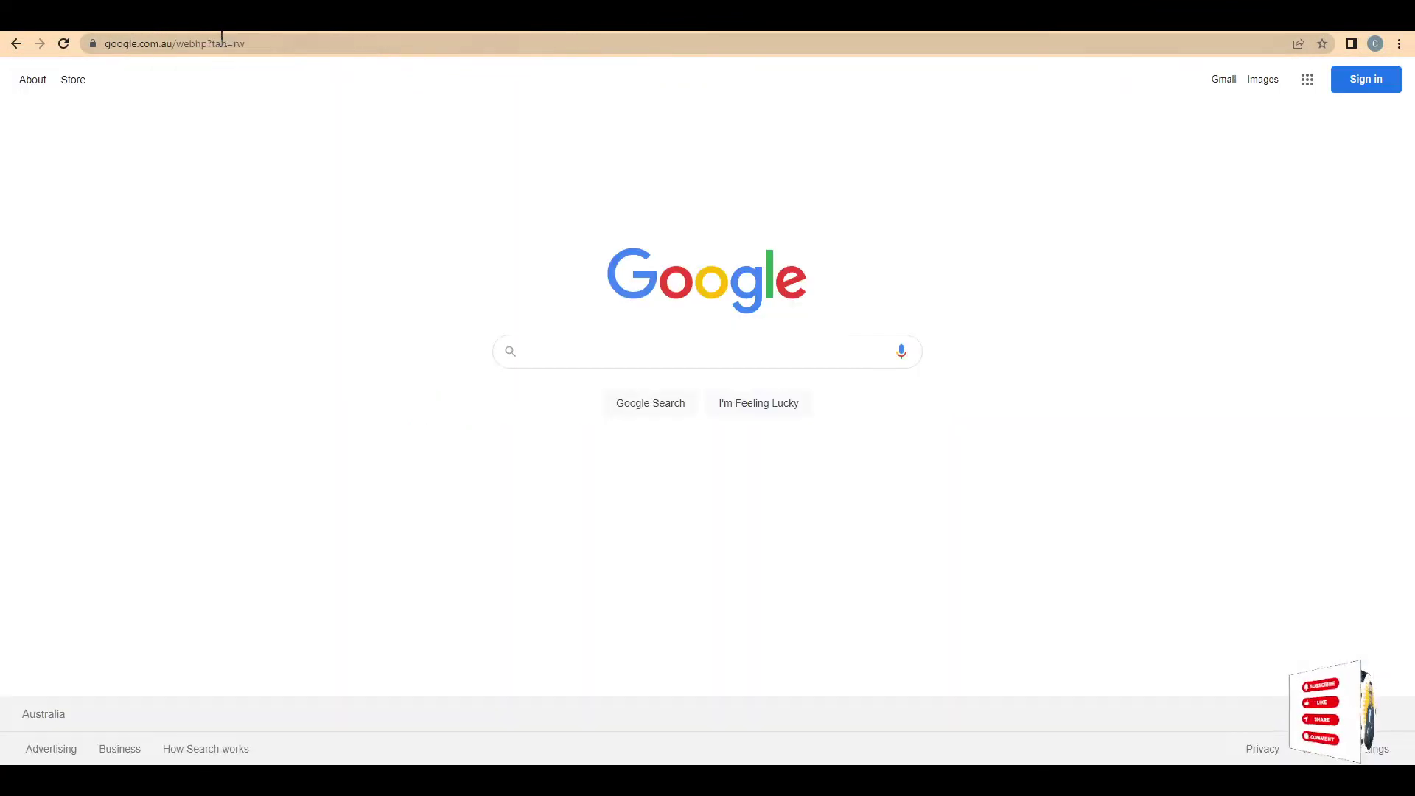
Go to sbhatia.co/tradingview to load TradingView's Pro, Pro+ and Premium pricing page.
{"action": "left_click", "coordinate": [225, 44]}
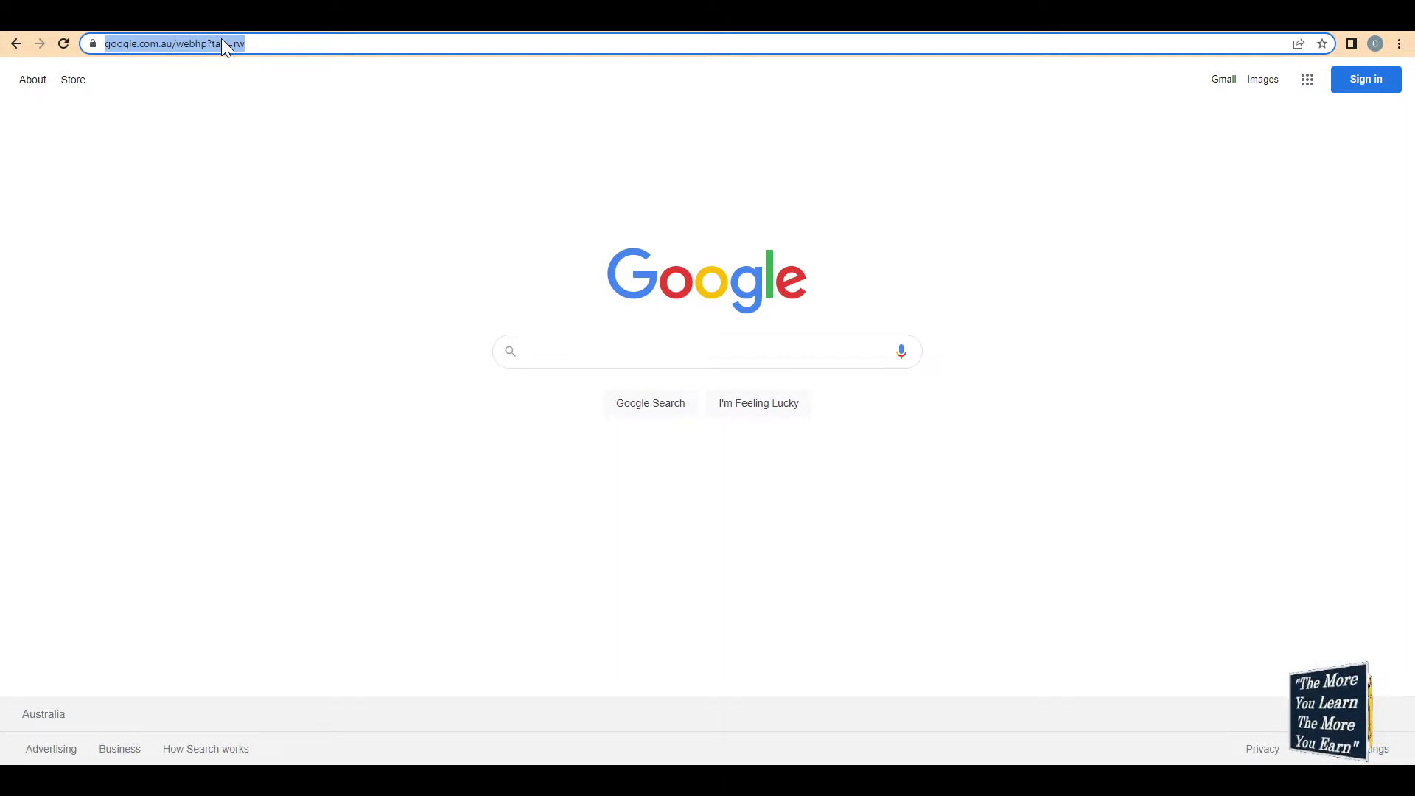
{"action": "type", "text": "sbvh"}
{"action": "key", "text": "BackSpace"}
{"action": "key", "text": "BackSpace"}
{"action": "key", "text": "BackSpace"}
{"action": "type", "text": "bhatia.co/tradingview"}
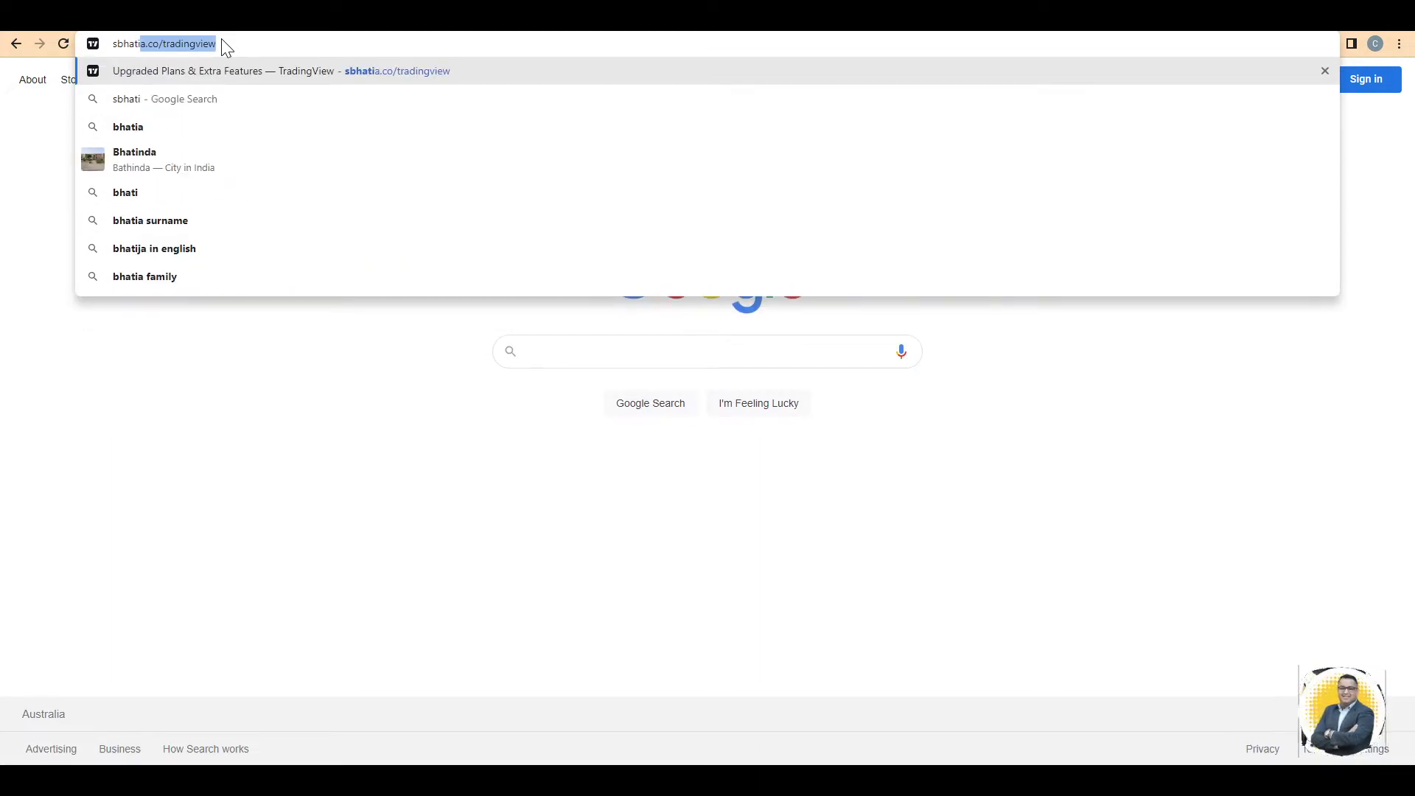
{"action": "key", "text": "End"}
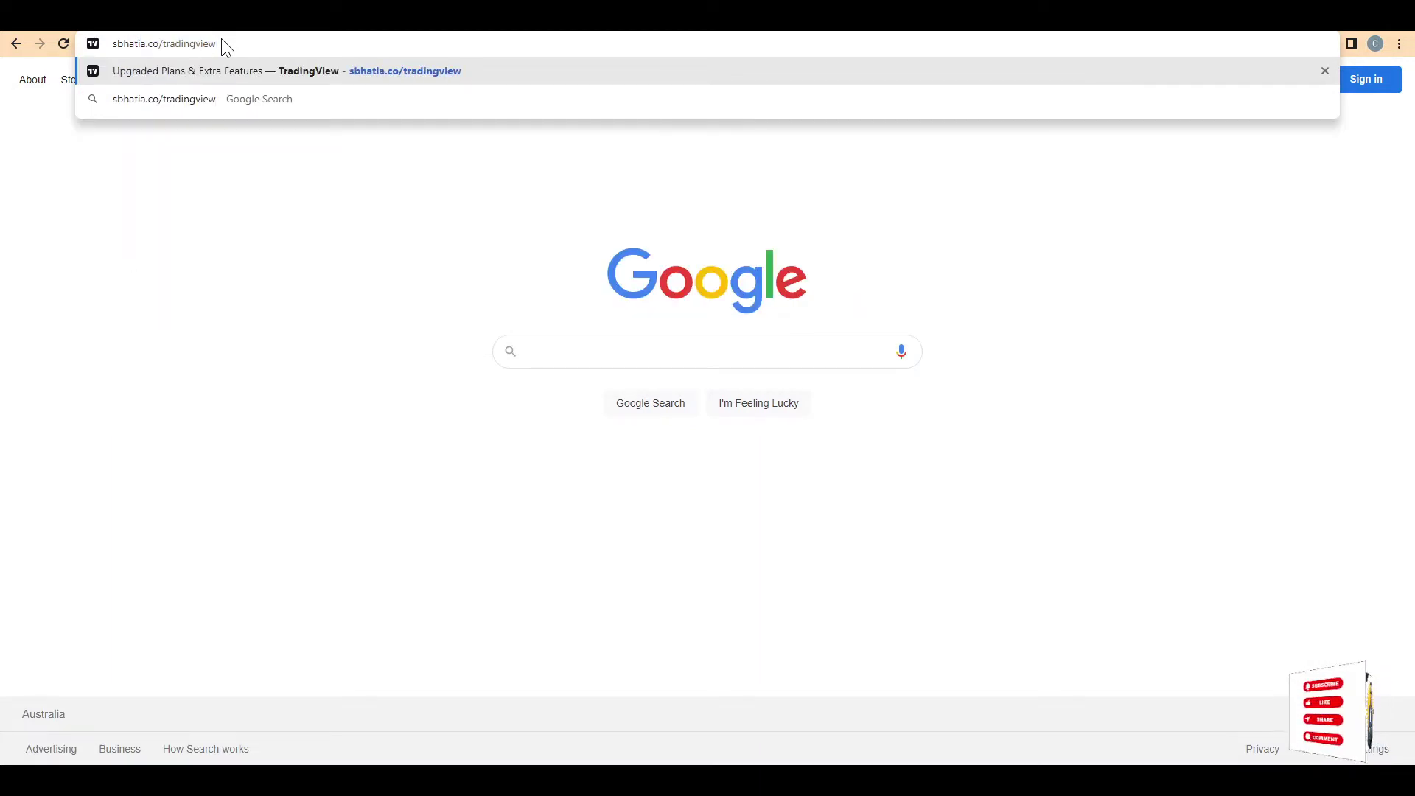
{"action": "key", "text": "Return"}
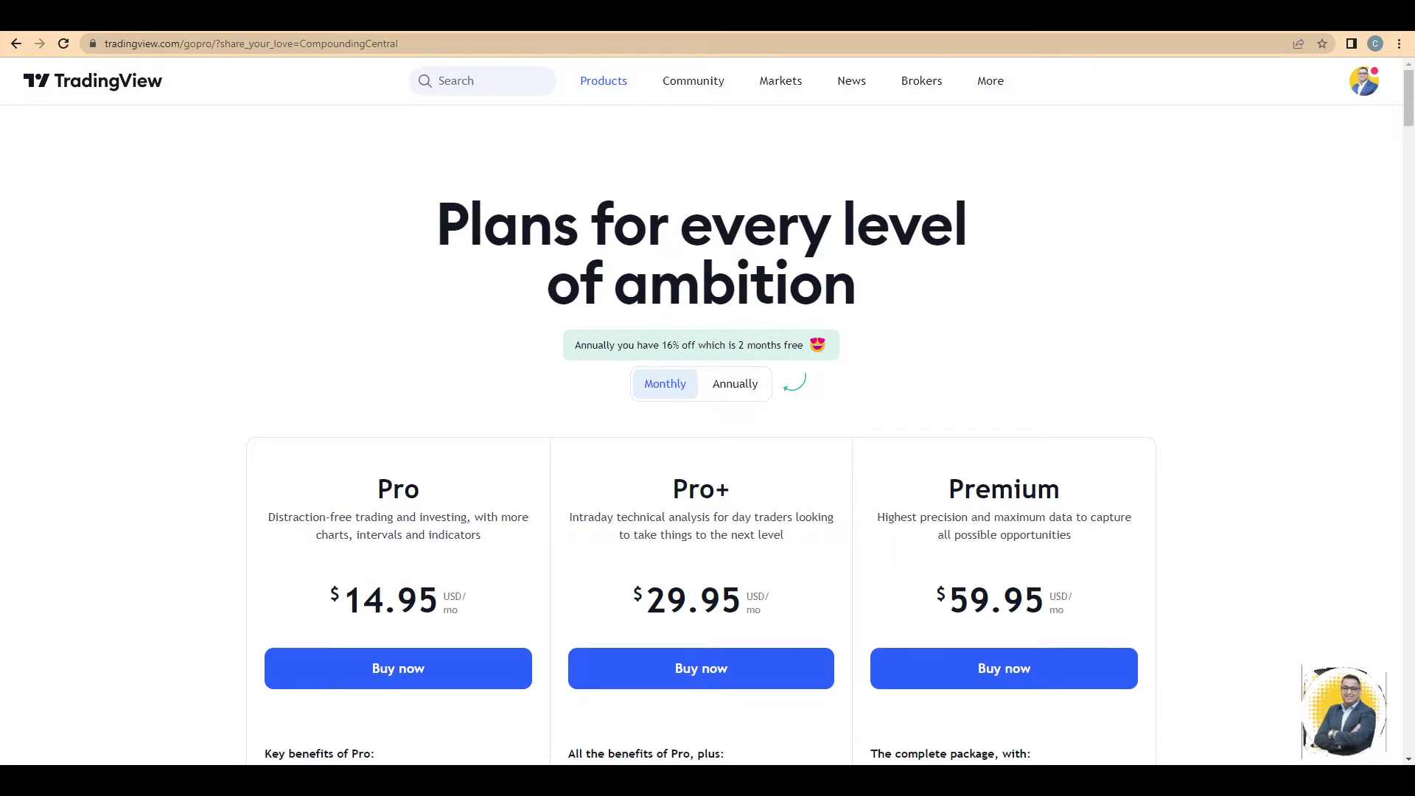
Zoom the page to 125% and open the Stock screener from Products > Screeners.
{"action": "mouse_move", "coordinate": [96, 16]}
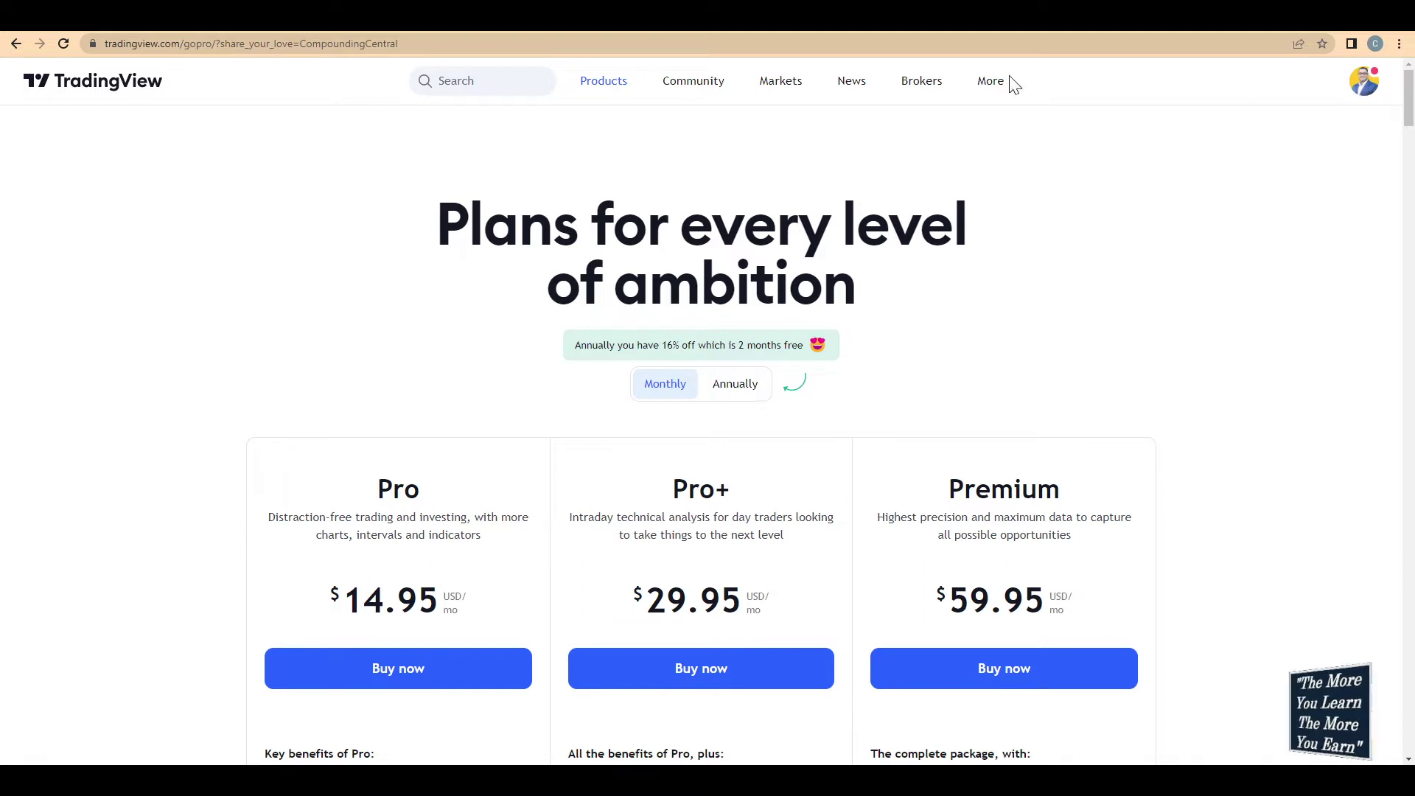
{"action": "mouse_move", "coordinate": [729, 87]}
{"action": "mouse_move", "coordinate": [625, 90]}
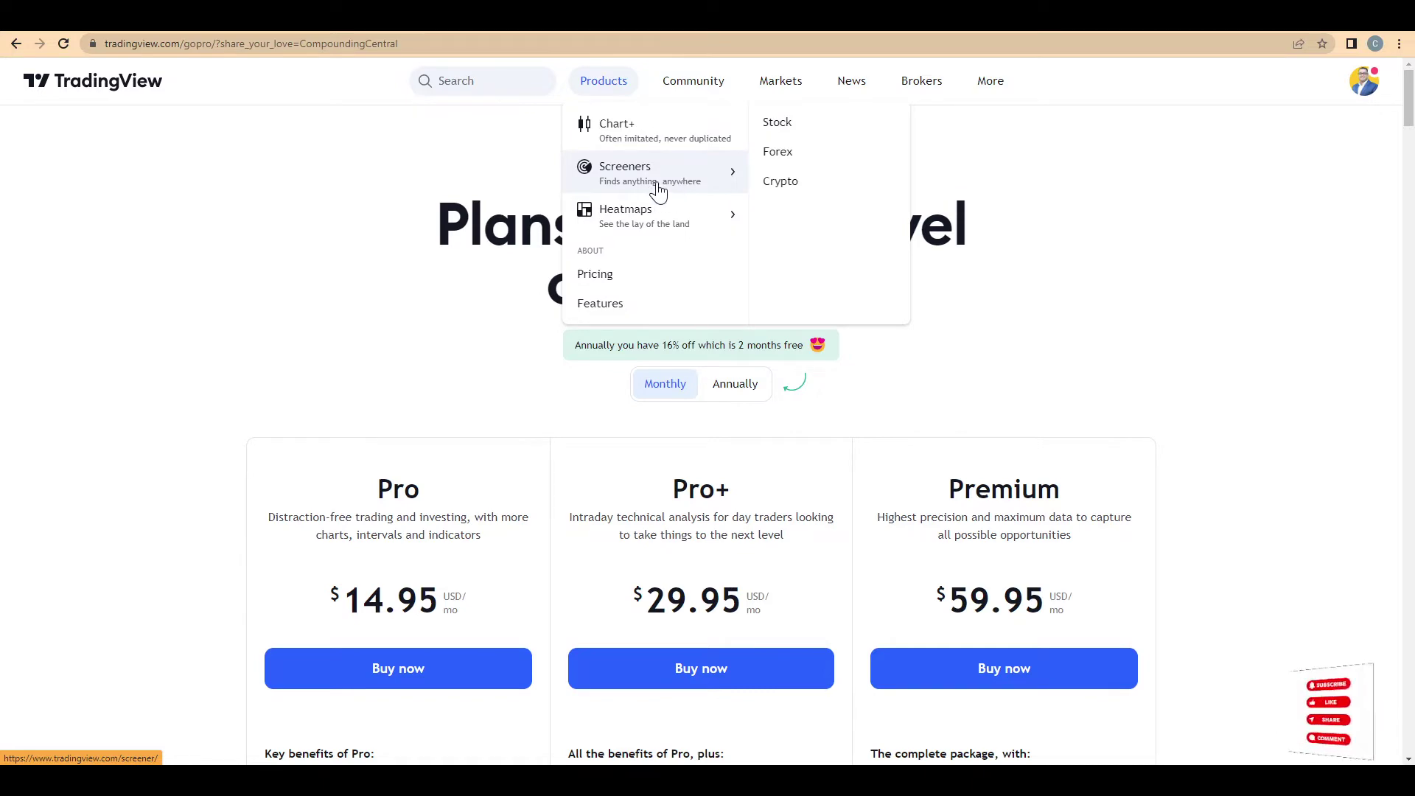
{"action": "key", "text": "ctrl+plus"}
{"action": "key", "text": "ctrl+plus"}
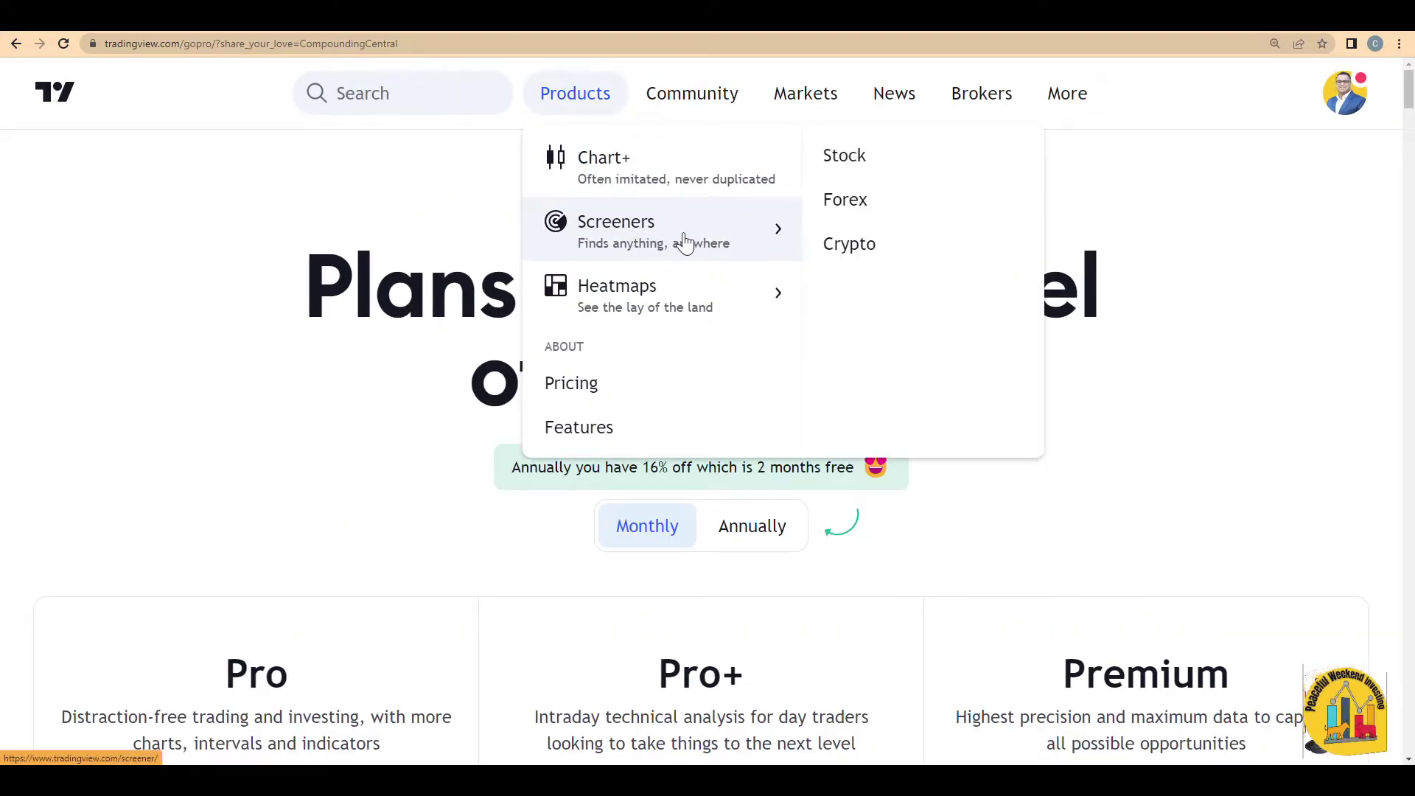
{"action": "left_click", "coordinate": [875, 174]}
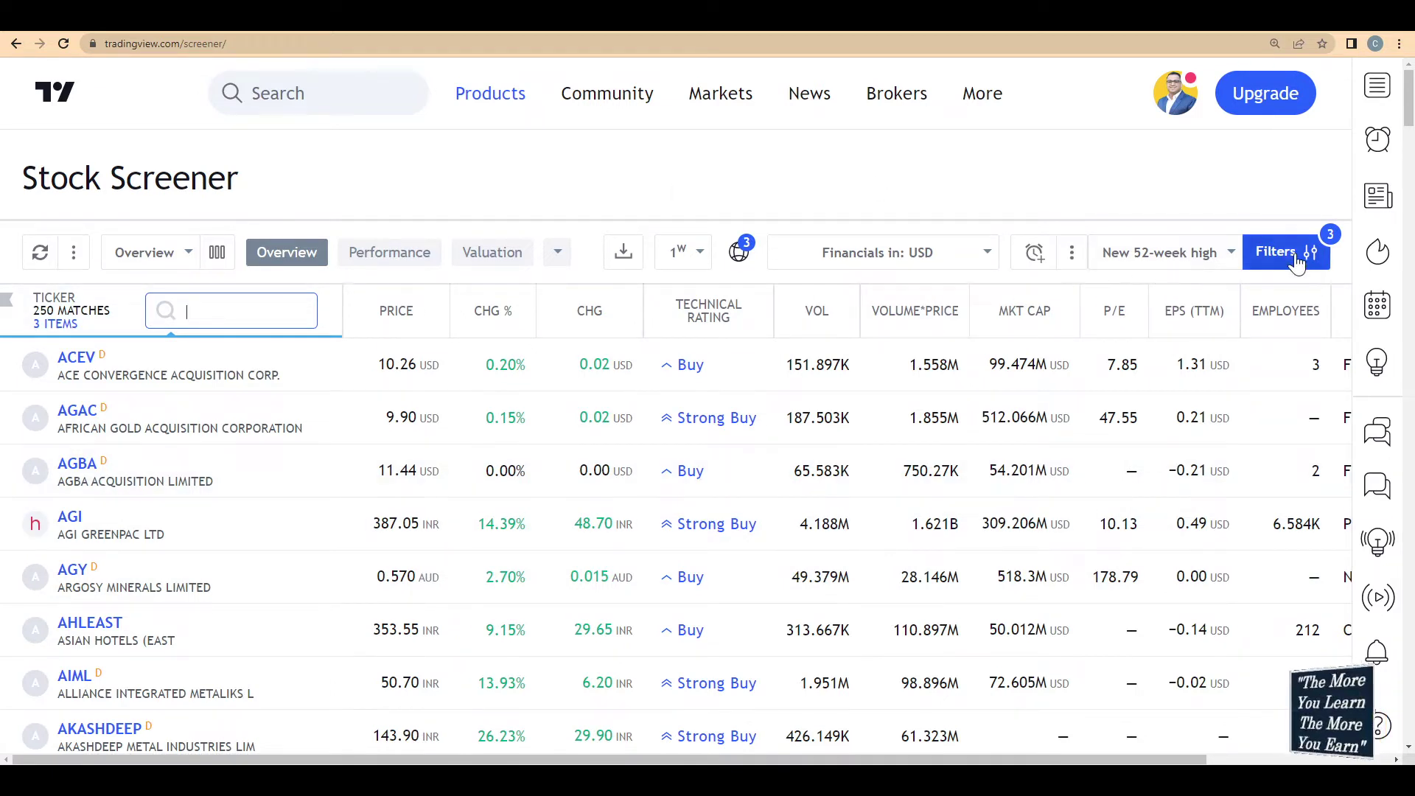
Replace the 'New 52-week high' preset with the 'All-time high' screen.
{"action": "left_click", "coordinate": [1190, 256]}
{"action": "scroll", "coordinate": [1128, 457], "scroll_direction": "down", "scroll_amount": 3}
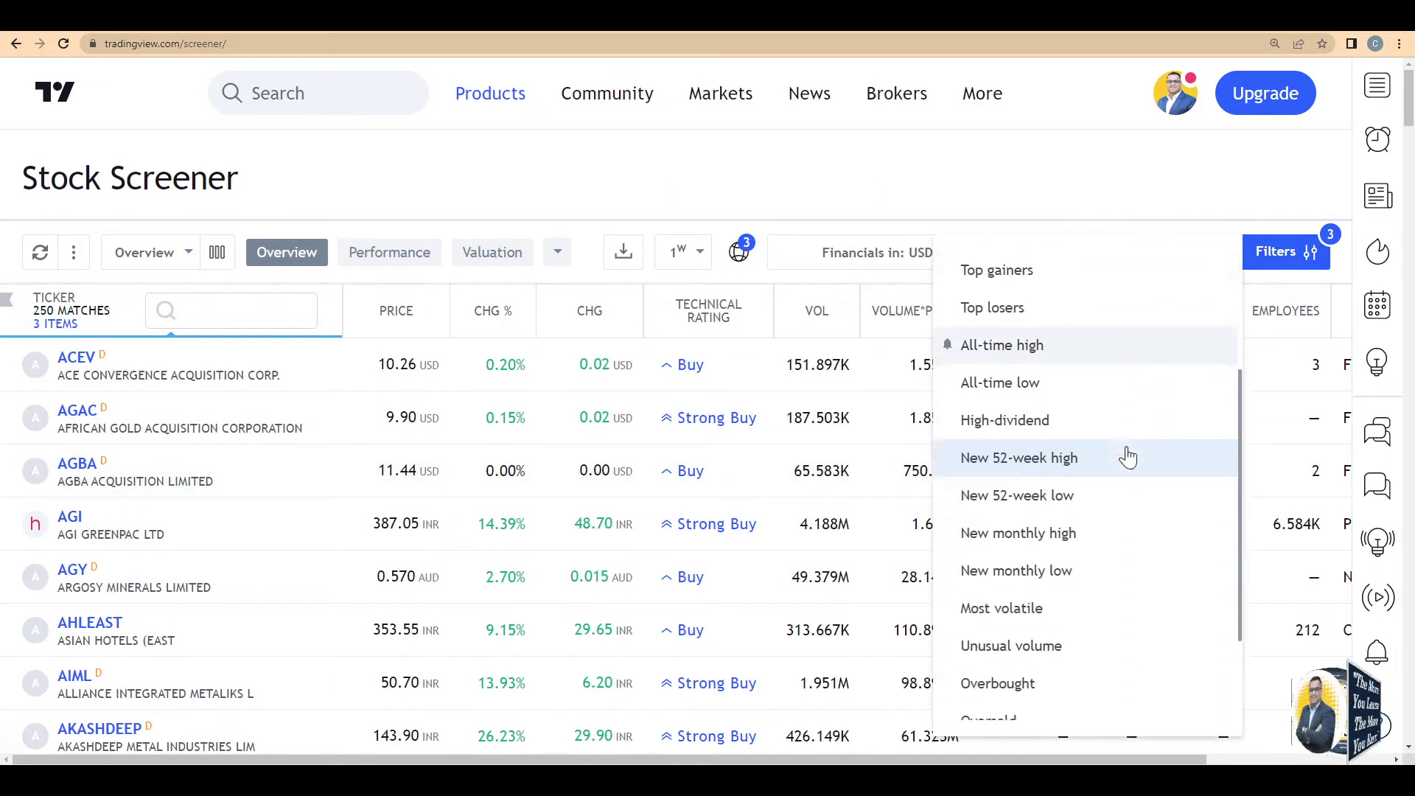
{"action": "scroll", "coordinate": [1128, 457], "scroll_direction": "down", "scroll_amount": 3}
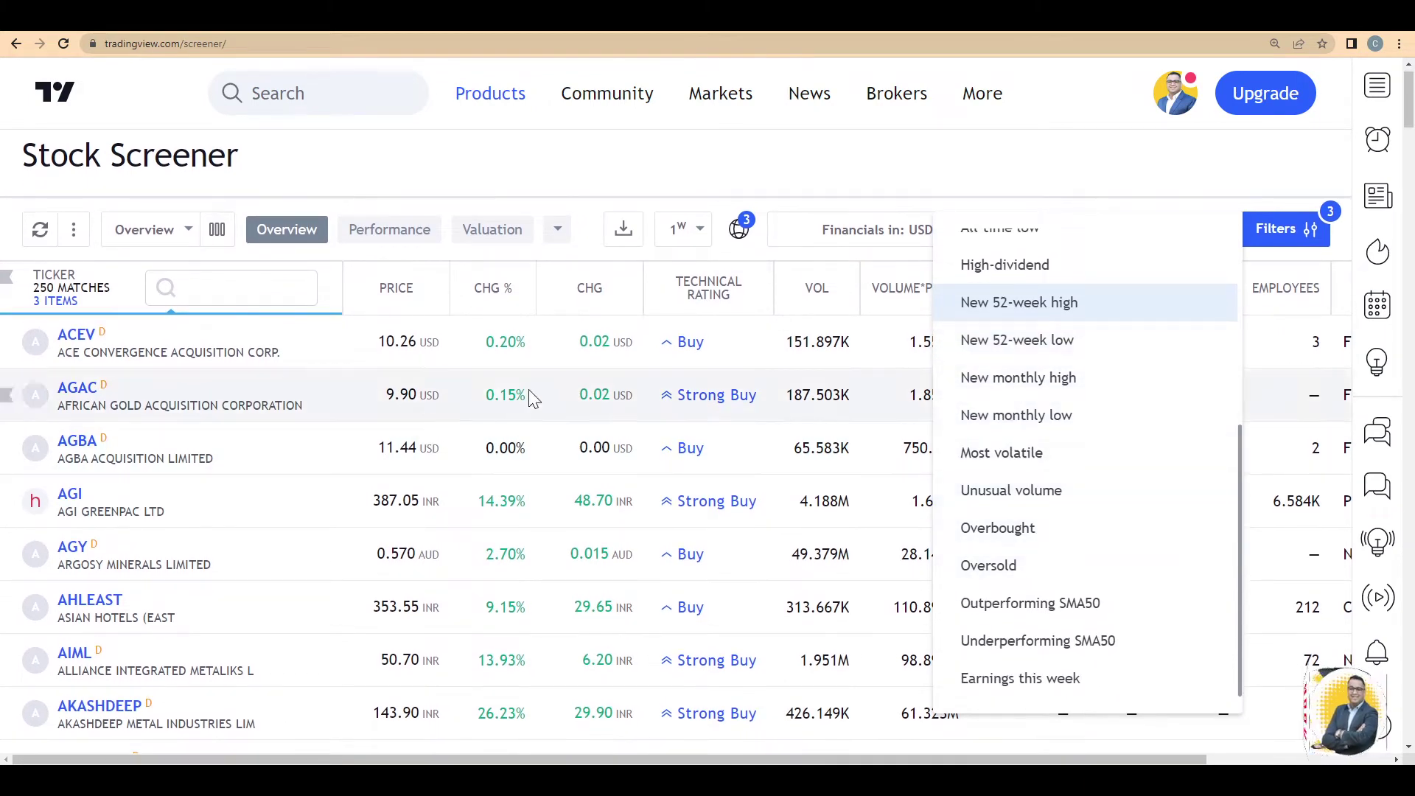
{"action": "scroll", "coordinate": [1156, 568], "scroll_direction": "down", "scroll_amount": 1}
{"action": "scroll", "coordinate": [1147, 582], "scroll_direction": "up", "scroll_amount": 2}
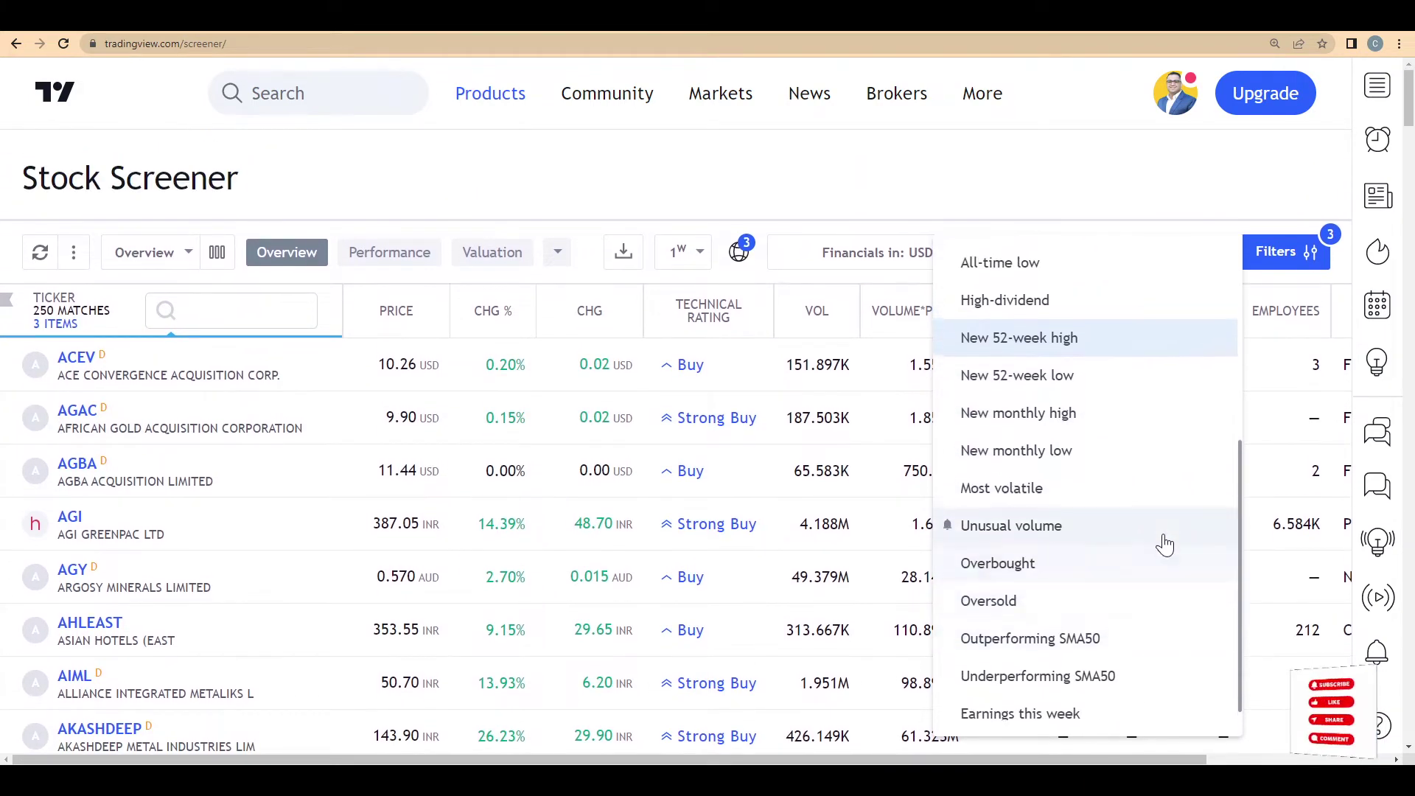
{"action": "scroll", "coordinate": [1239, 536], "scroll_direction": "up", "scroll_amount": 5}
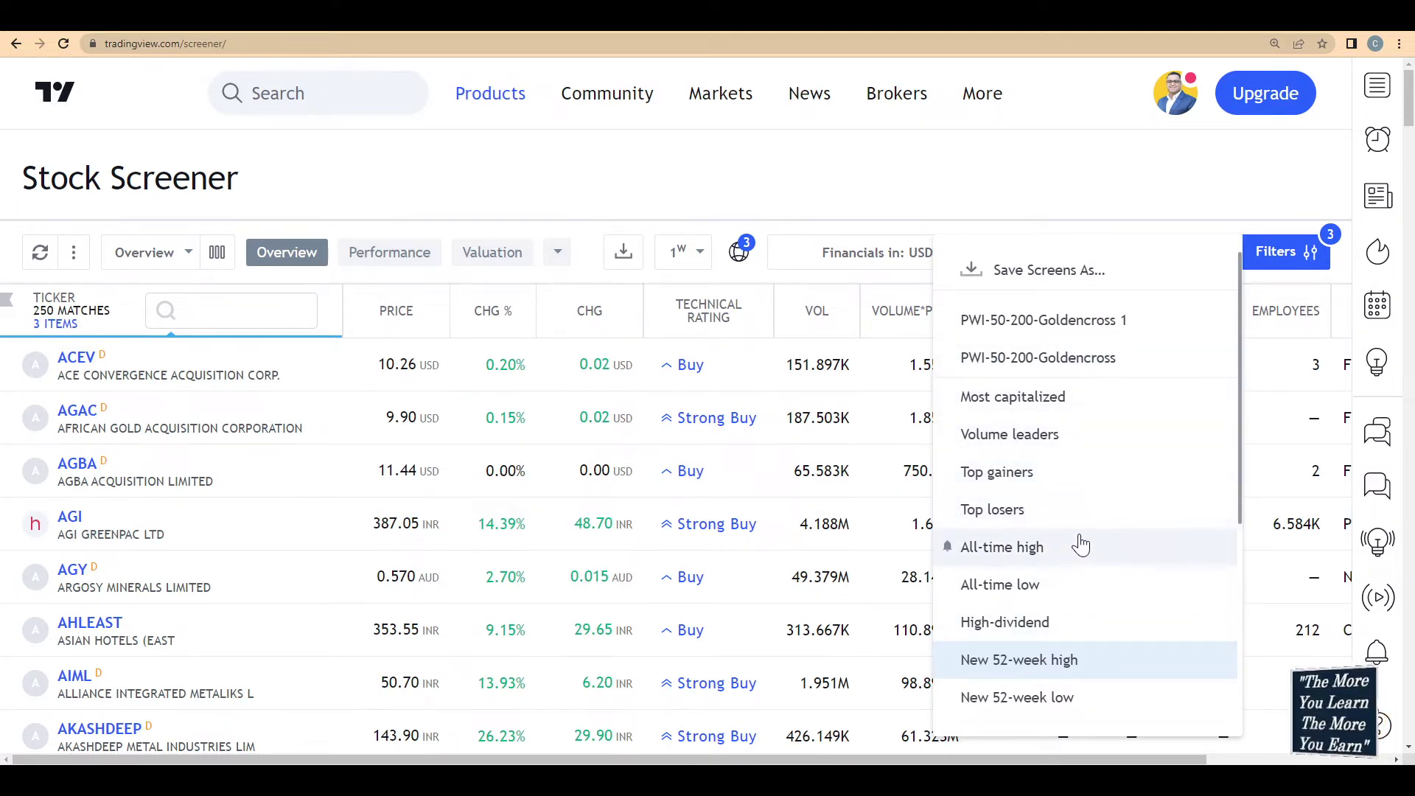
{"action": "scroll", "coordinate": [1080, 590], "scroll_direction": "down", "scroll_amount": 1}
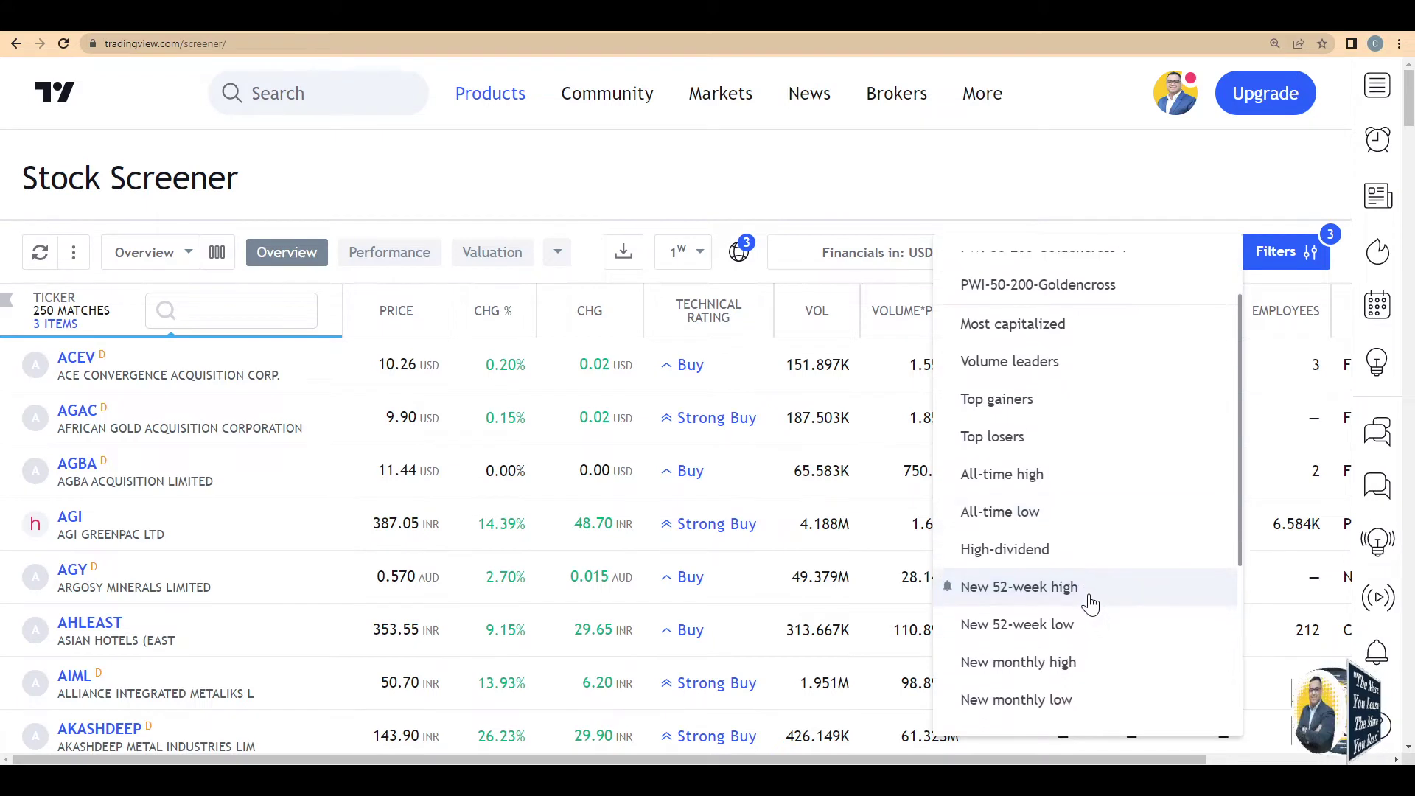
{"action": "scroll", "coordinate": [1090, 603], "scroll_direction": "down", "scroll_amount": 3}
{"action": "scroll", "coordinate": [1089, 603], "scroll_direction": "up", "scroll_amount": 4}
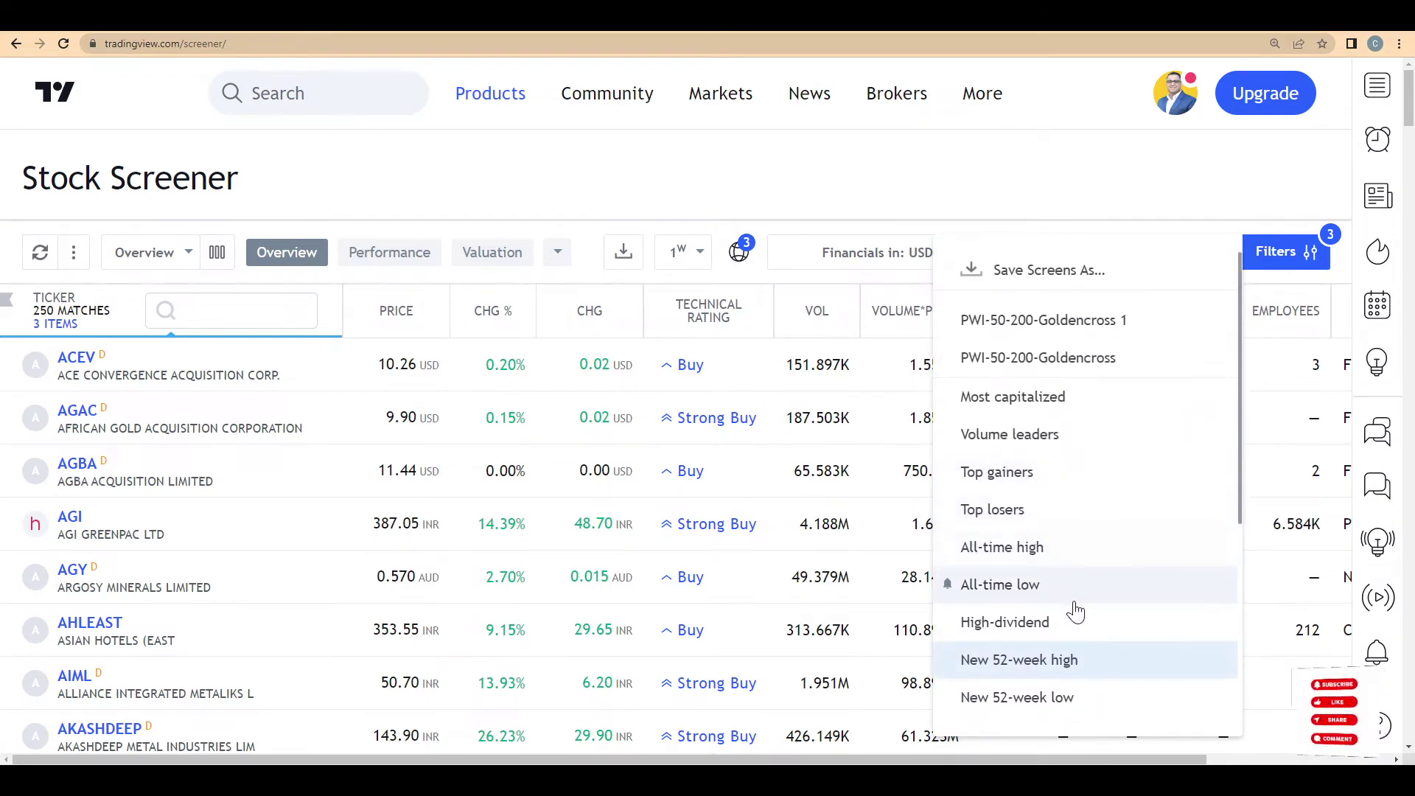
{"action": "left_click", "coordinate": [1064, 561]}
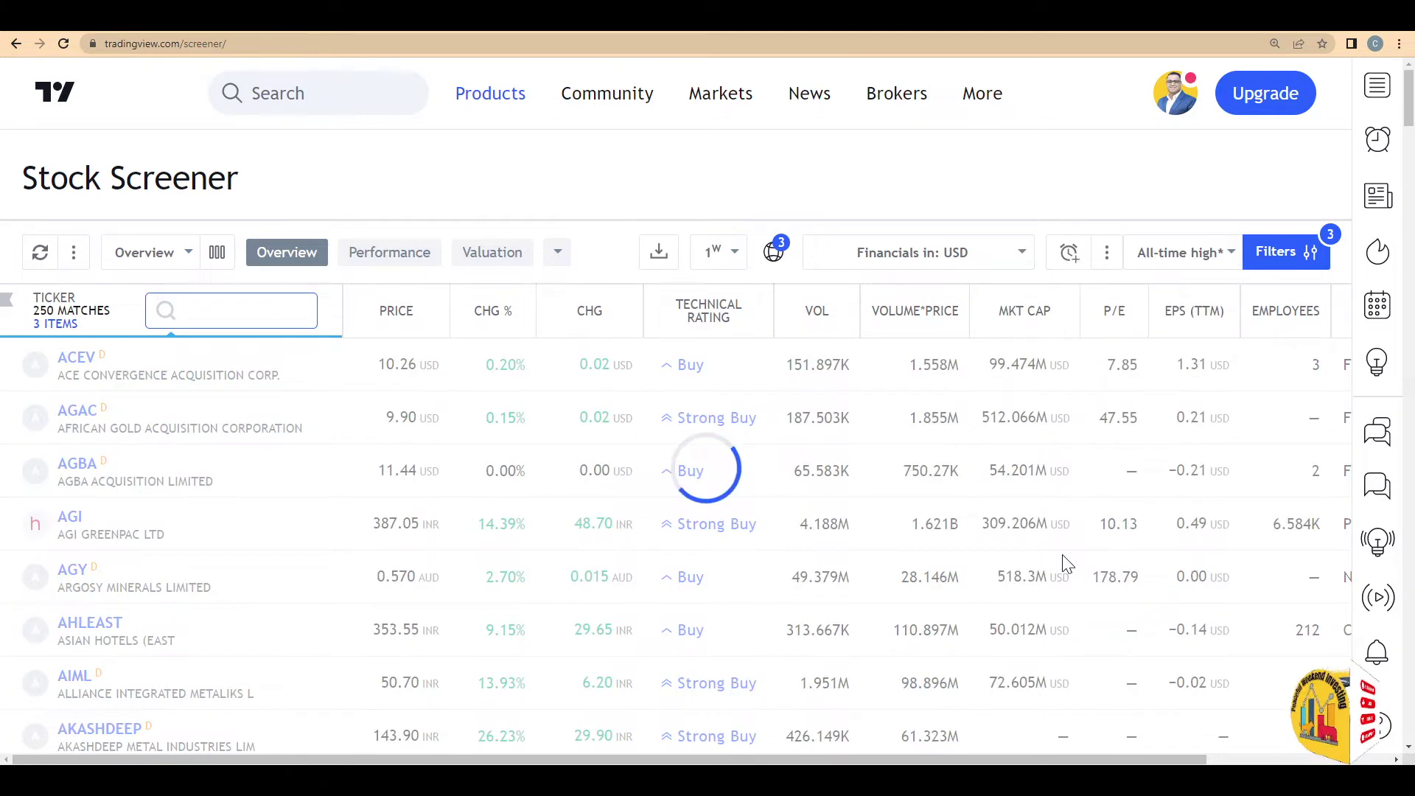
In the market selector, clear the old selections and search for India and Australia.
{"action": "left_click", "coordinate": [774, 252]}
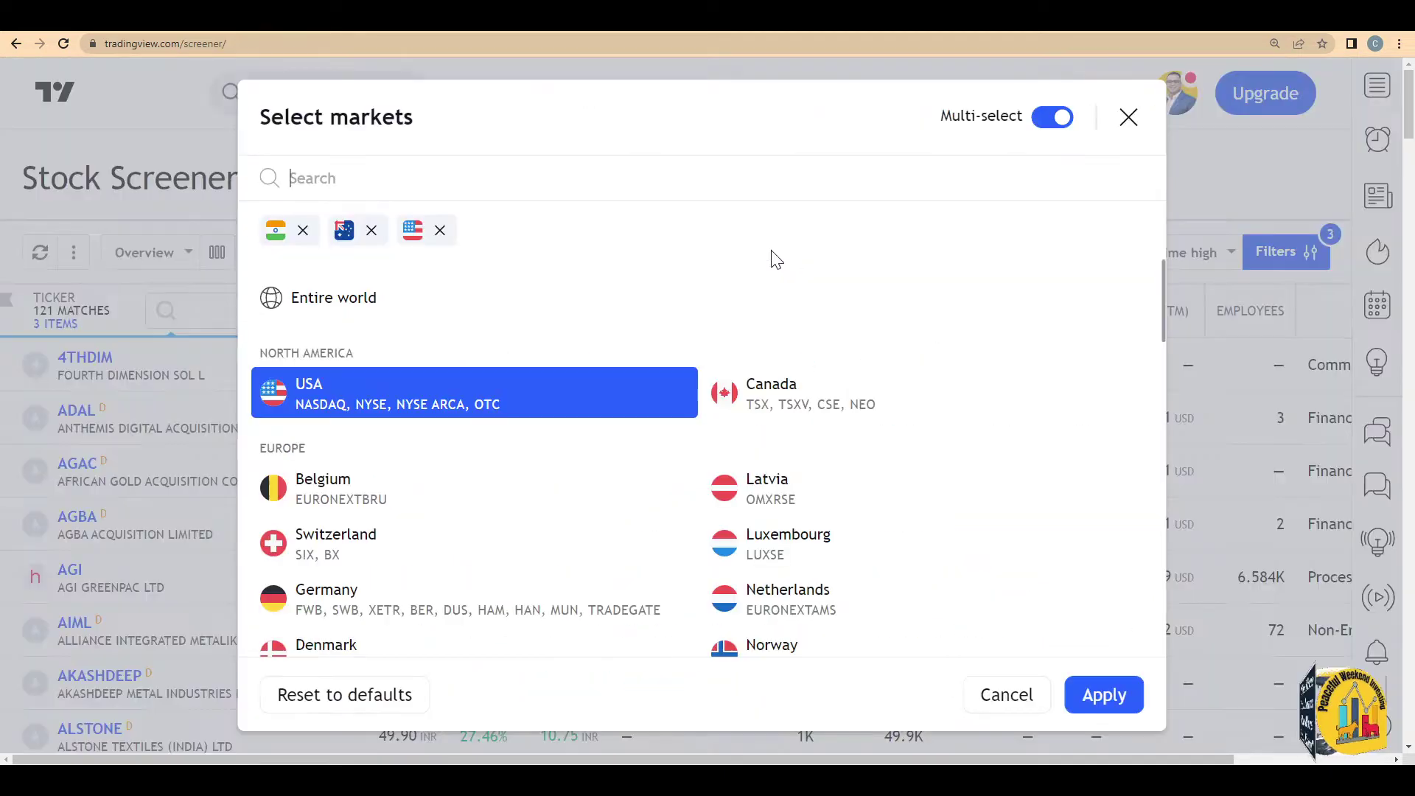
{"action": "left_click", "coordinate": [303, 231]}
{"action": "left_click", "coordinate": [304, 233]}
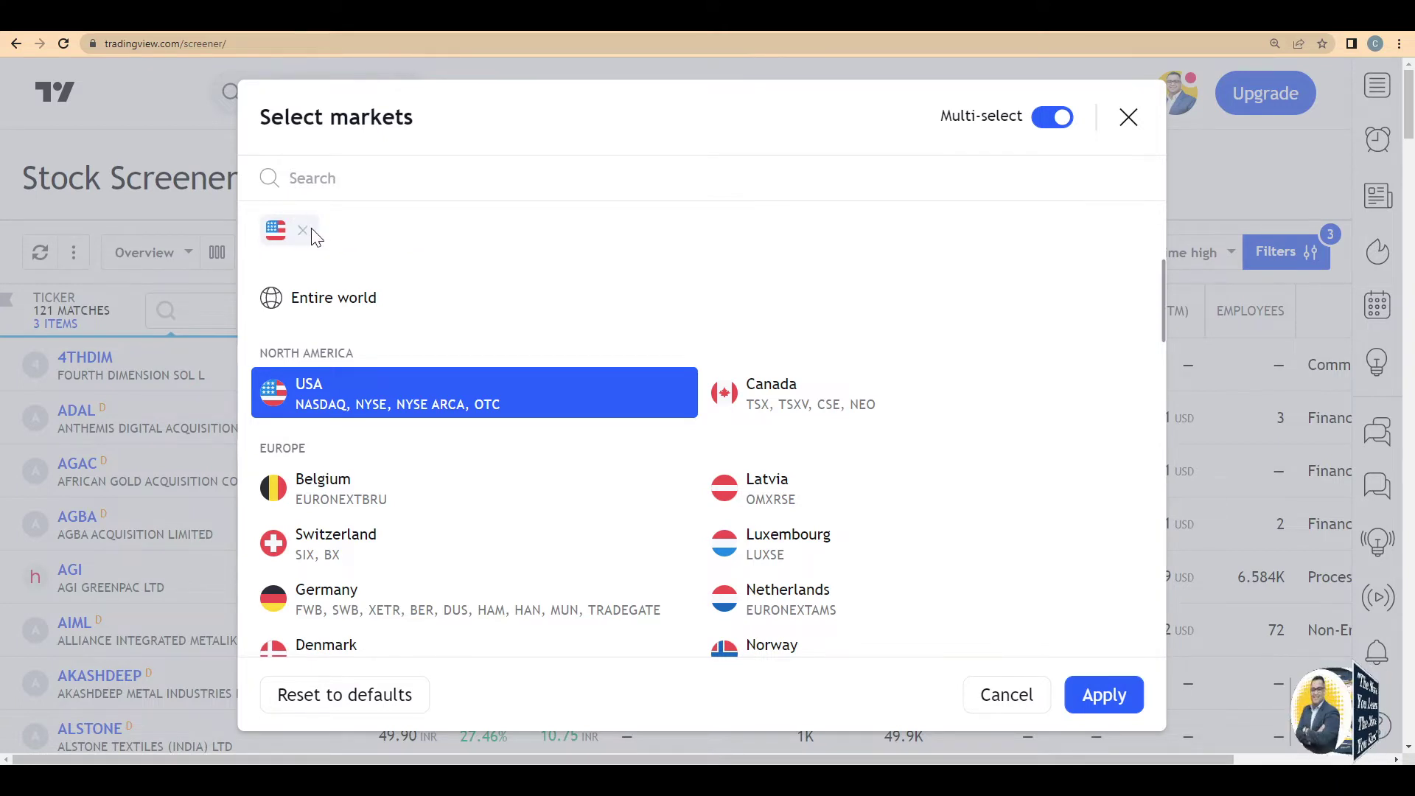
{"action": "left_click", "coordinate": [330, 180]}
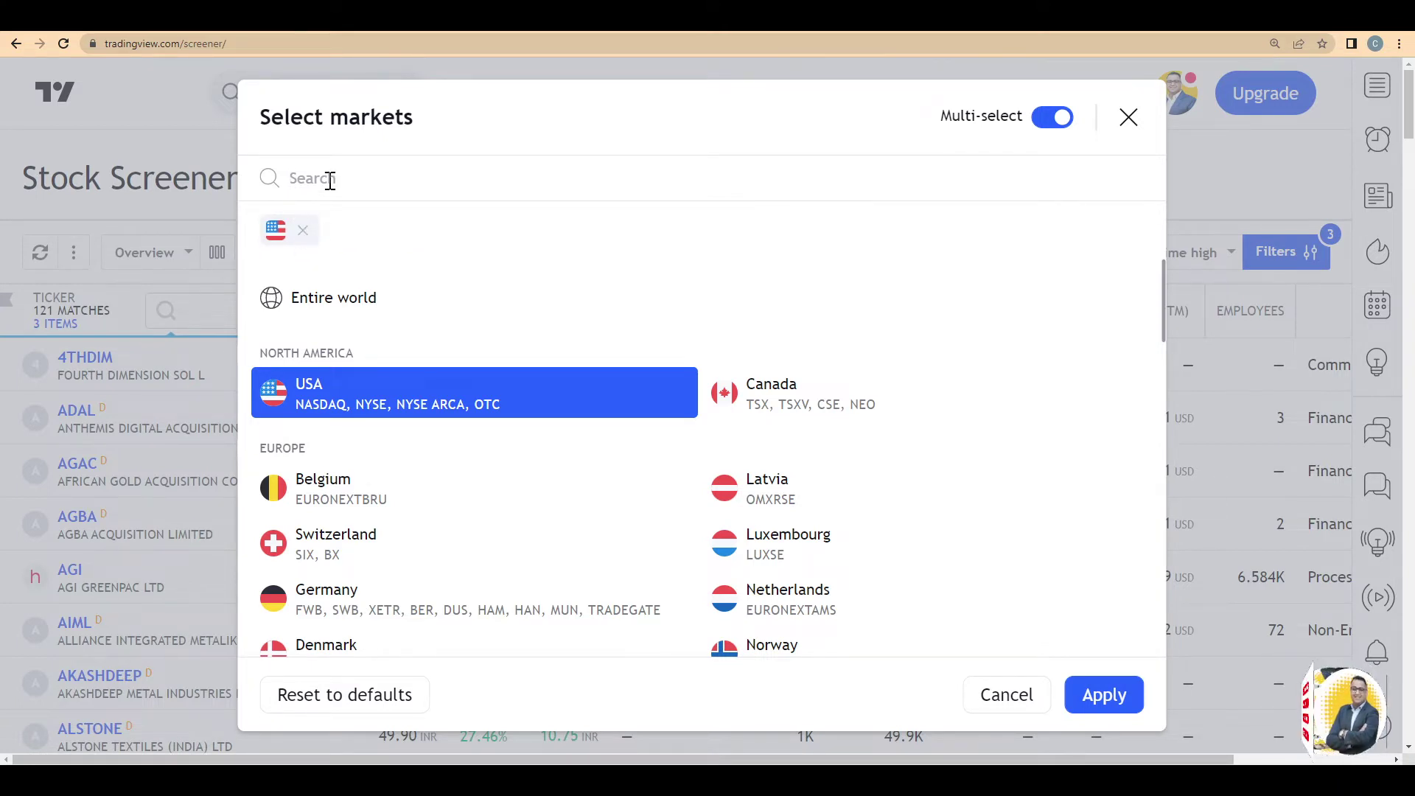
{"action": "type", "text": "Indi"}
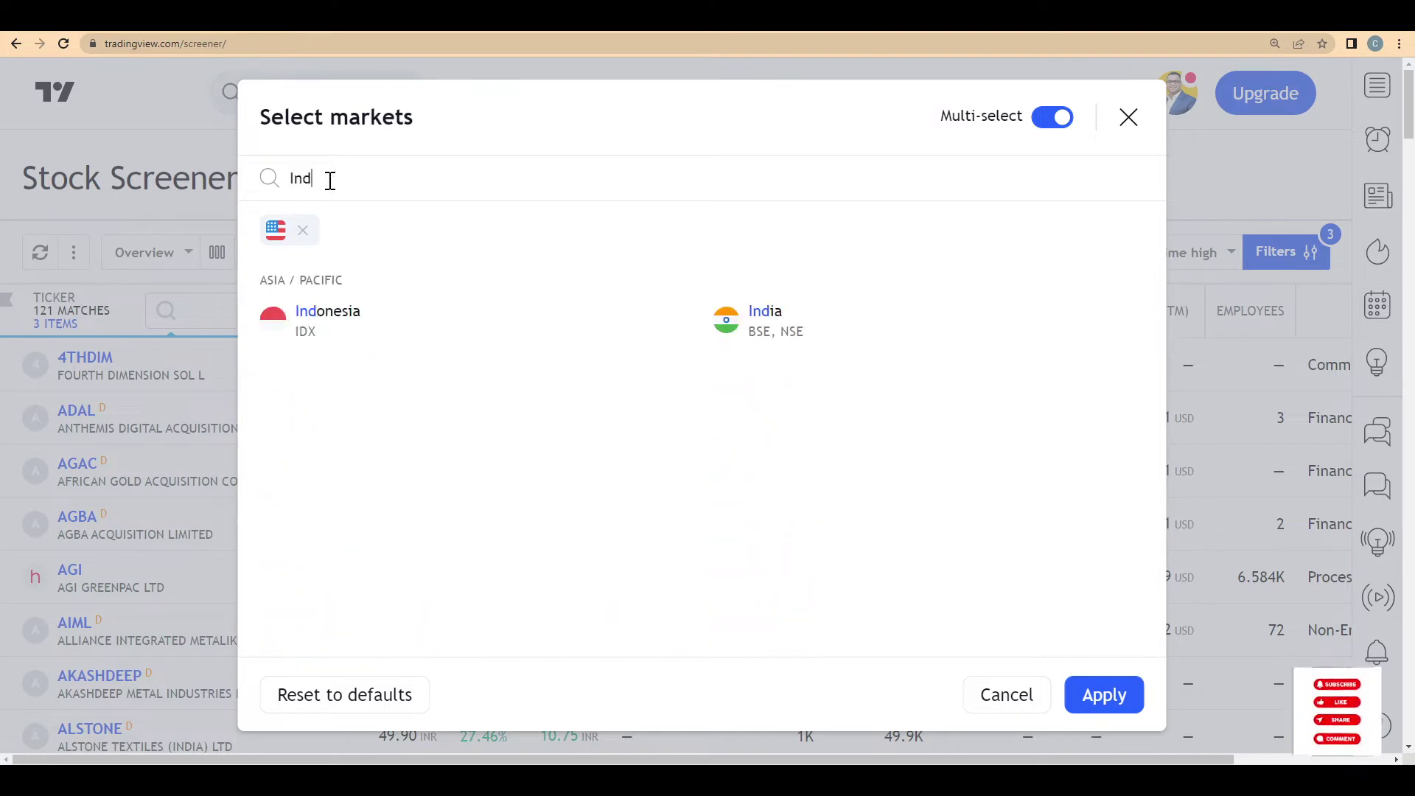
{"action": "left_click", "coordinate": [342, 310]}
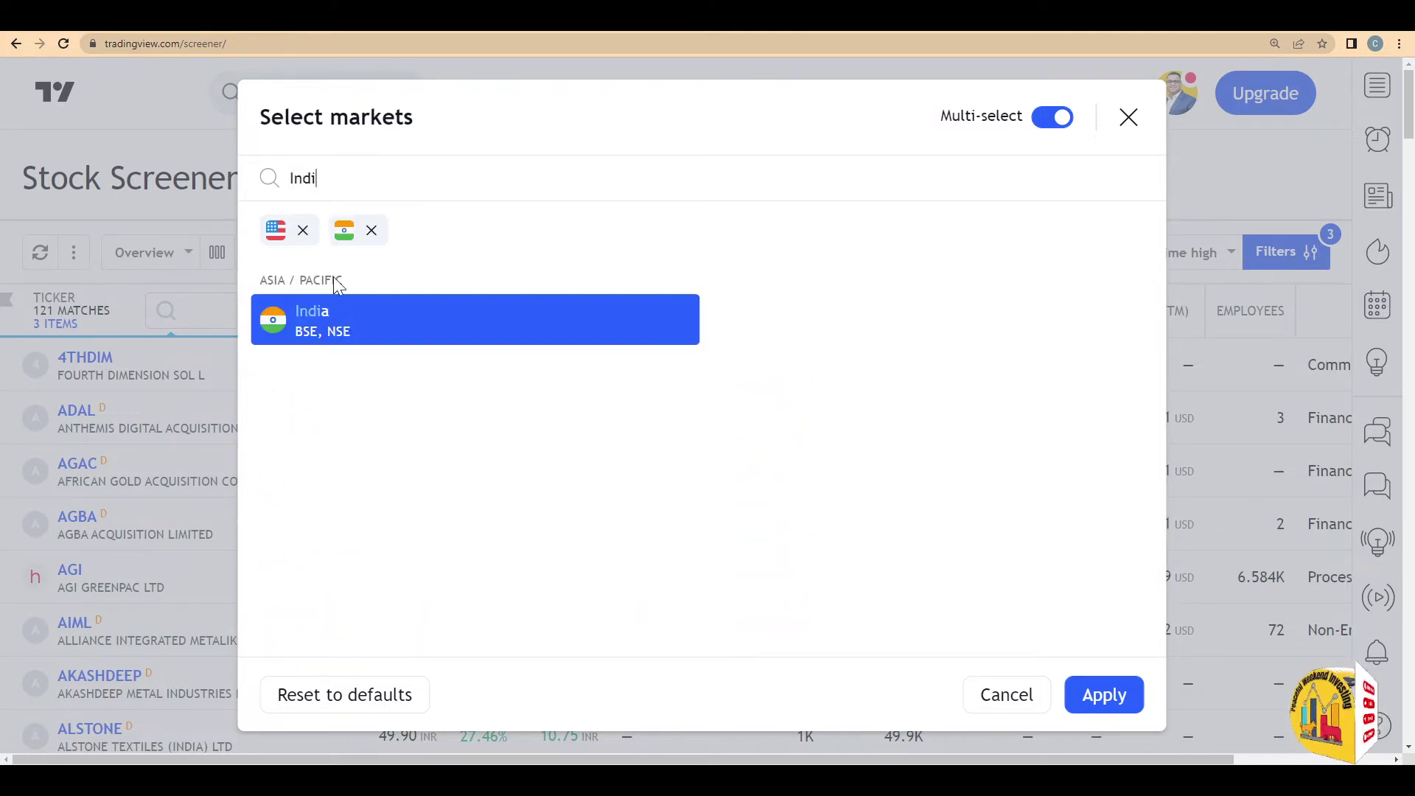
{"action": "left_click", "coordinate": [303, 230]}
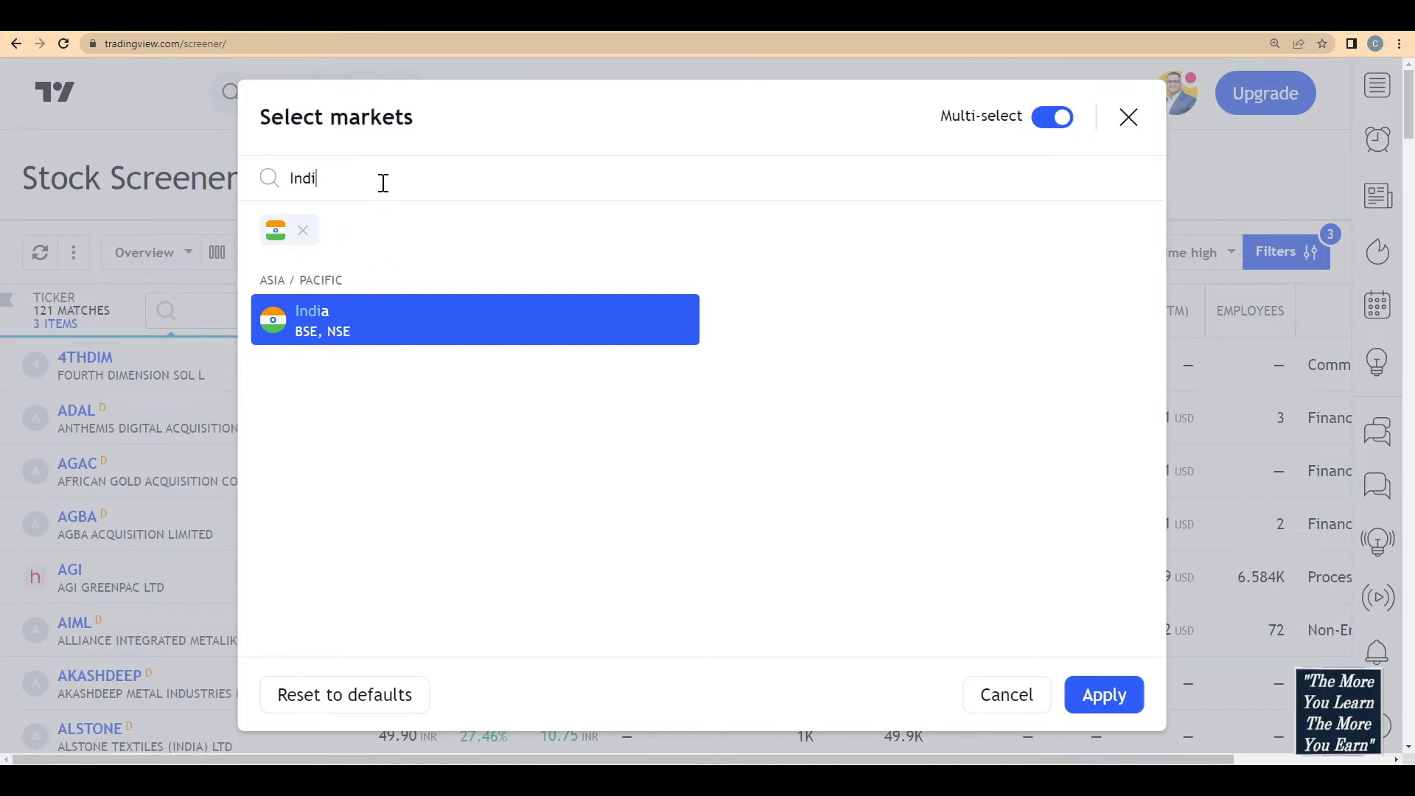
{"action": "key", "text": "BackSpace"}
{"action": "key", "text": "BackSpace"}
{"action": "key", "text": "BackSpace"}
{"action": "key", "text": "BackSpace"}
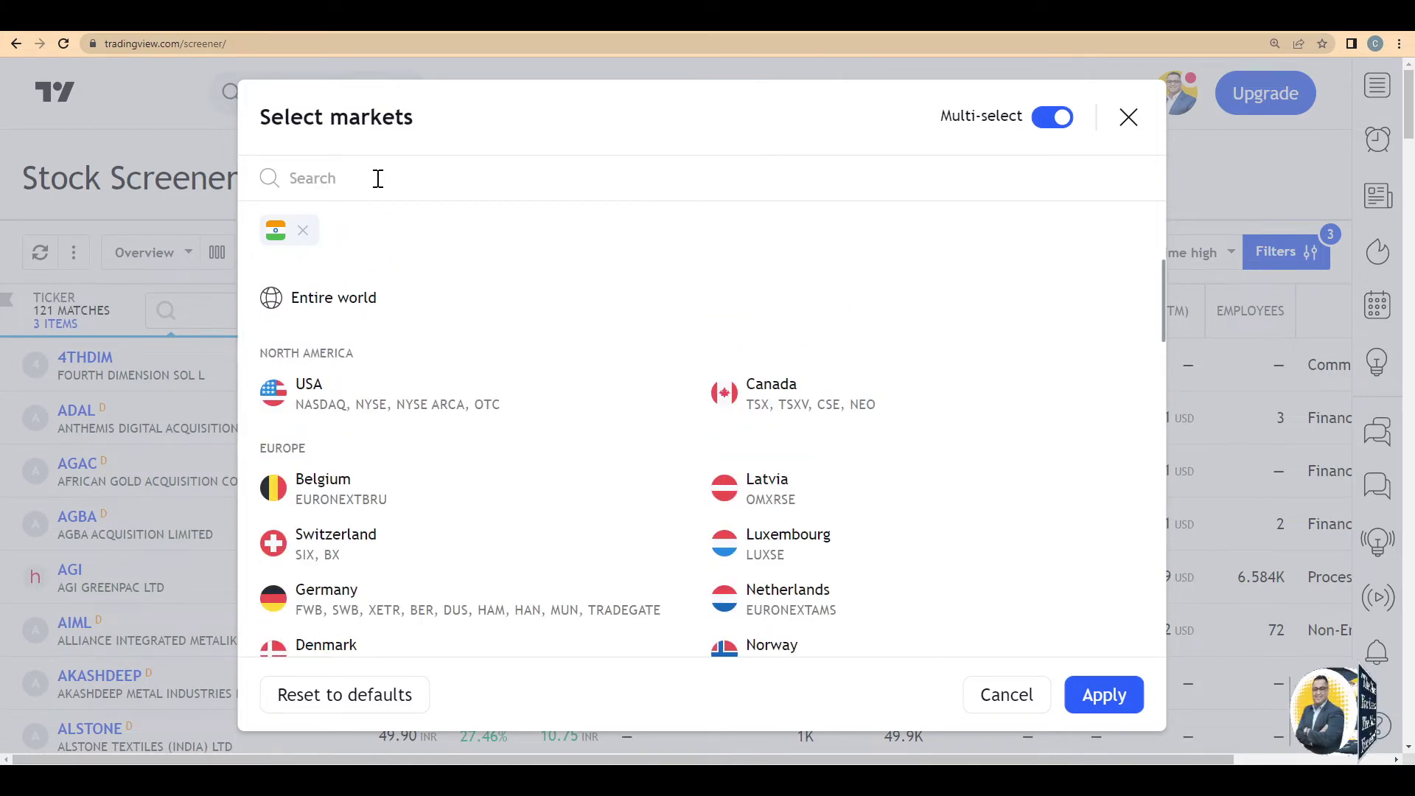
{"action": "type", "text": "austra"}
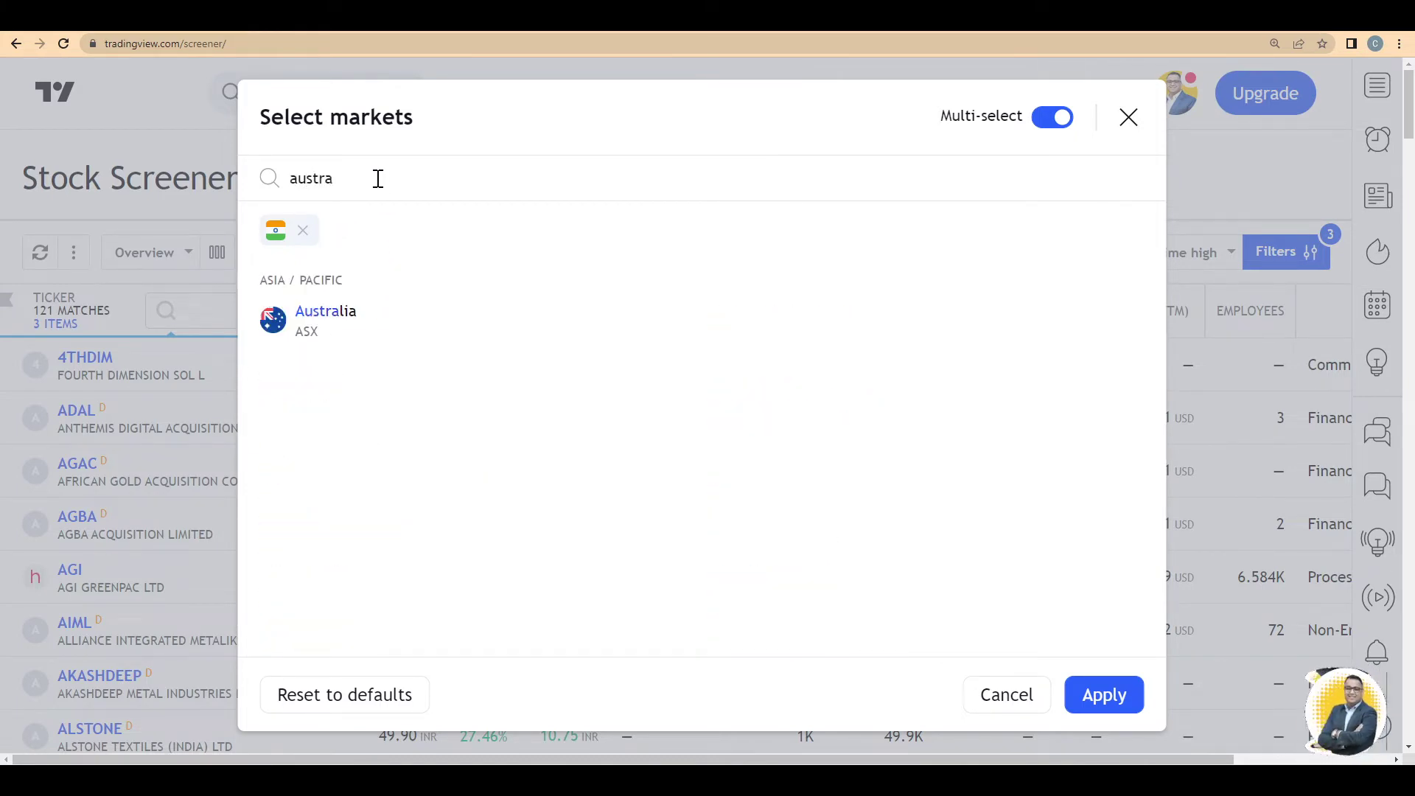
{"action": "left_click", "coordinate": [424, 321]}
{"action": "double_click", "coordinate": [439, 180]}
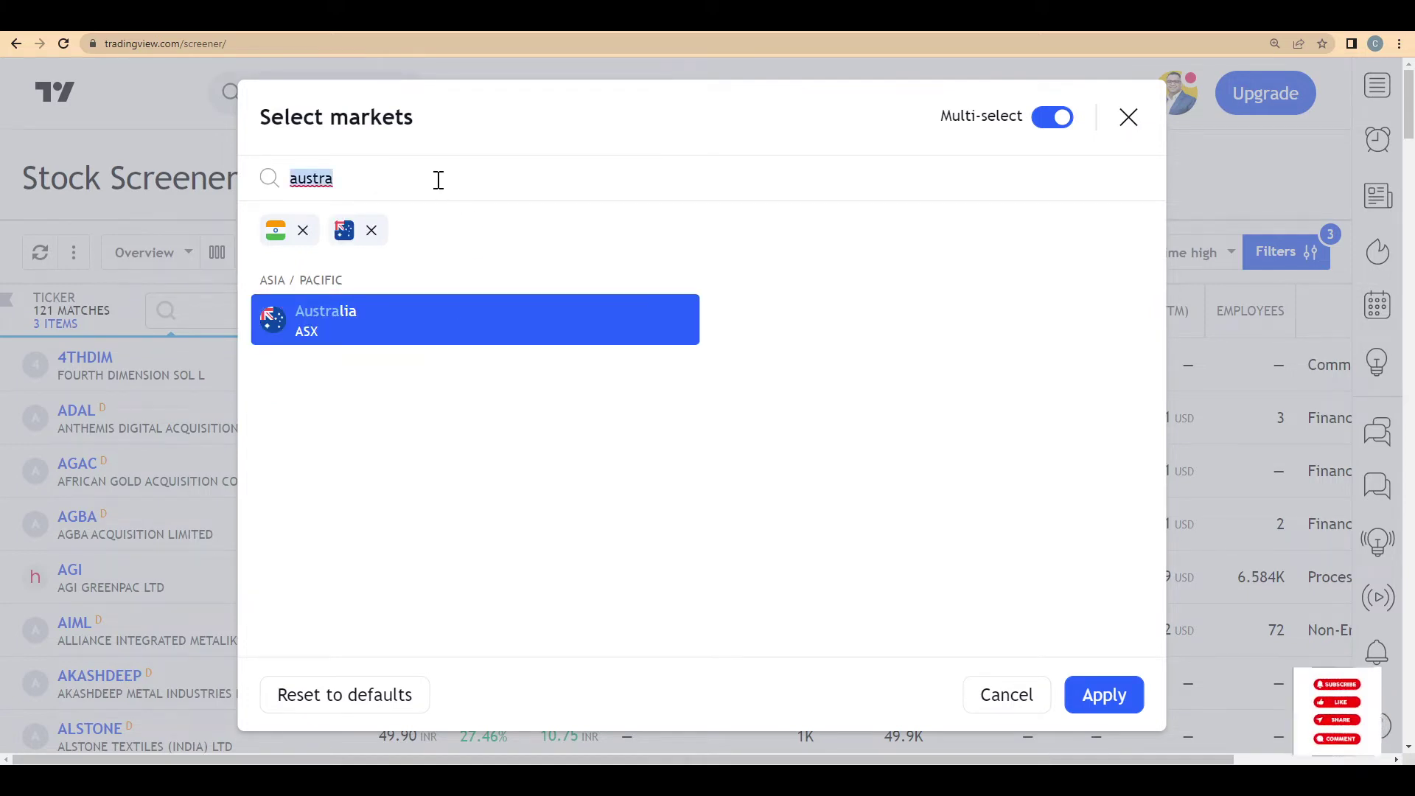
Add USA as a market and reset the Multi-select toggle.
{"action": "type", "text": "Uni"}
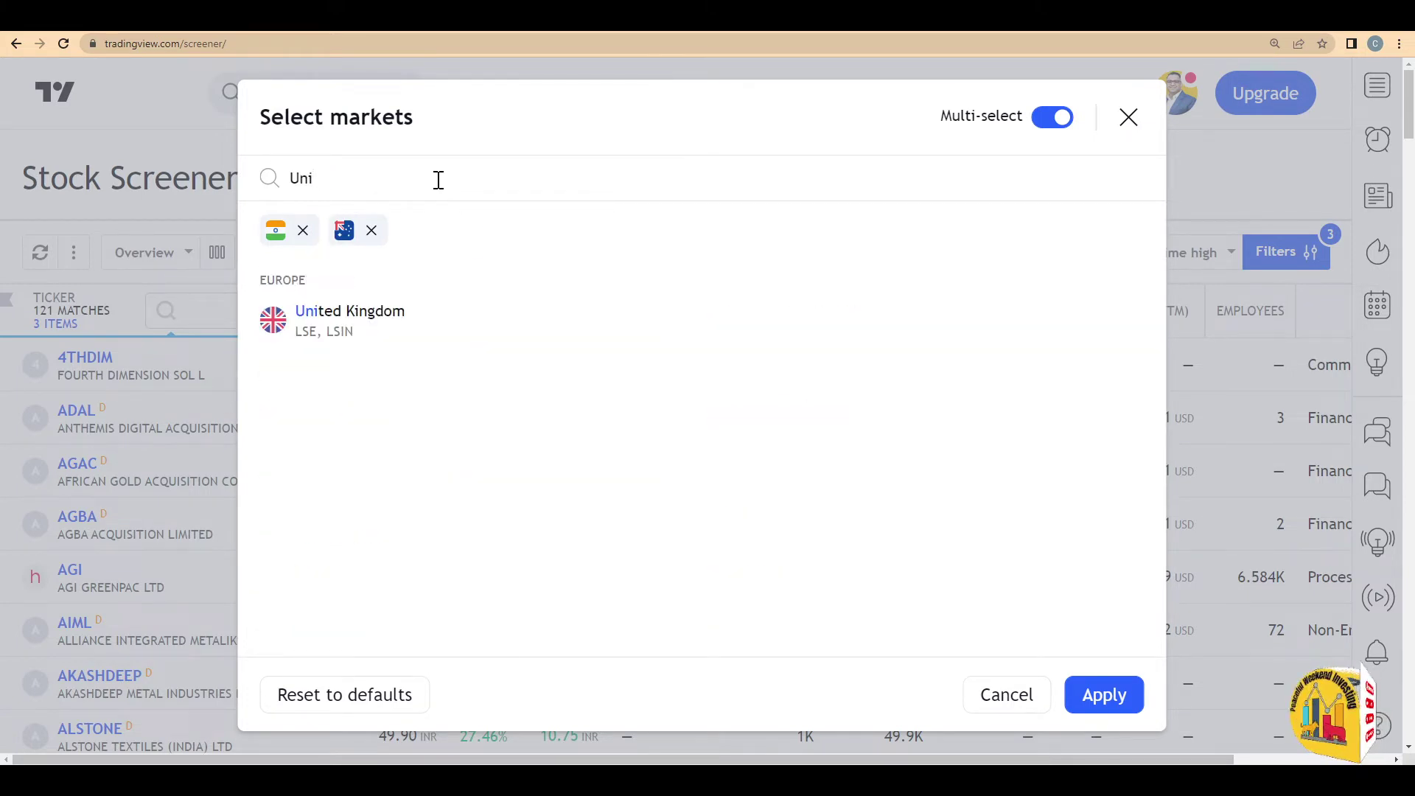
{"action": "key", "text": "BackSpace"}
{"action": "key", "text": "BackSpace"}
{"action": "key", "text": "BackSpace"}
{"action": "type", "text": "USA"}
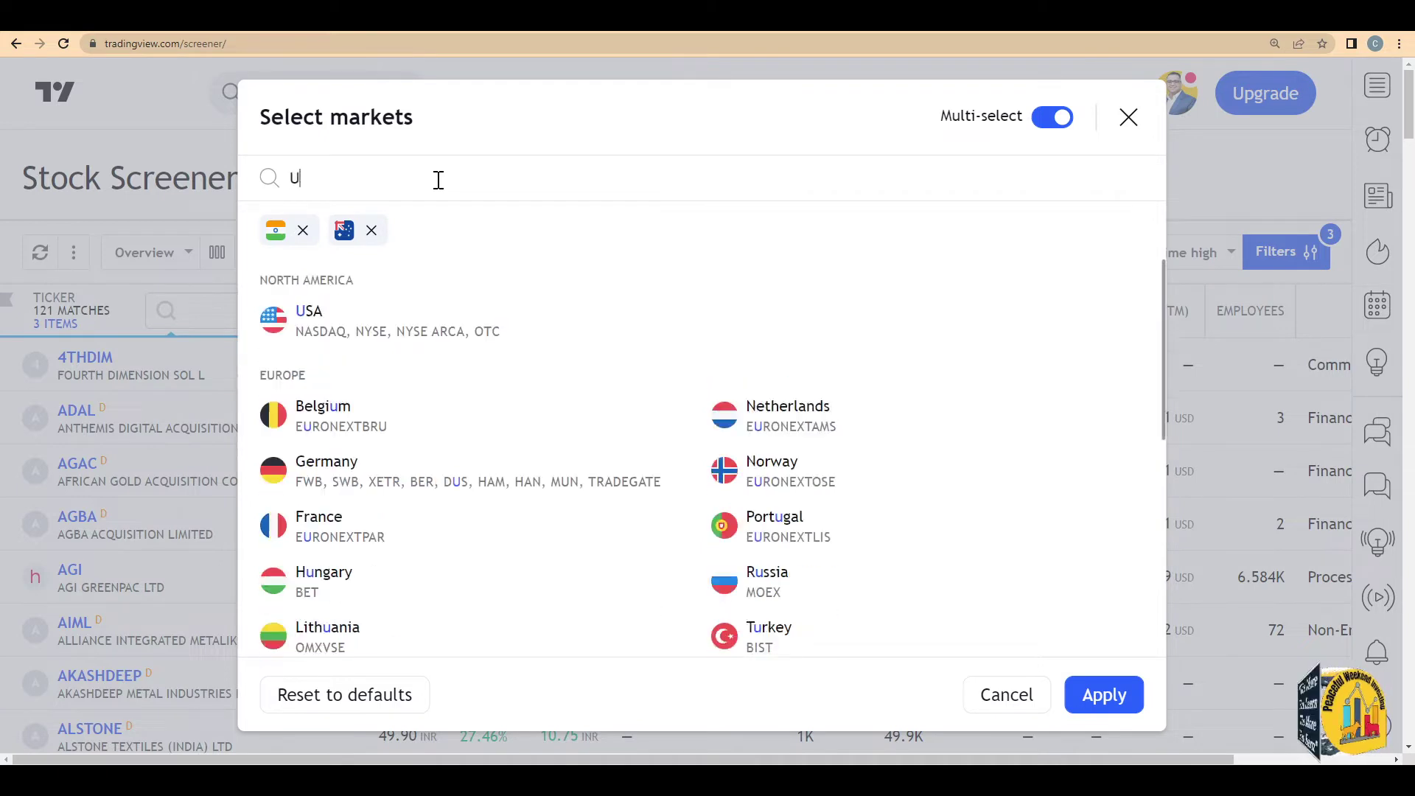
{"action": "left_click", "coordinate": [375, 325]}
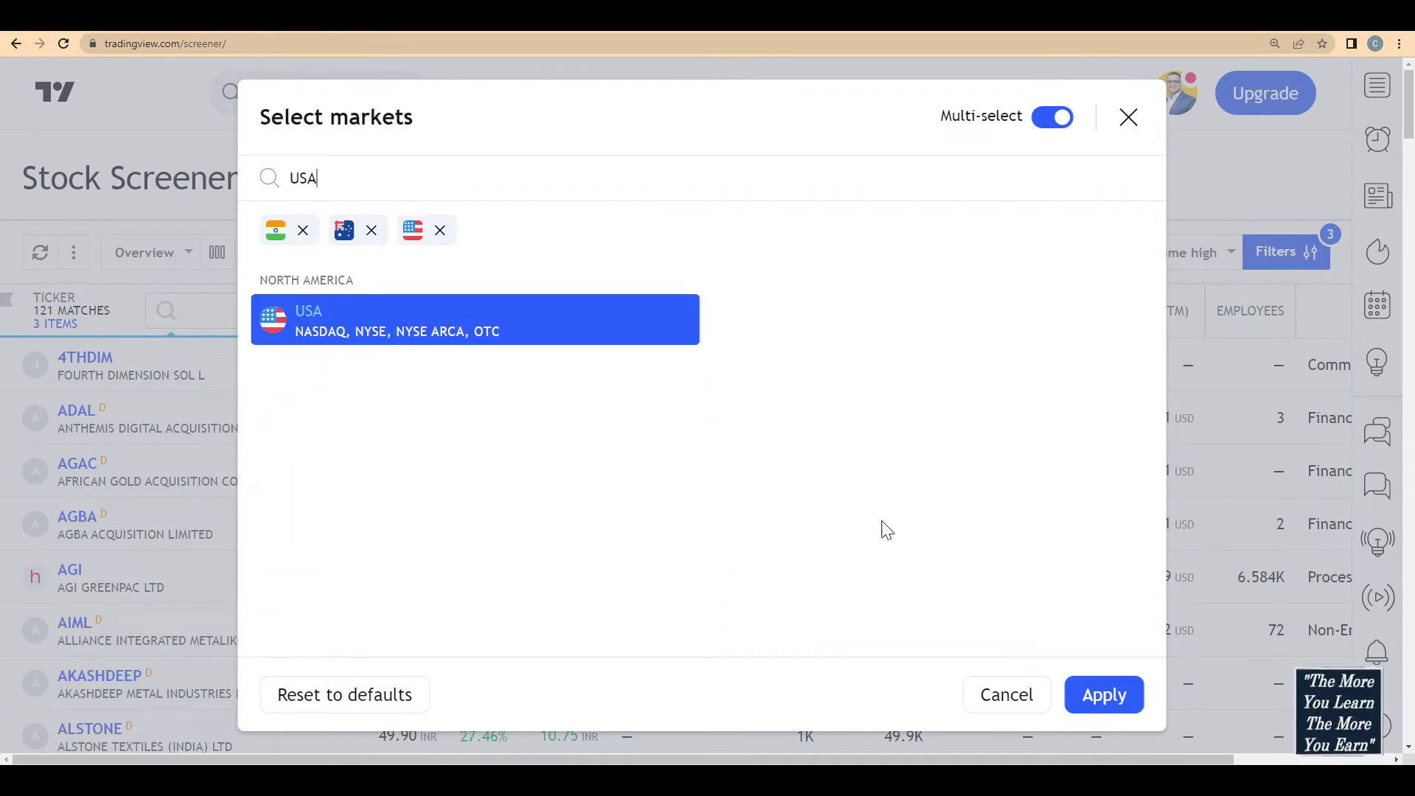
{"action": "left_click", "coordinate": [1057, 118]}
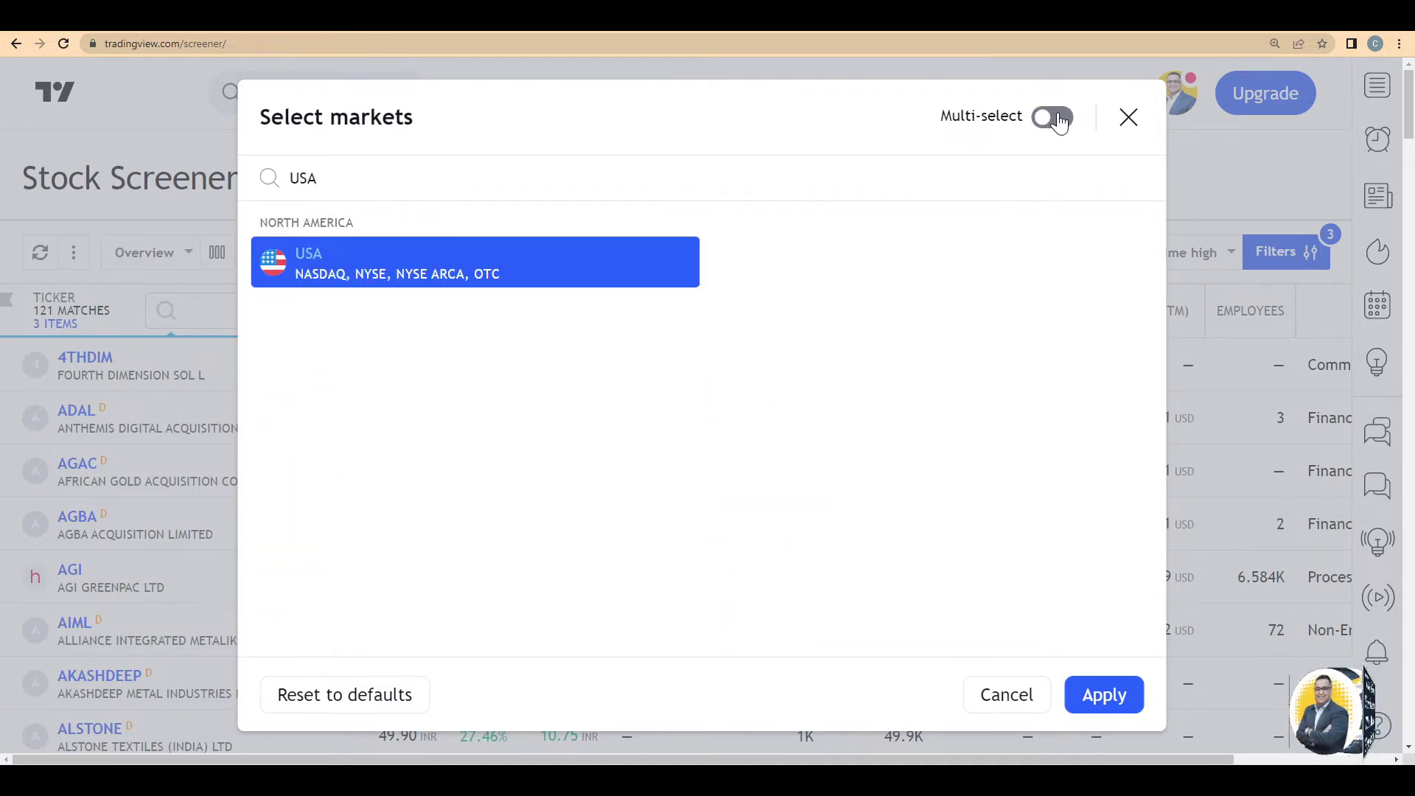
{"action": "left_click", "coordinate": [1060, 120]}
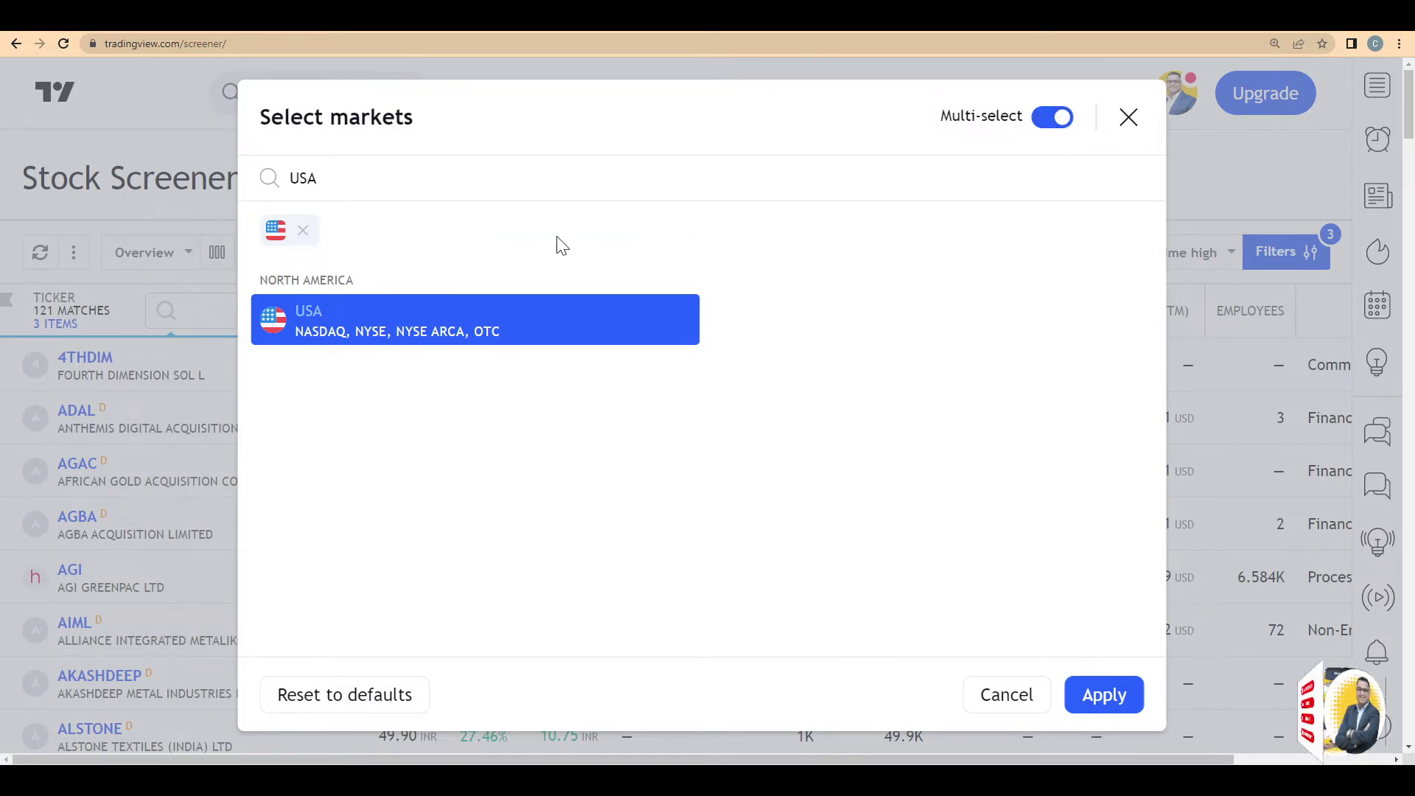
Add India and Australia alongside USA and apply the three markets.
{"action": "left_click", "coordinate": [505, 181]}
{"action": "key", "text": "BackSpace"}
{"action": "key", "text": "BackSpace"}
{"action": "key", "text": "BackSpace"}
{"action": "type", "text": "India"}
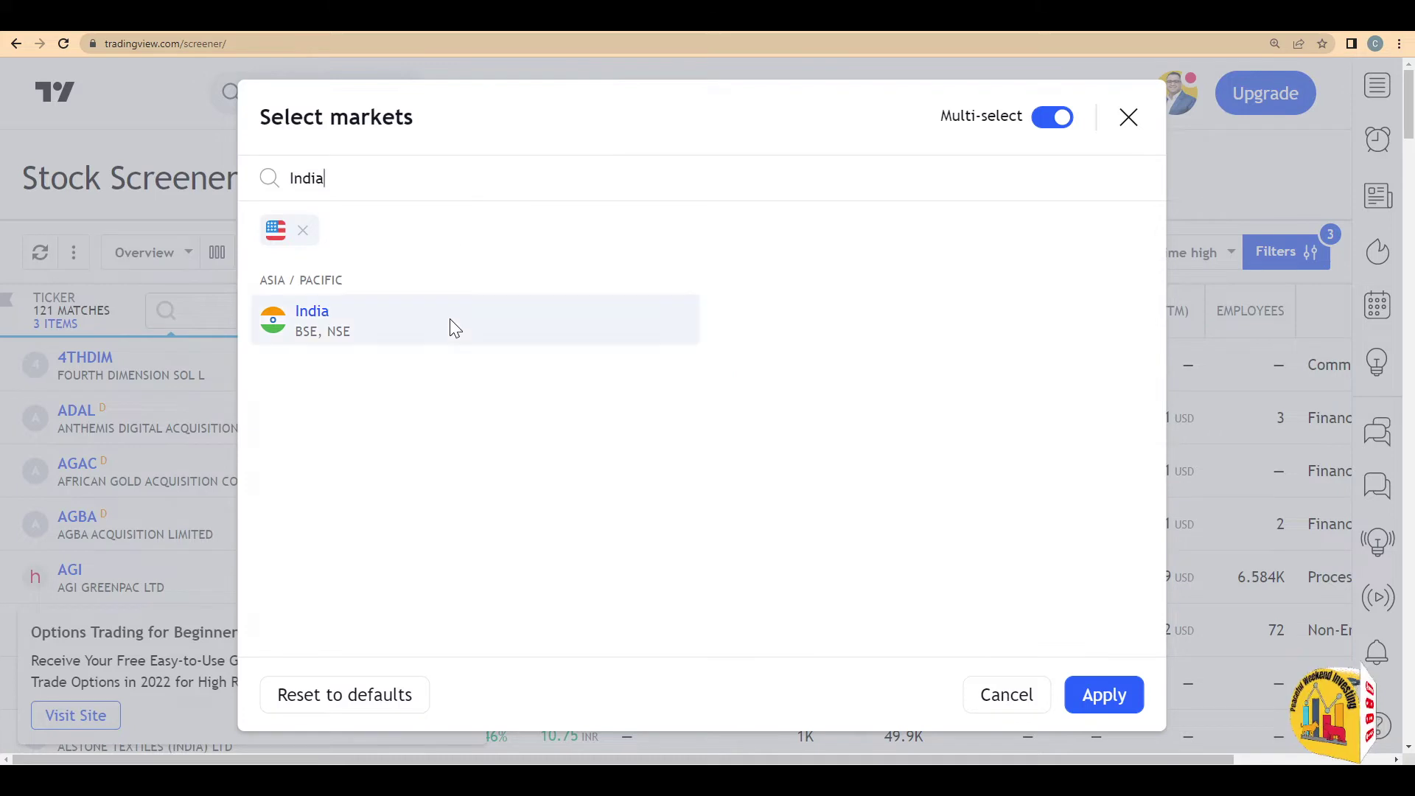
{"action": "left_click", "coordinate": [451, 322]}
{"action": "left_click", "coordinate": [497, 174]}
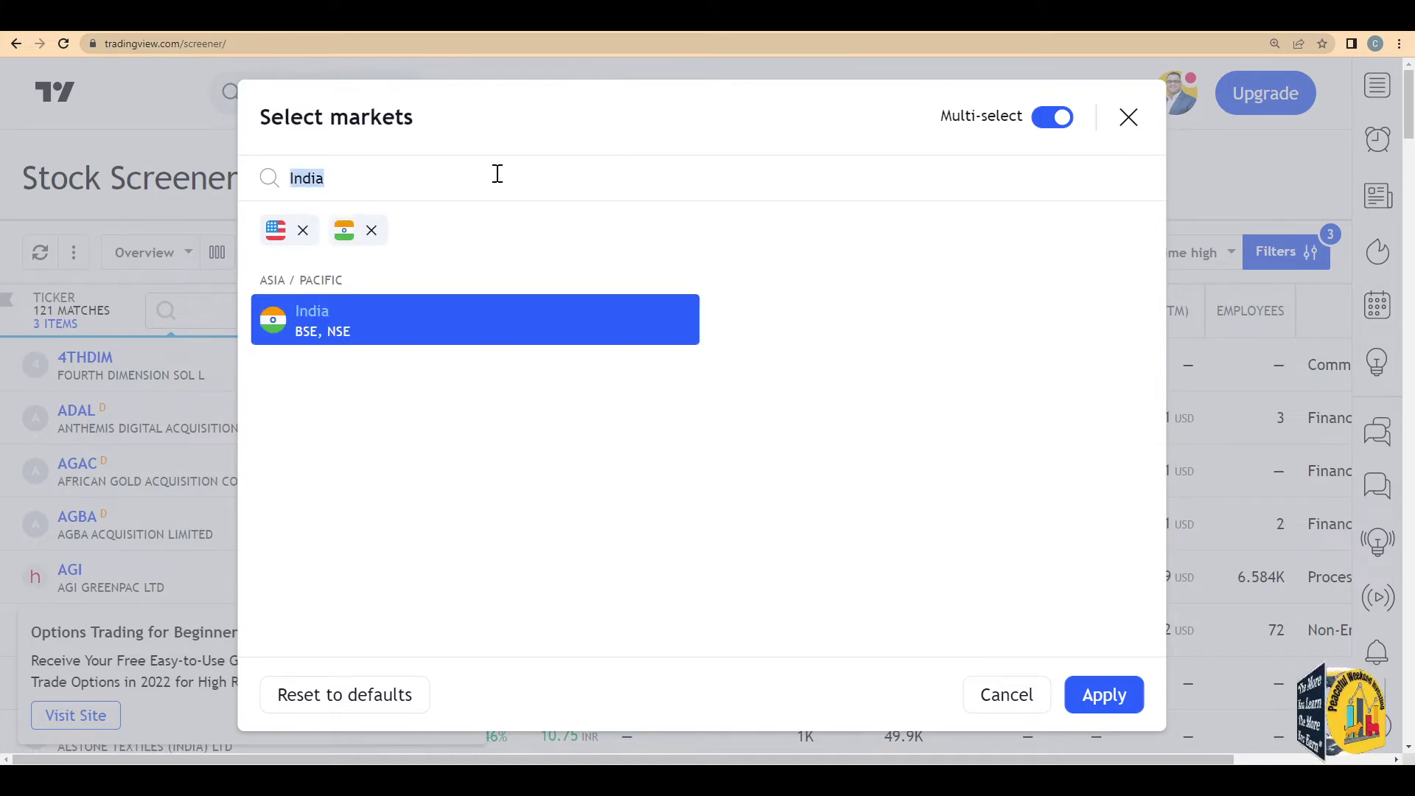
{"action": "type", "text": "AUs"}
{"action": "left_click", "coordinate": [490, 321]}
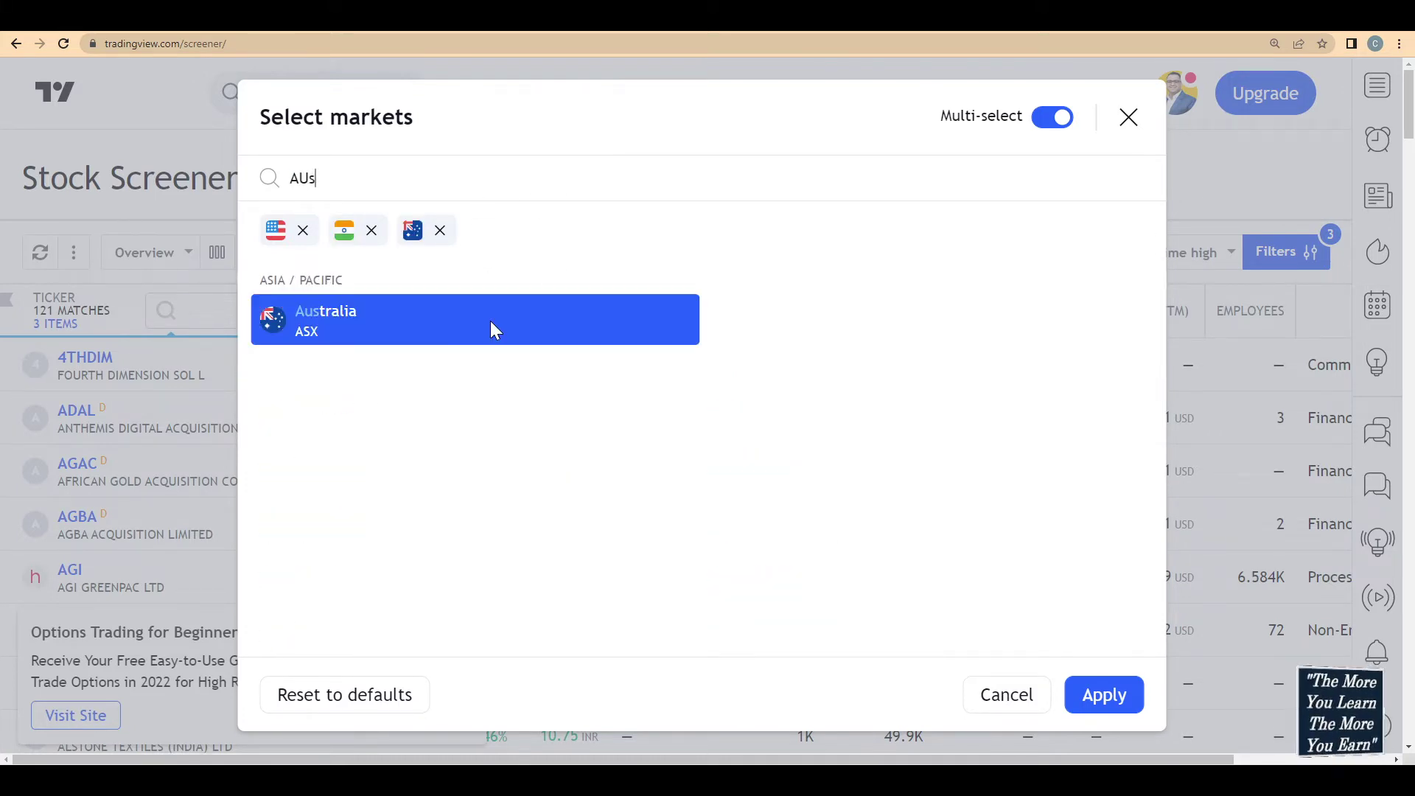
{"action": "left_click", "coordinate": [1108, 695]}
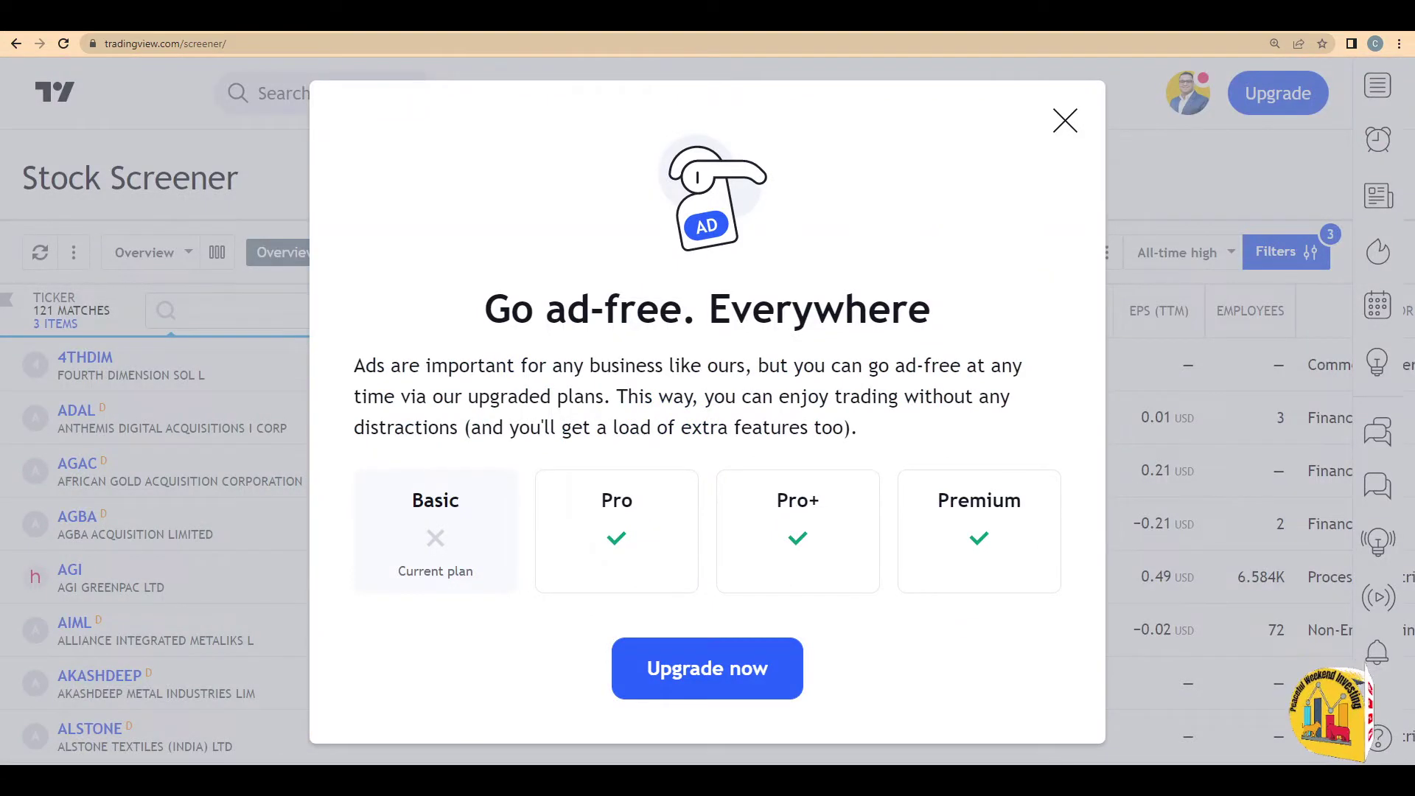
Dismiss the 'Go ad-free' prompt and open the All-time high filter options.
{"action": "left_click", "coordinate": [1065, 120]}
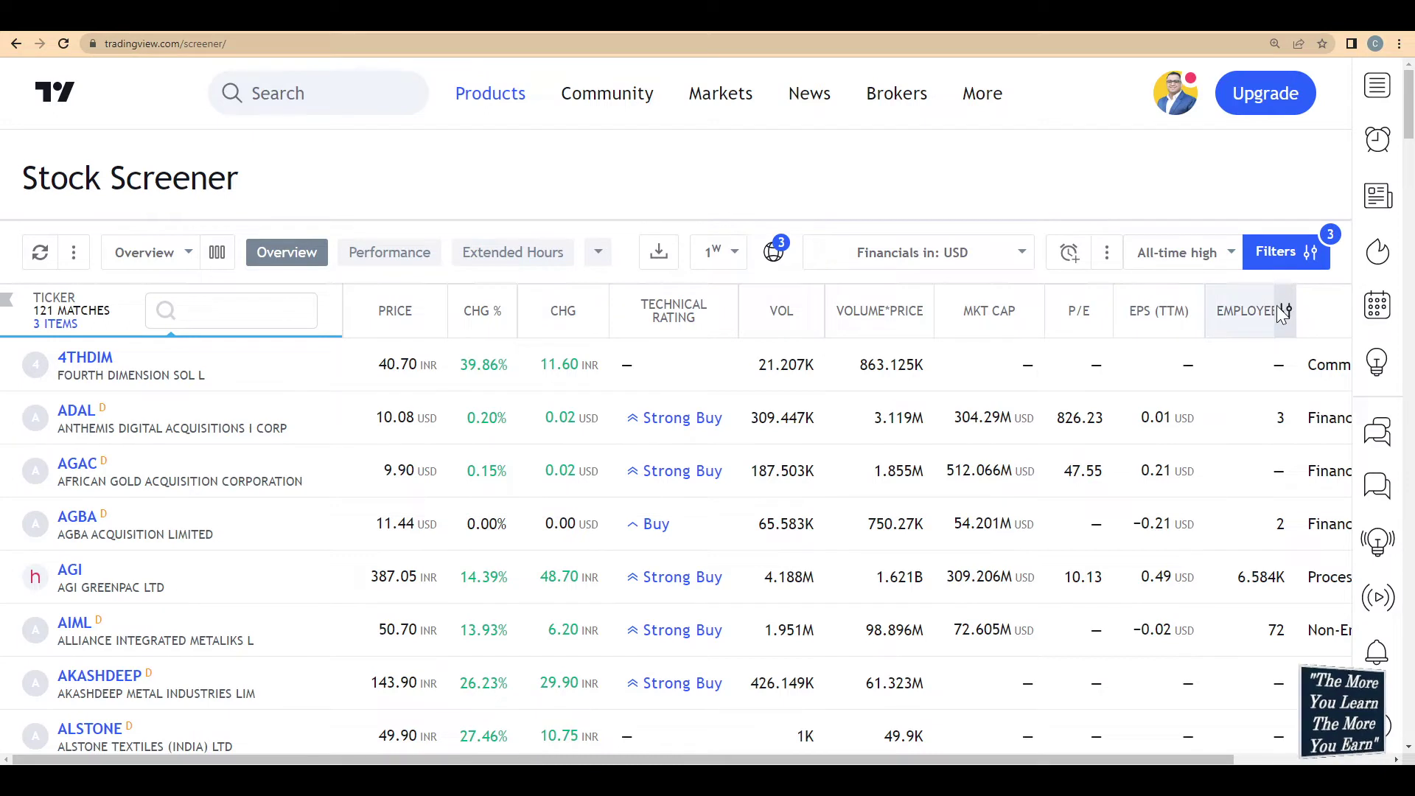
{"action": "left_click", "coordinate": [1231, 266]}
Search the filters for '52' and enable New 52 Week High, leaving 70 matches.
{"action": "left_click", "coordinate": [1288, 256]}
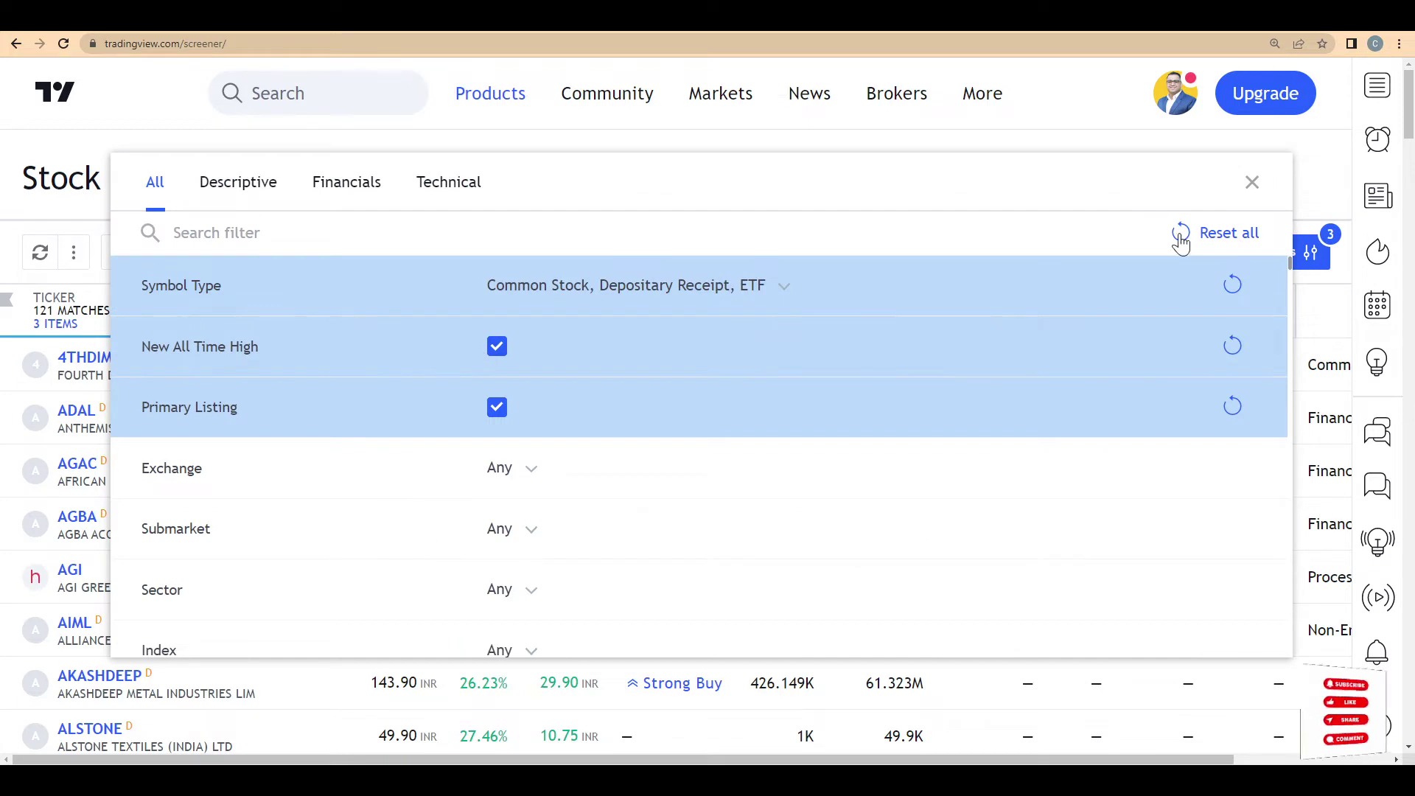
{"action": "left_click", "coordinate": [1250, 189]}
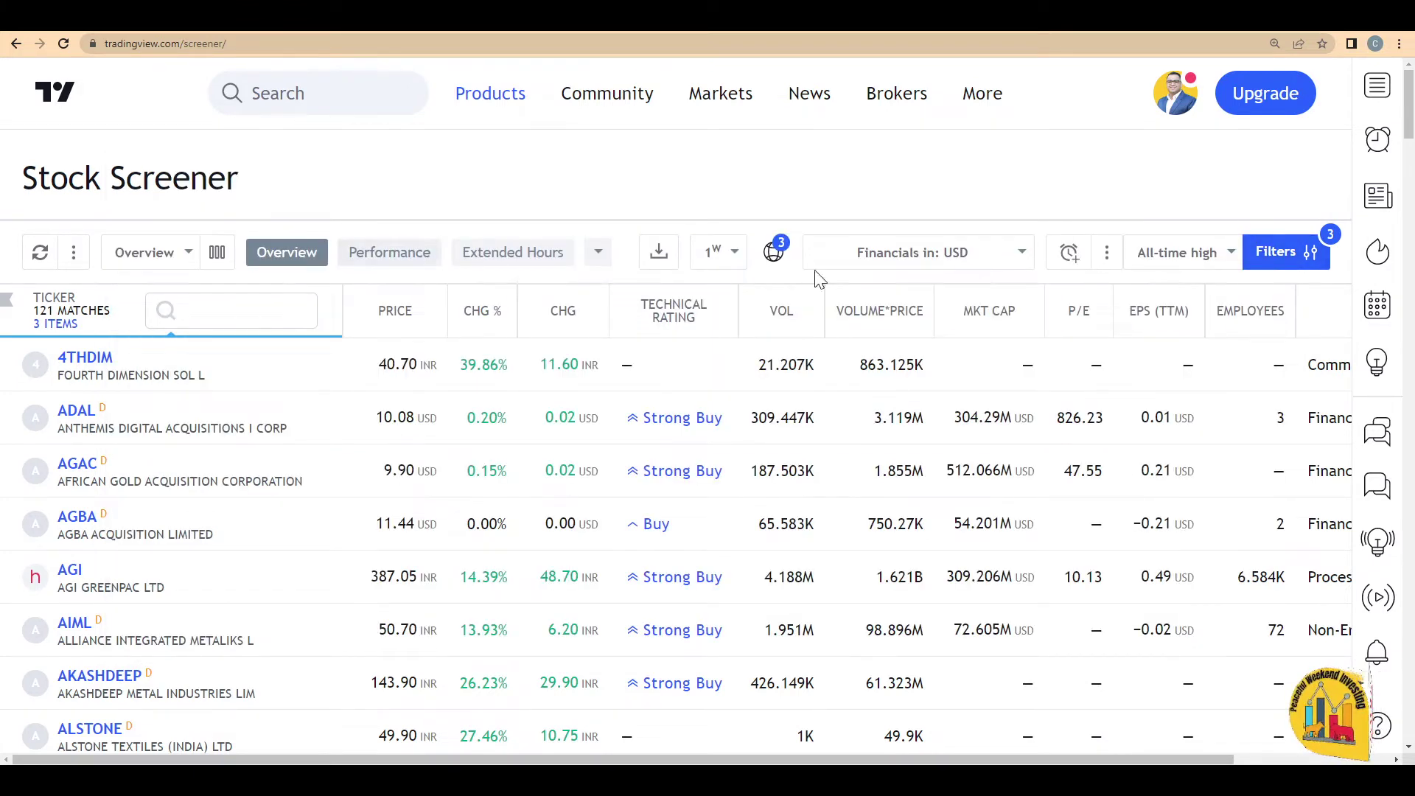
{"action": "left_click", "coordinate": [1289, 264]}
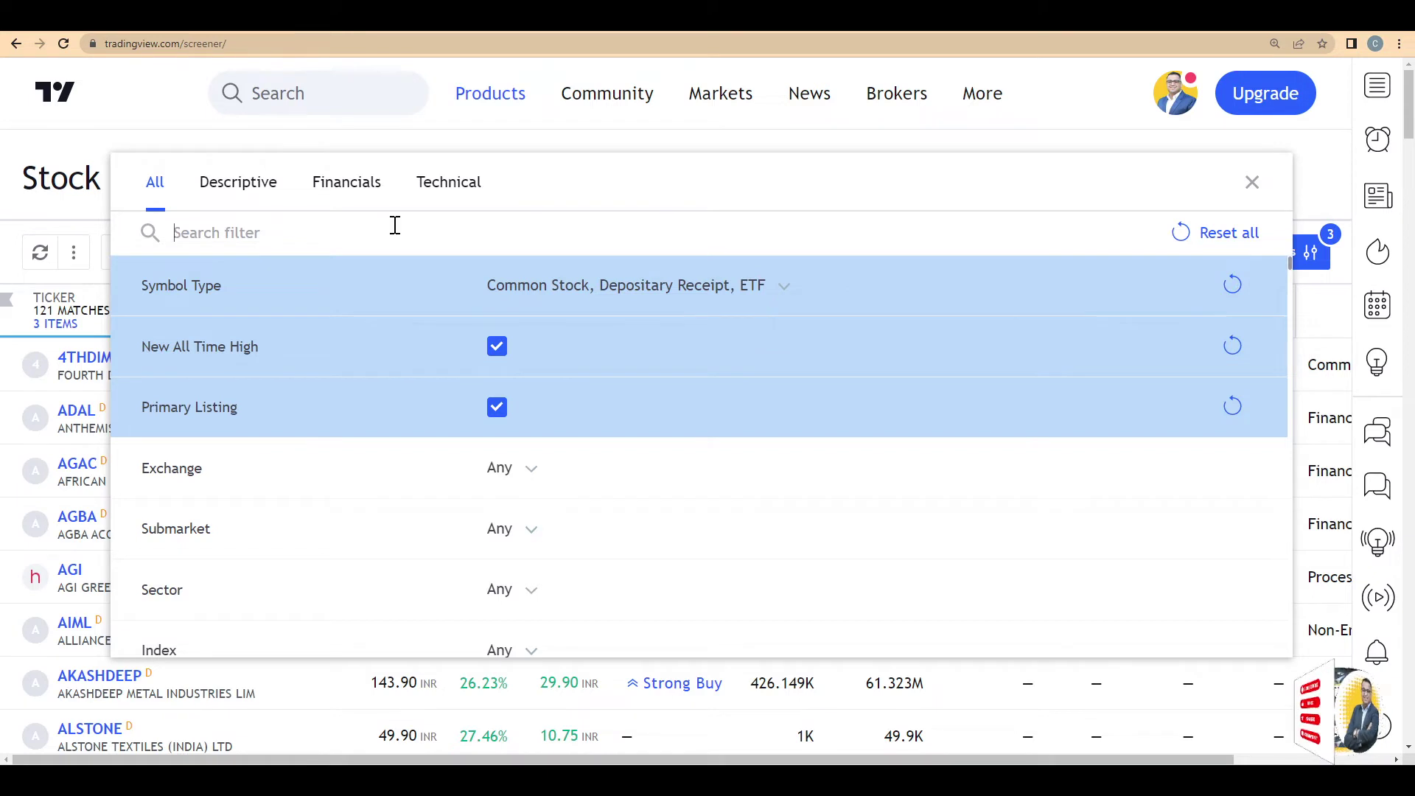
{"action": "type", "text": "52"}
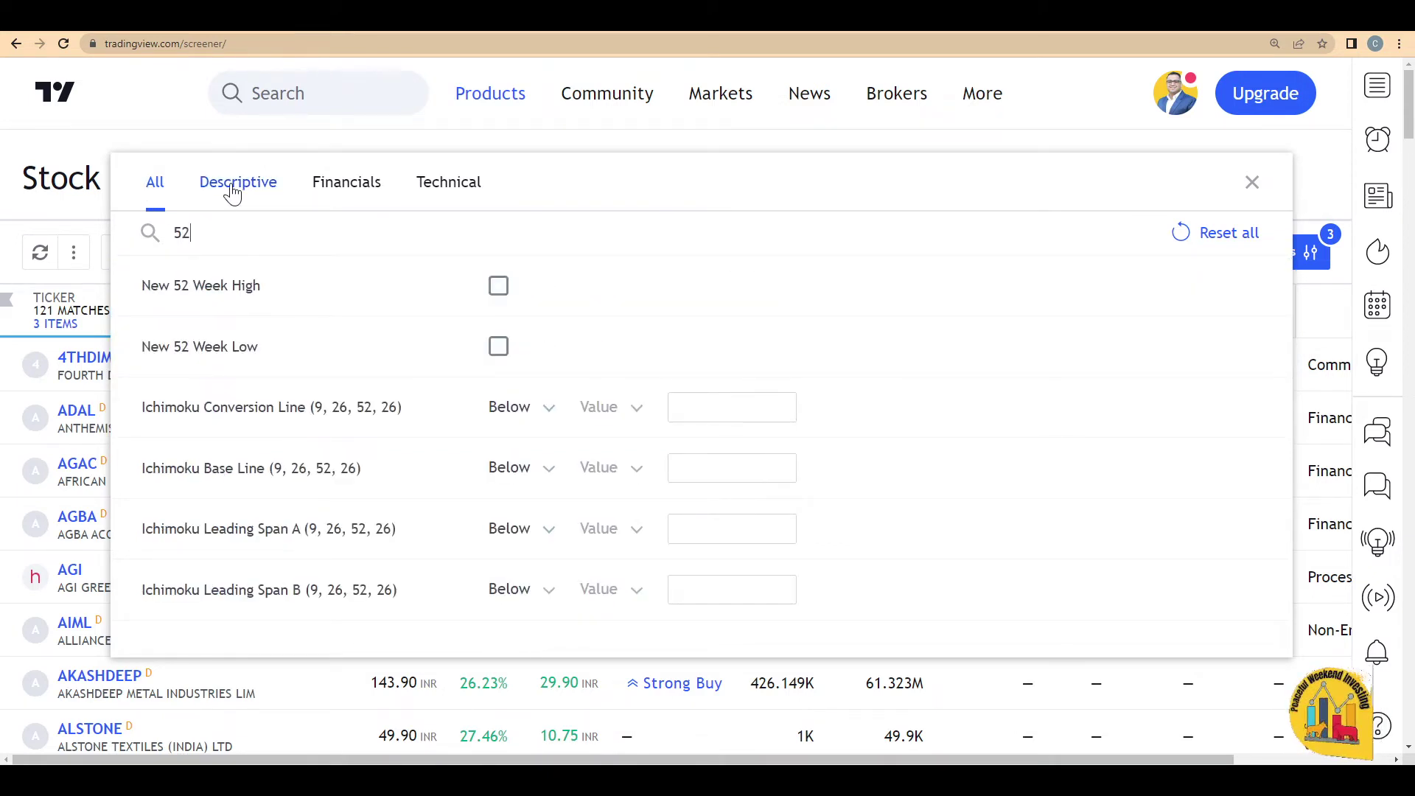
{"action": "left_click", "coordinate": [498, 288]}
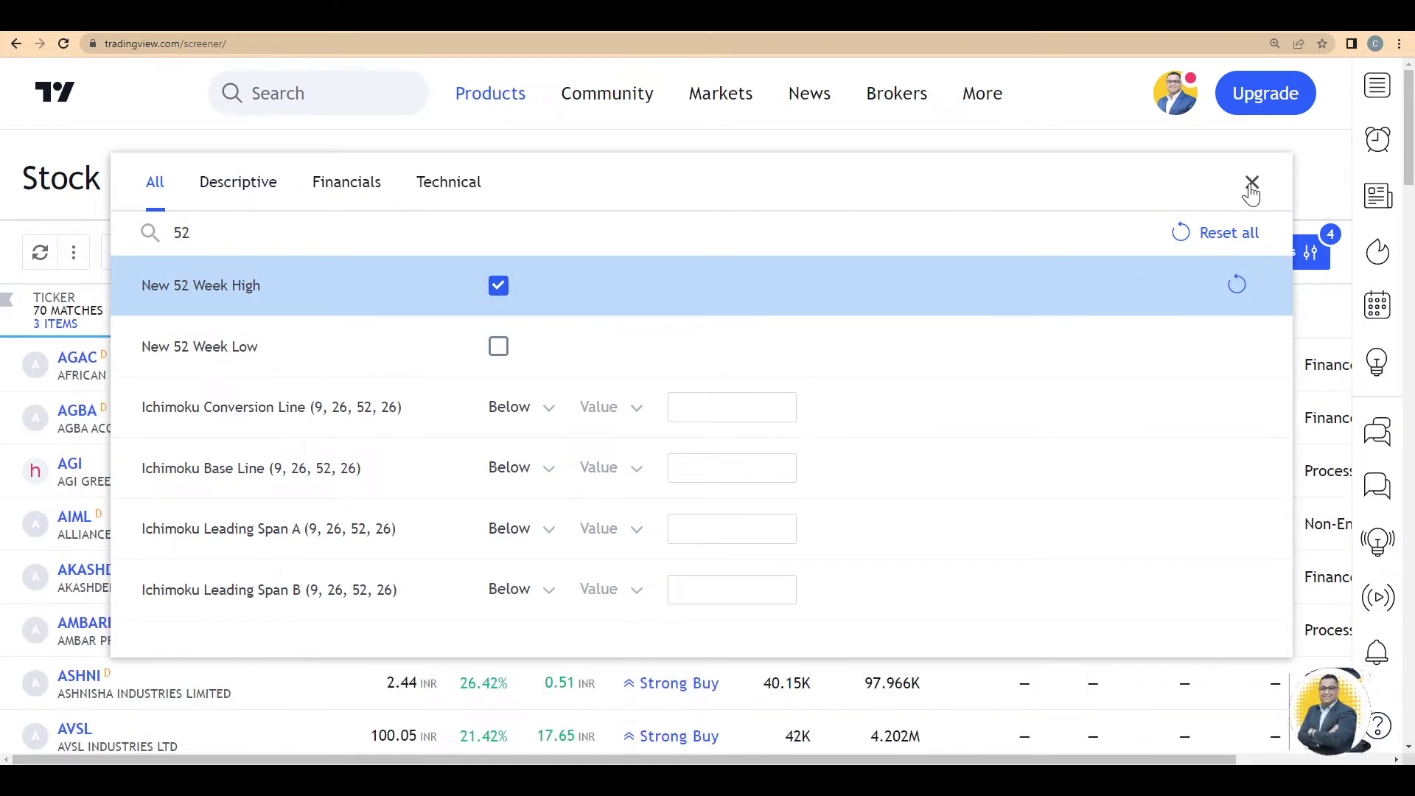
{"action": "left_click", "coordinate": [1251, 185]}
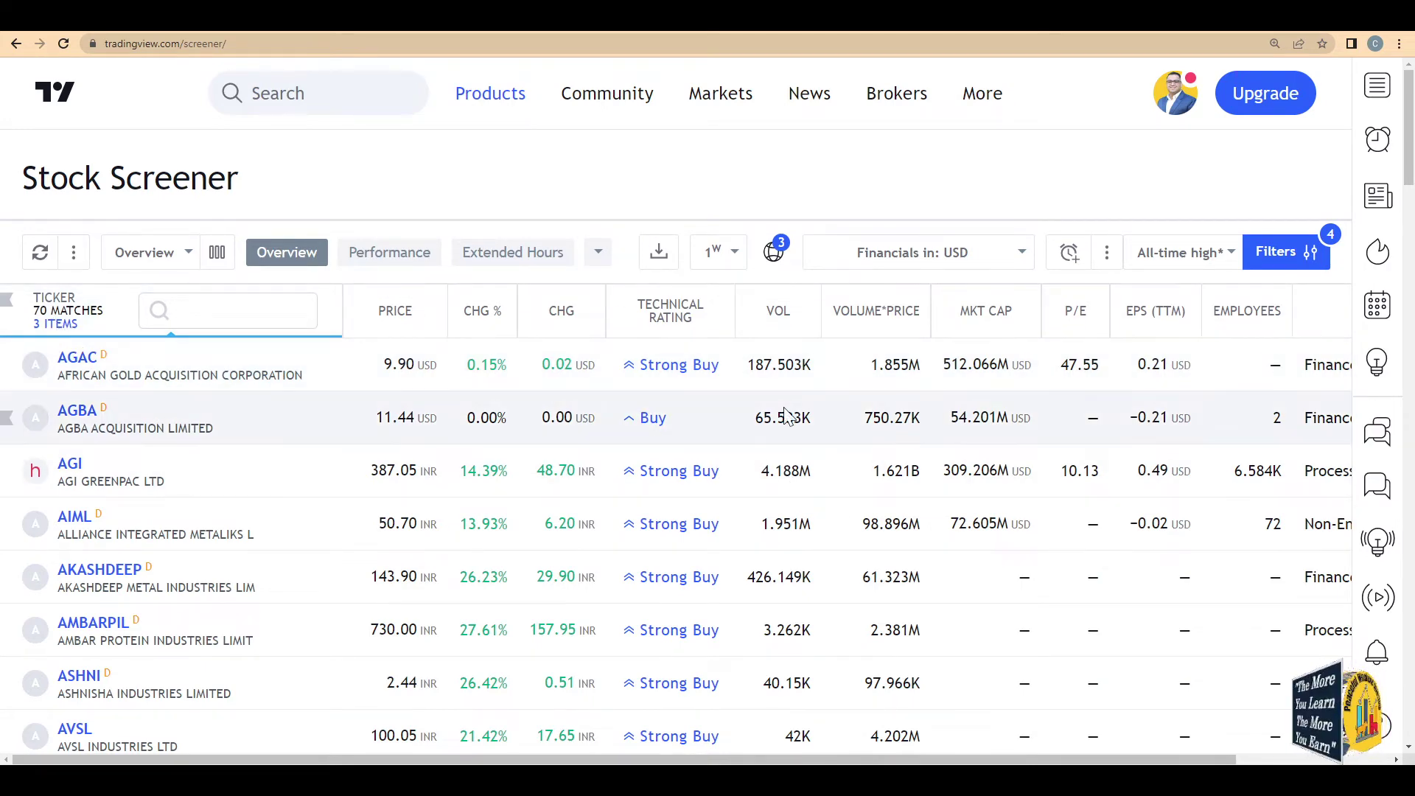
Sort the results by market cap and select the MAYURFL row.
{"action": "left_click", "coordinate": [1011, 309]}
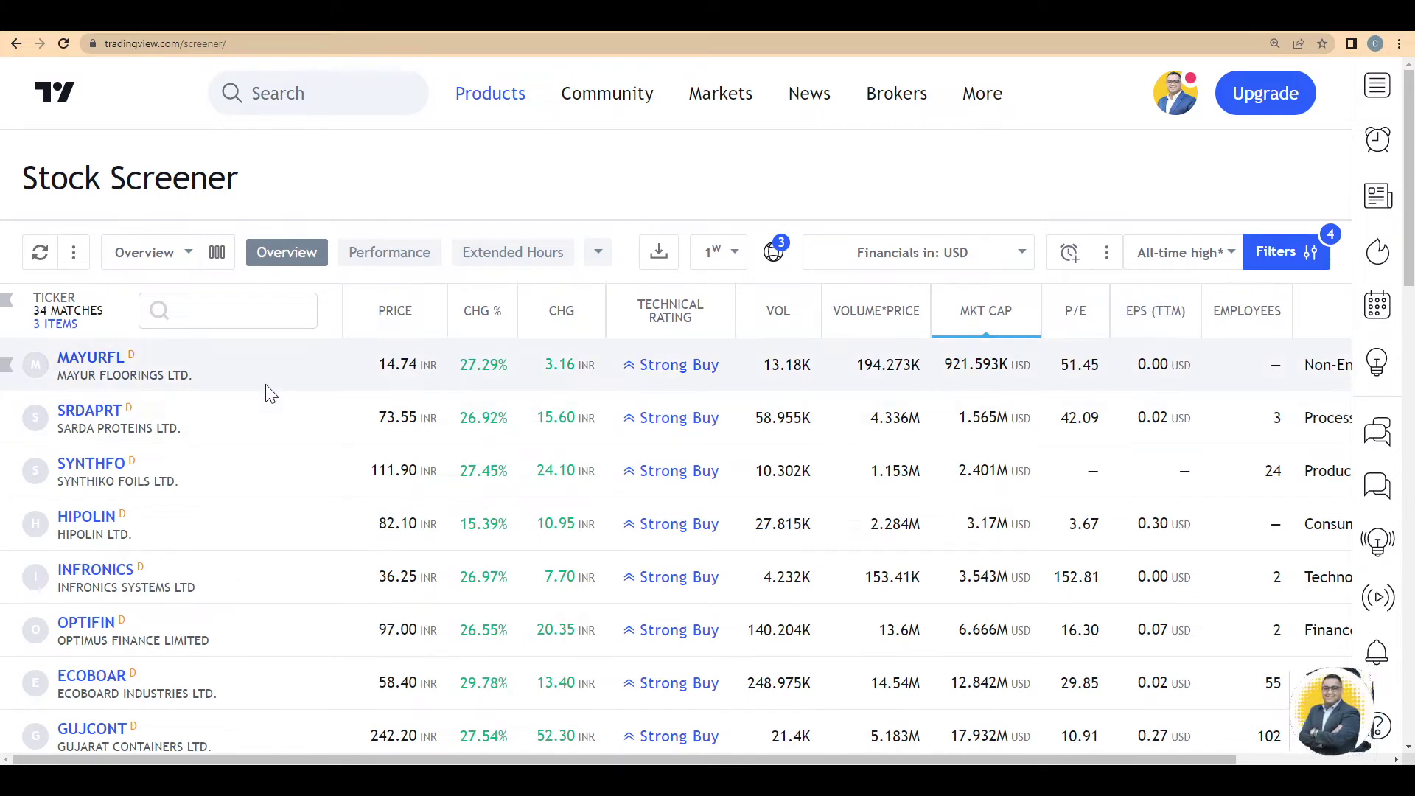
{"action": "scroll", "coordinate": [269, 382], "scroll_direction": "down", "scroll_amount": 3}
{"action": "scroll", "coordinate": [272, 376], "scroll_direction": "up", "scroll_amount": 3}
{"action": "left_click", "coordinate": [272, 370]}
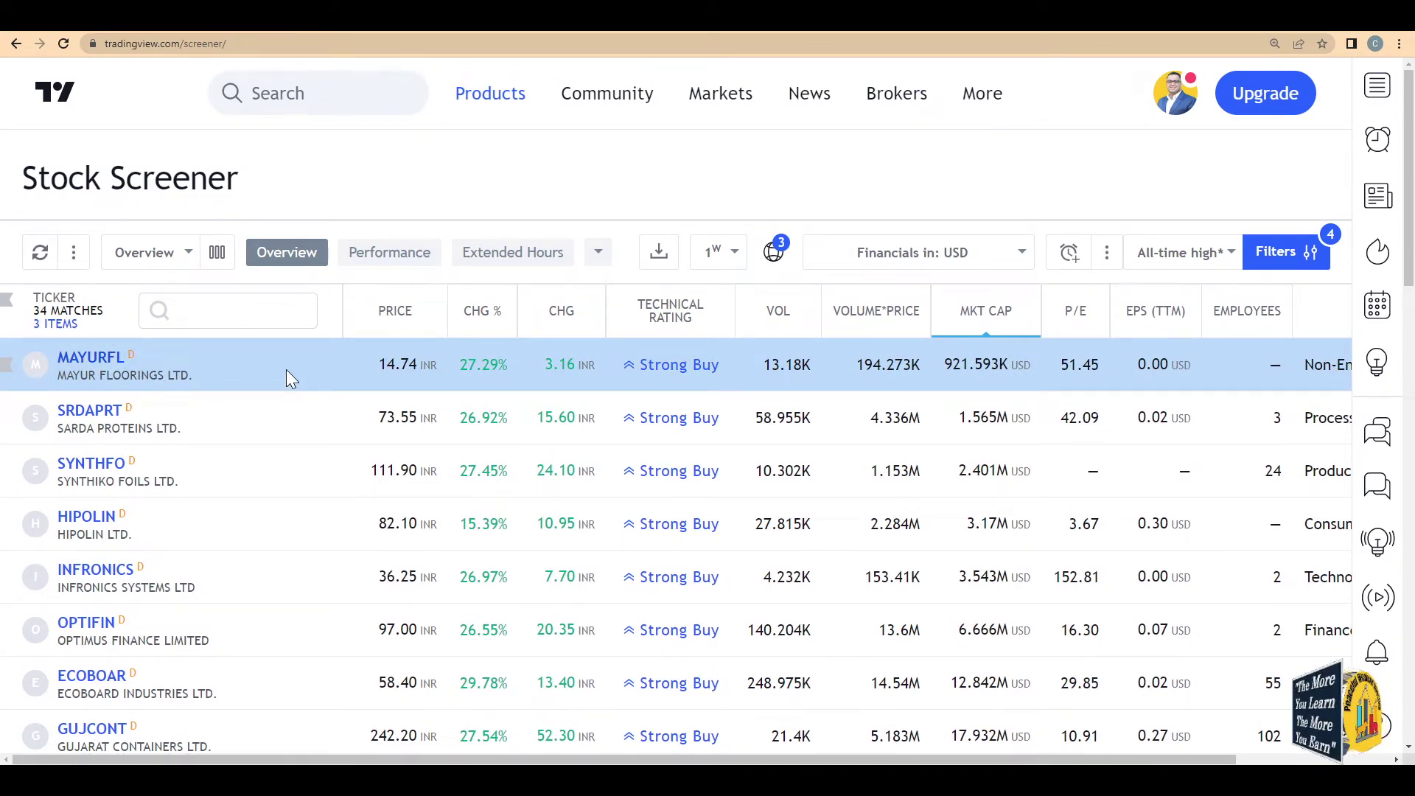
{"action": "left_click", "coordinate": [286, 431], "text": "ctrl"}
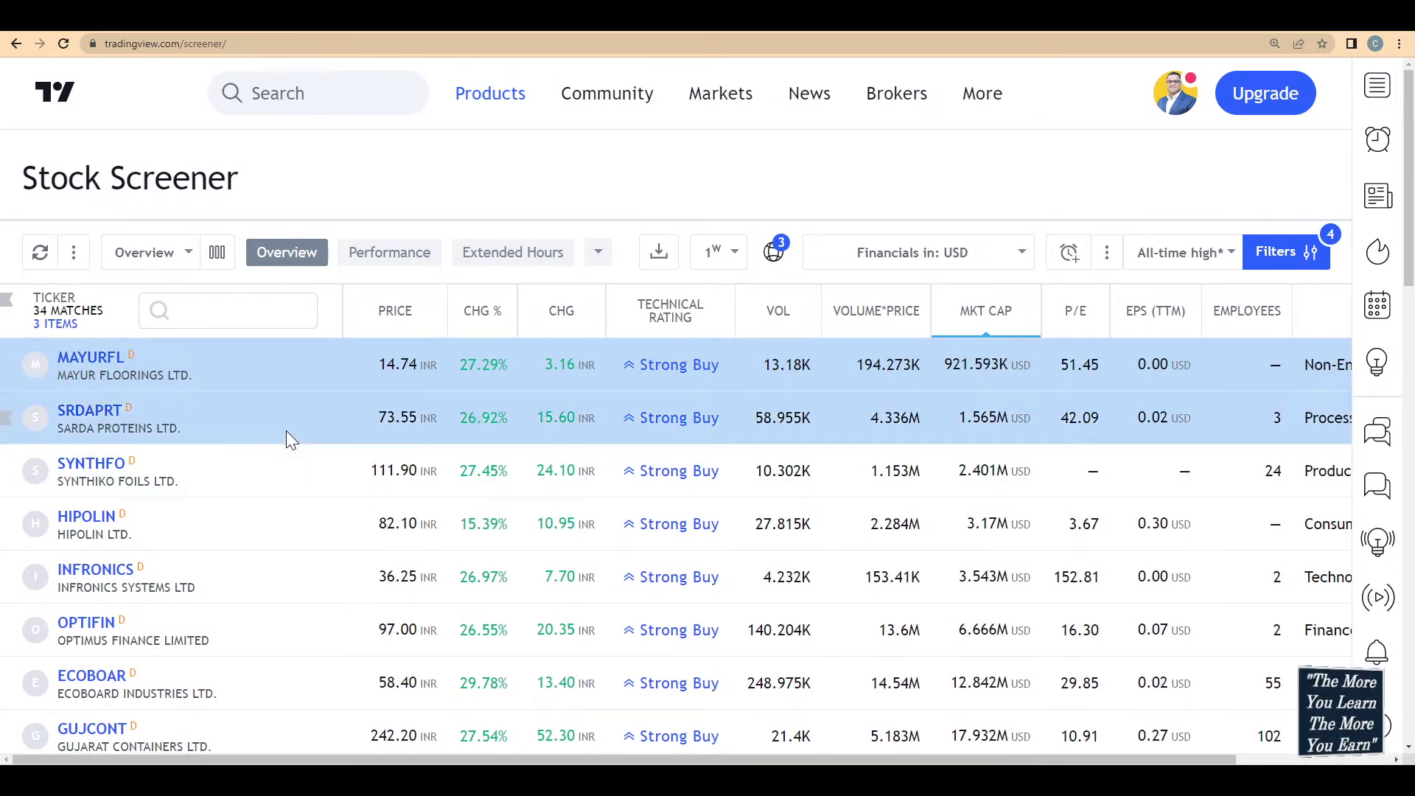
{"action": "left_click", "coordinate": [271, 468], "text": "ctrl"}
{"action": "left_click", "coordinate": [272, 612], "text": "shift"}
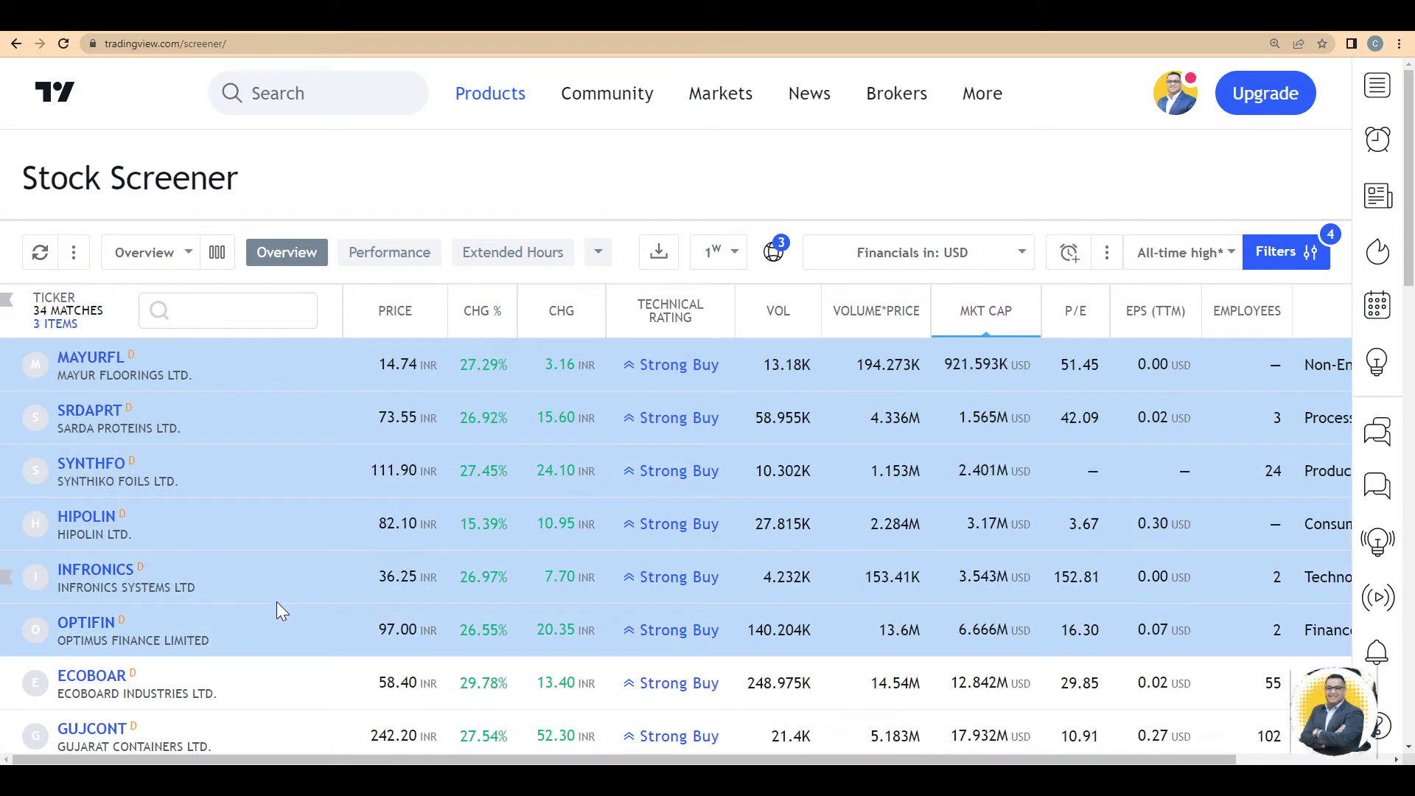
{"action": "left_click", "coordinate": [298, 359]}
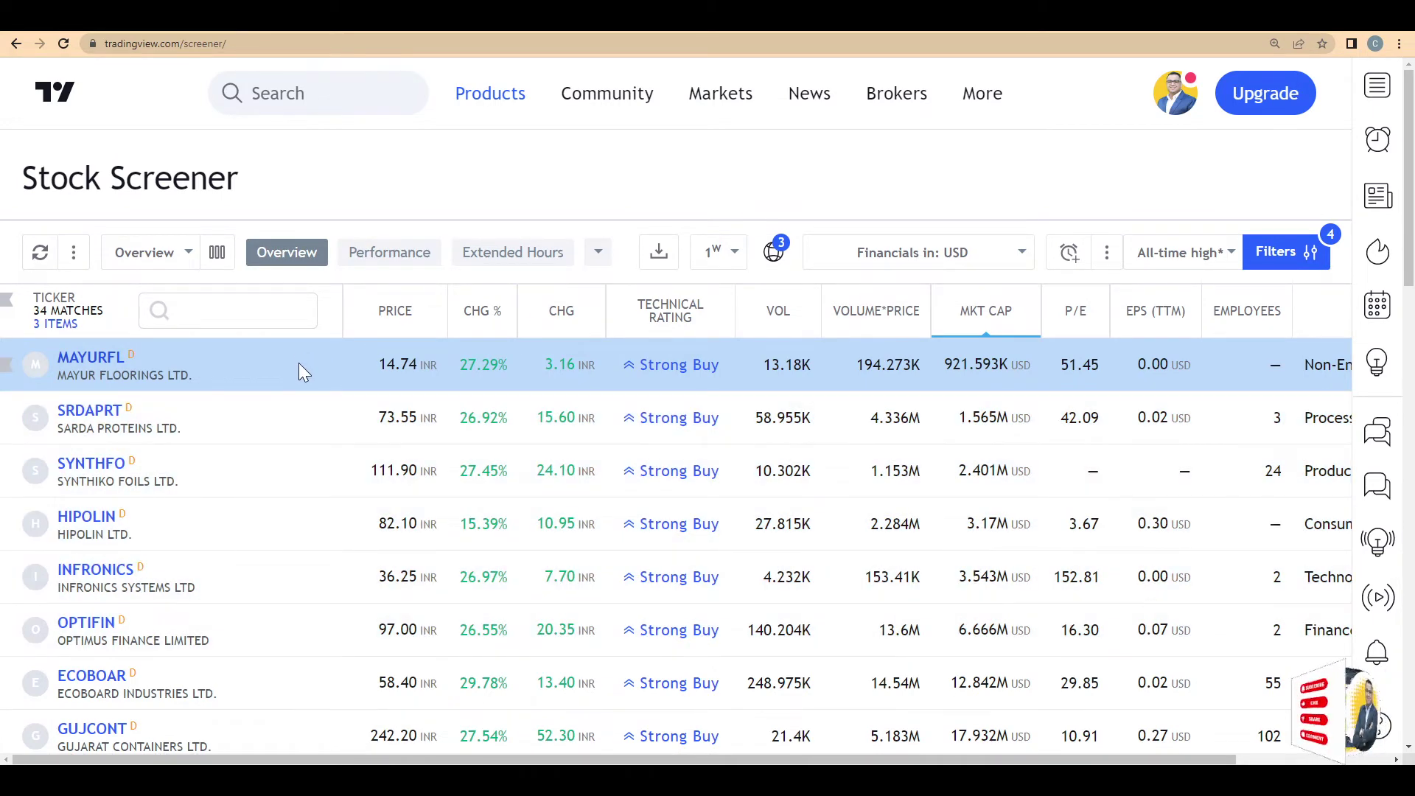
Scroll the 34 results down to the last match, BHVN.
{"action": "scroll", "coordinate": [330, 574], "scroll_direction": "right", "scroll_amount": 3}
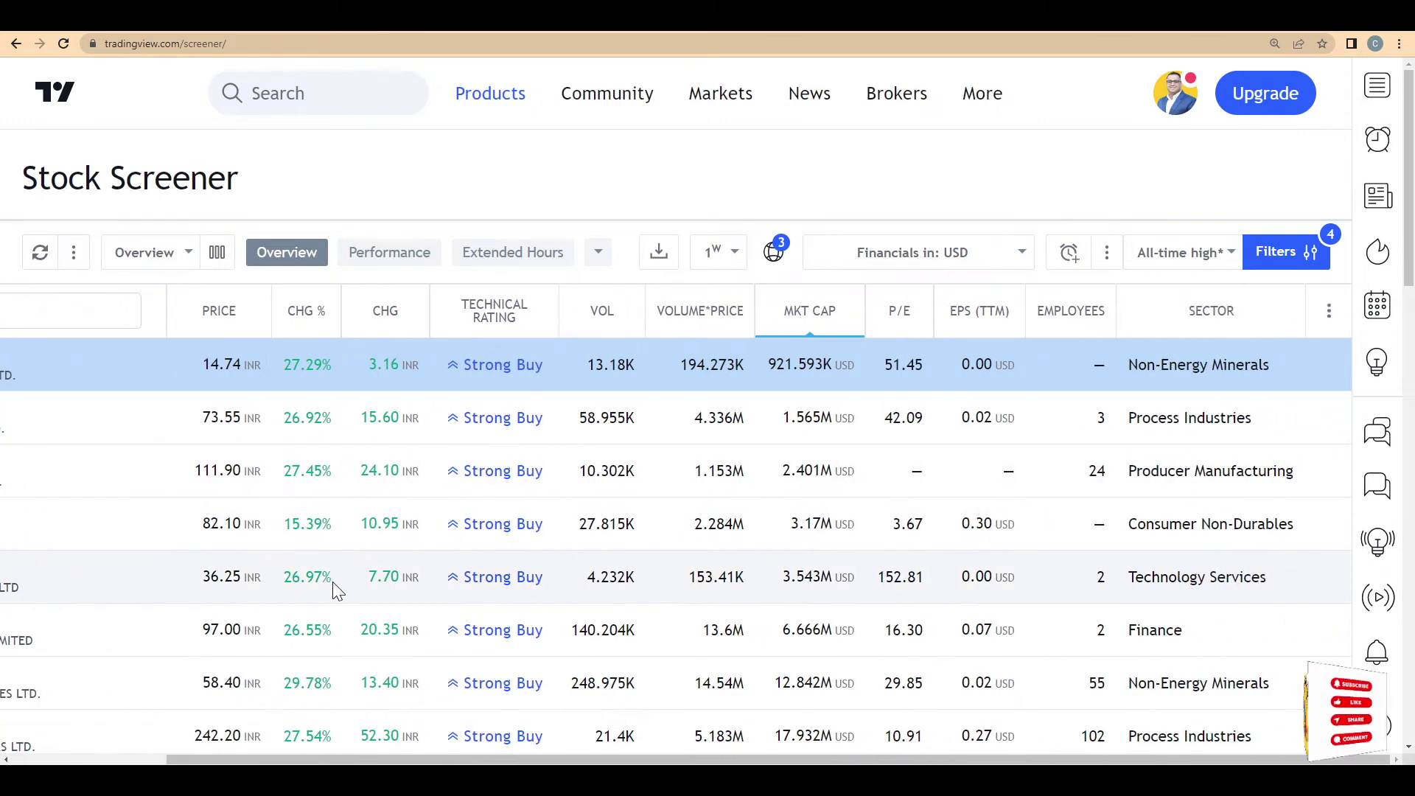
{"action": "scroll", "coordinate": [640, 718], "scroll_direction": "left", "scroll_amount": 3}
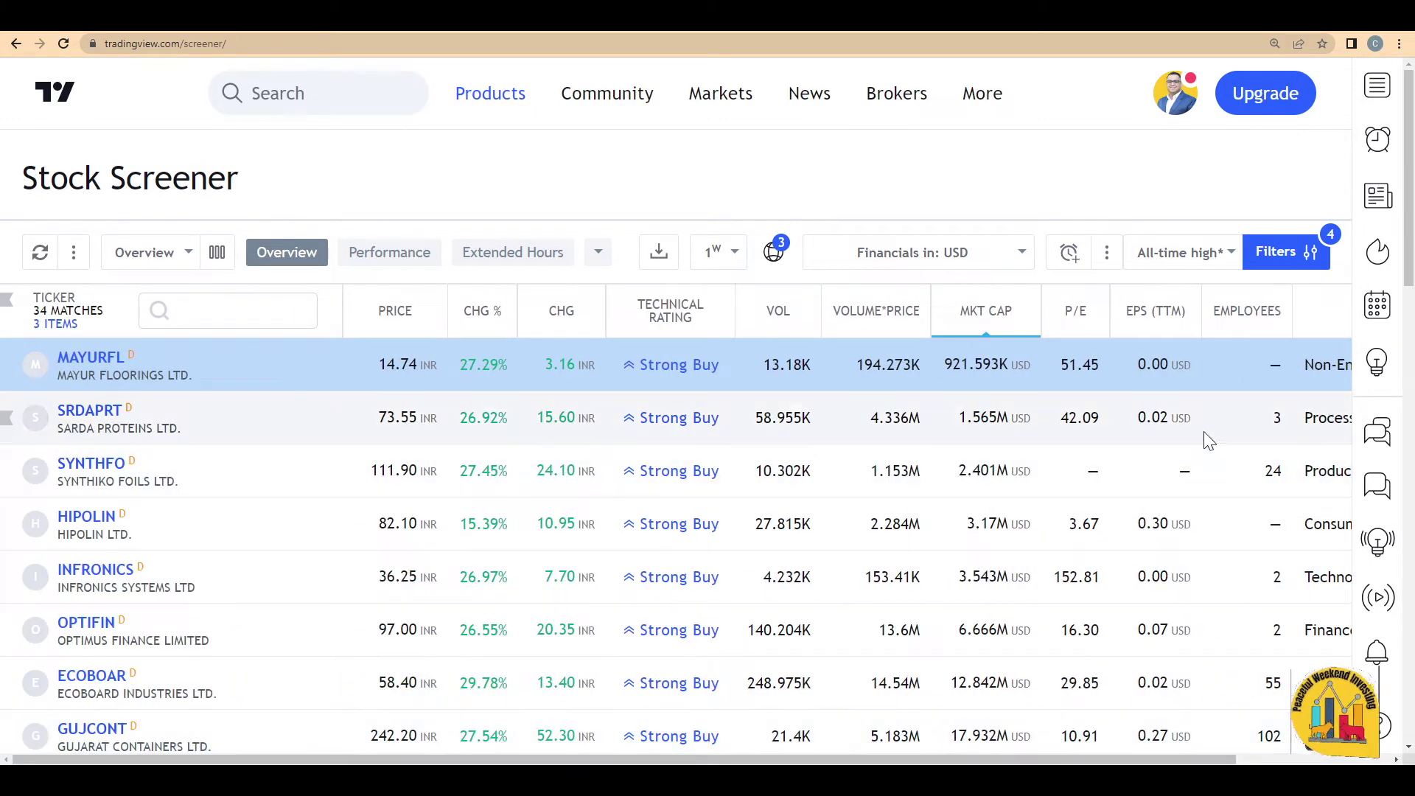
{"action": "scroll", "coordinate": [683, 515], "scroll_direction": "right", "scroll_amount": 3}
{"action": "scroll", "coordinate": [683, 514], "scroll_direction": "left", "scroll_amount": 3}
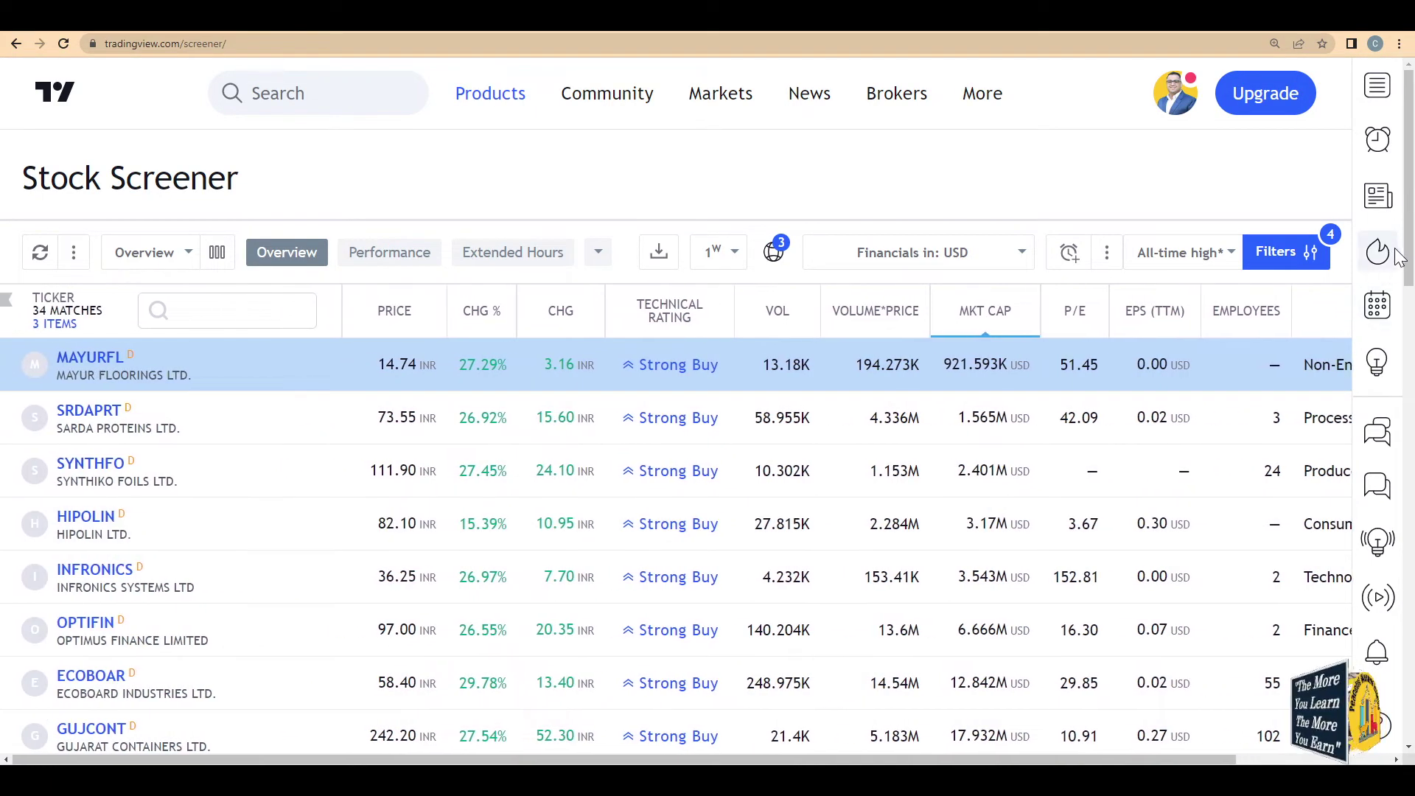
{"action": "left_click_drag", "start_coordinate": [1408, 251], "coordinate": [1408, 707]}
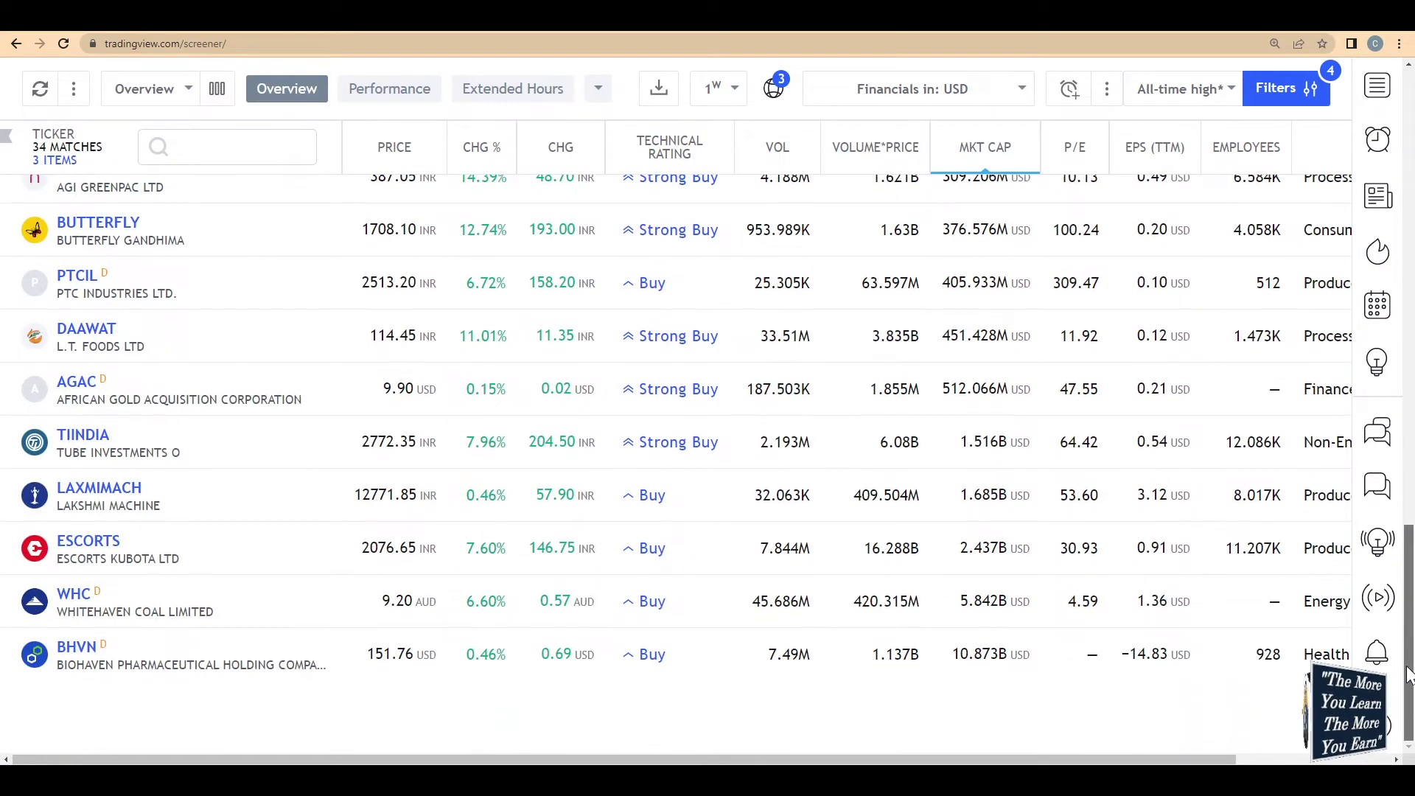
Select all screener rows and add them to the watchlist.
{"action": "key", "text": "ctrl+a"}
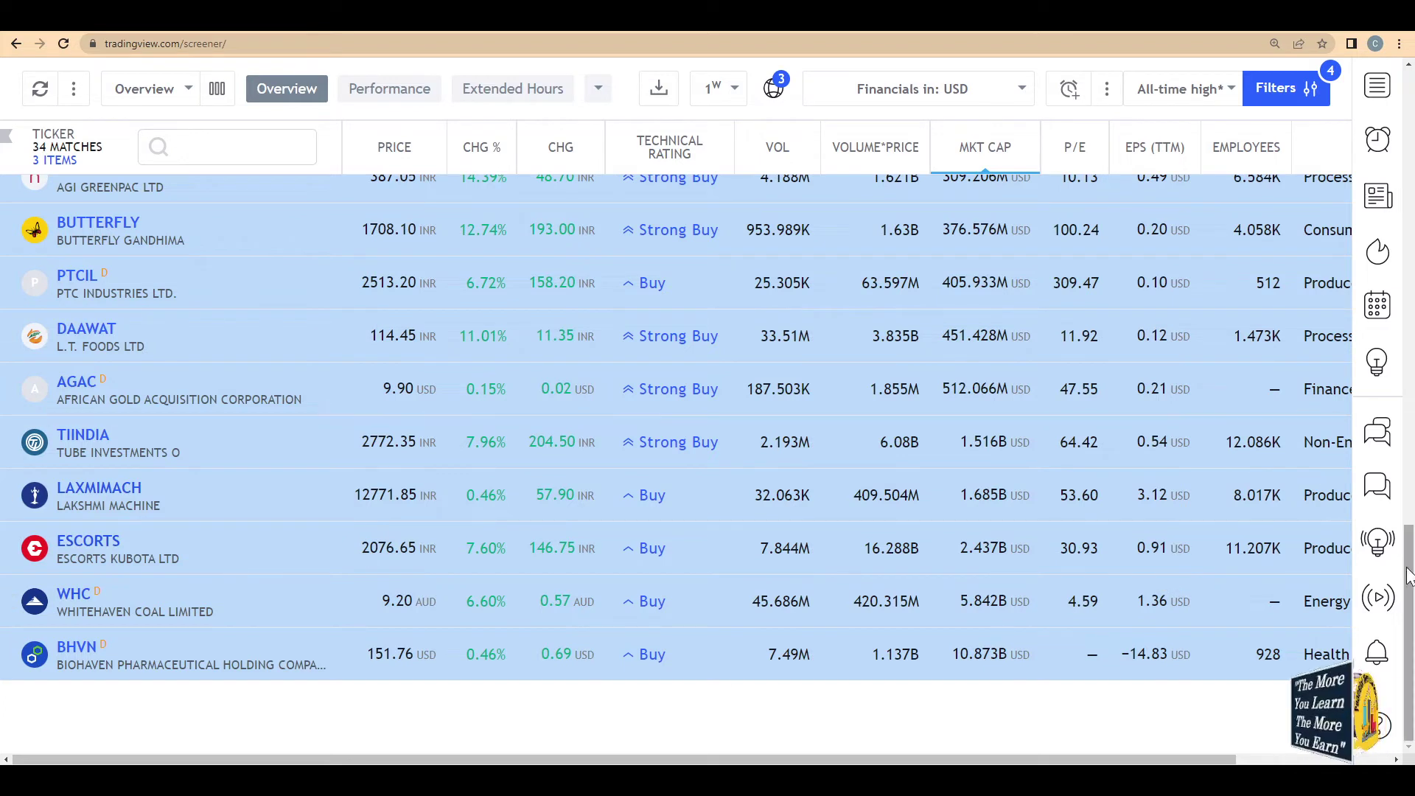
{"action": "right_click", "coordinate": [338, 337]}
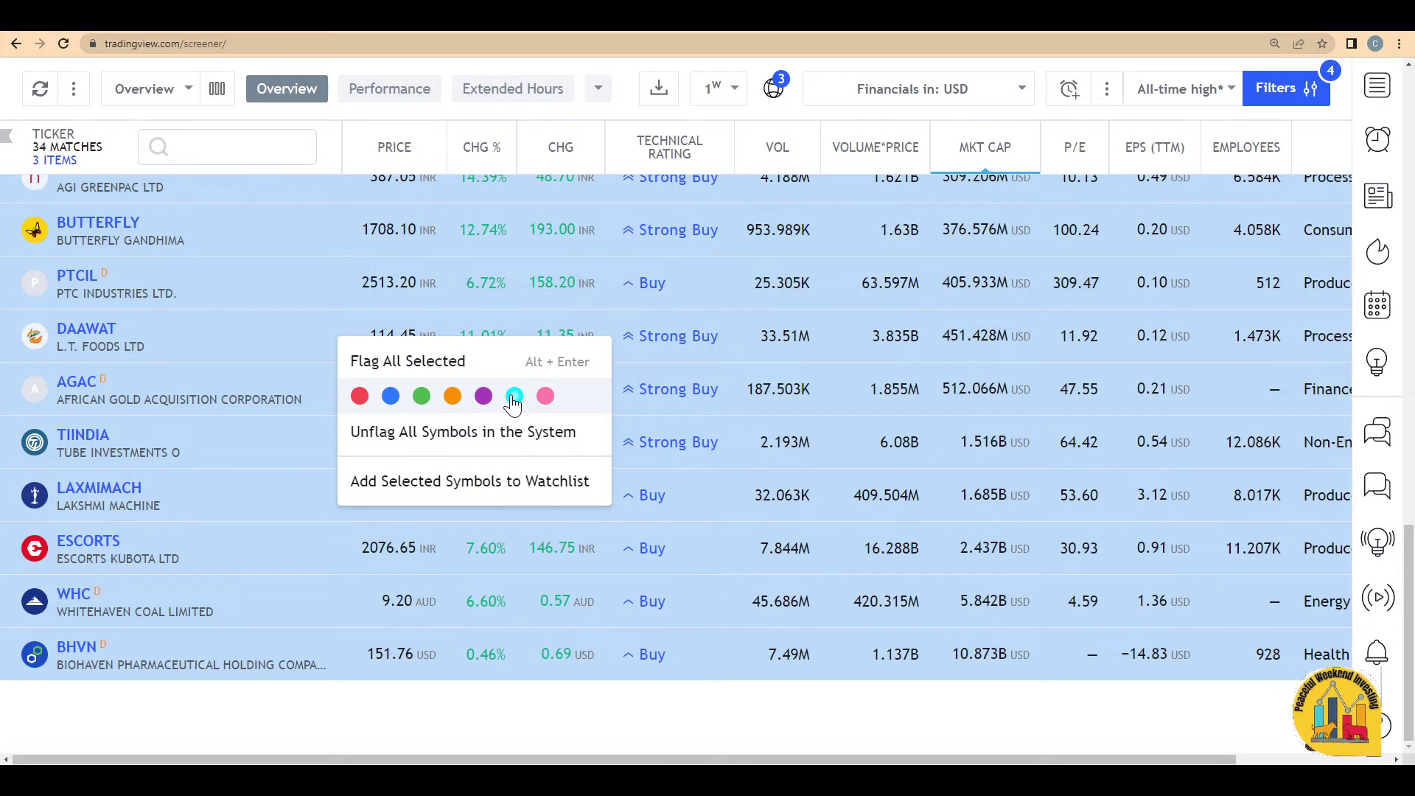
{"action": "left_click", "coordinate": [538, 486]}
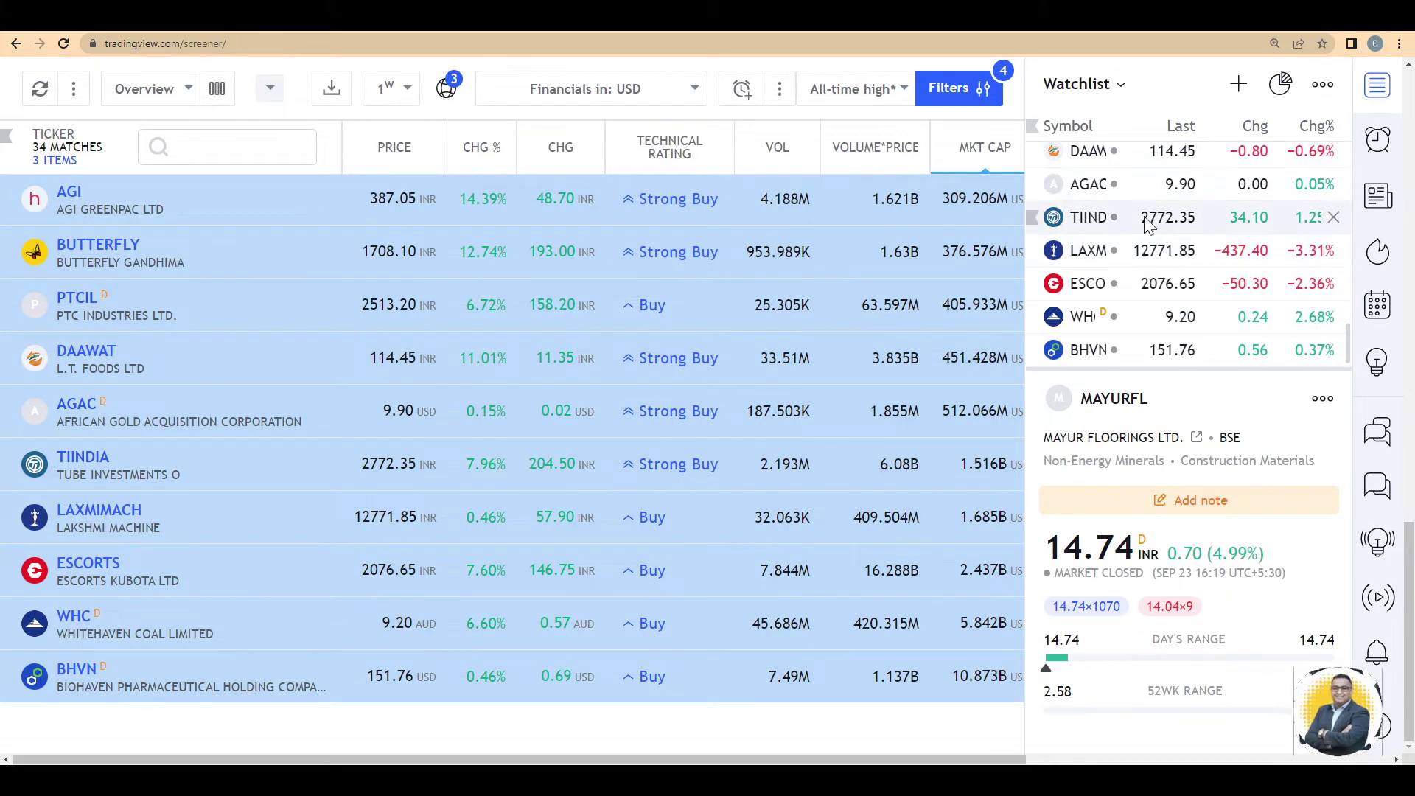
{"action": "scroll", "coordinate": [1187, 193], "scroll_direction": "up", "scroll_amount": 3}
{"action": "scroll", "coordinate": [1191, 193], "scroll_direction": "up", "scroll_amount": 5}
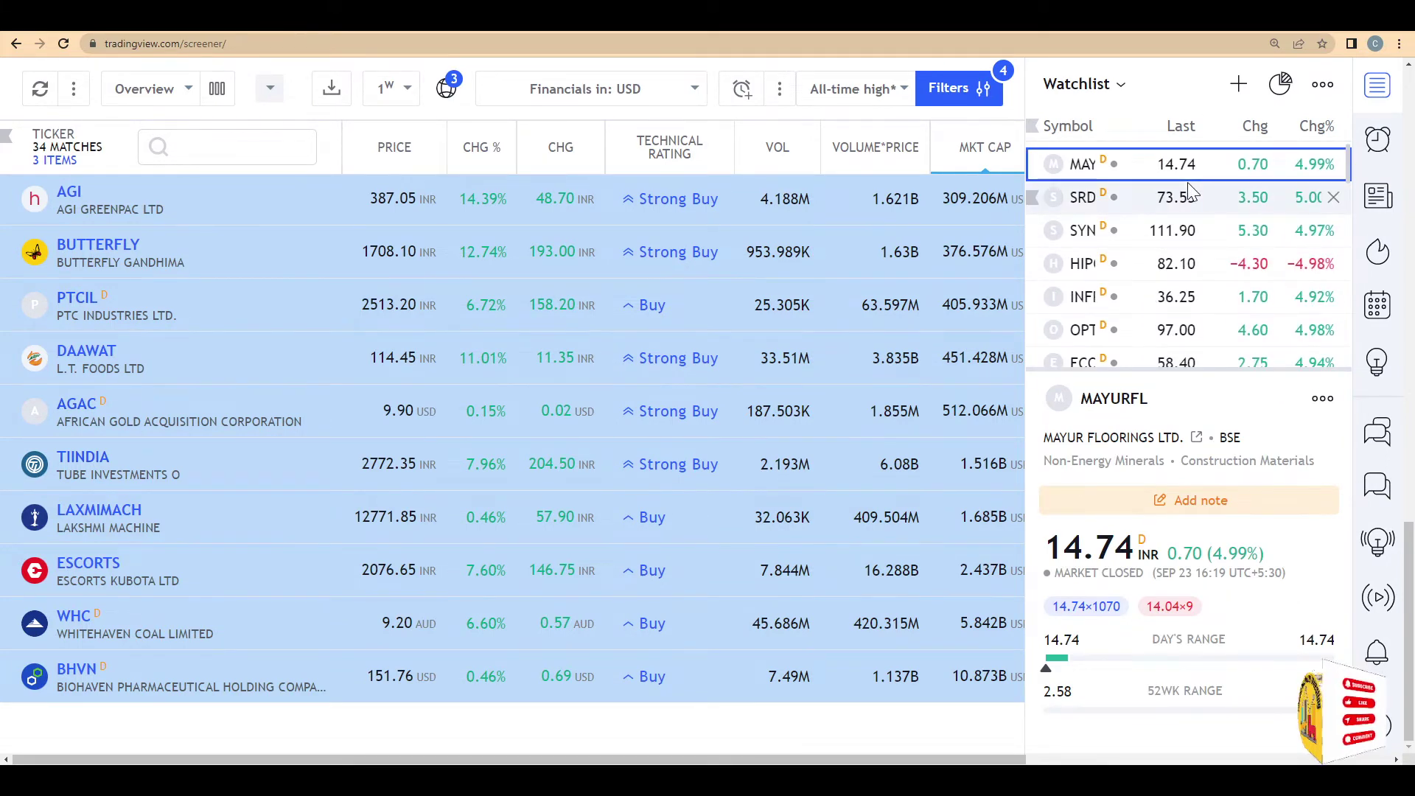
{"action": "scroll", "coordinate": [1189, 199], "scroll_direction": "up", "scroll_amount": 6}
{"action": "scroll", "coordinate": [1155, 214], "scroll_direction": "up", "scroll_amount": 2}
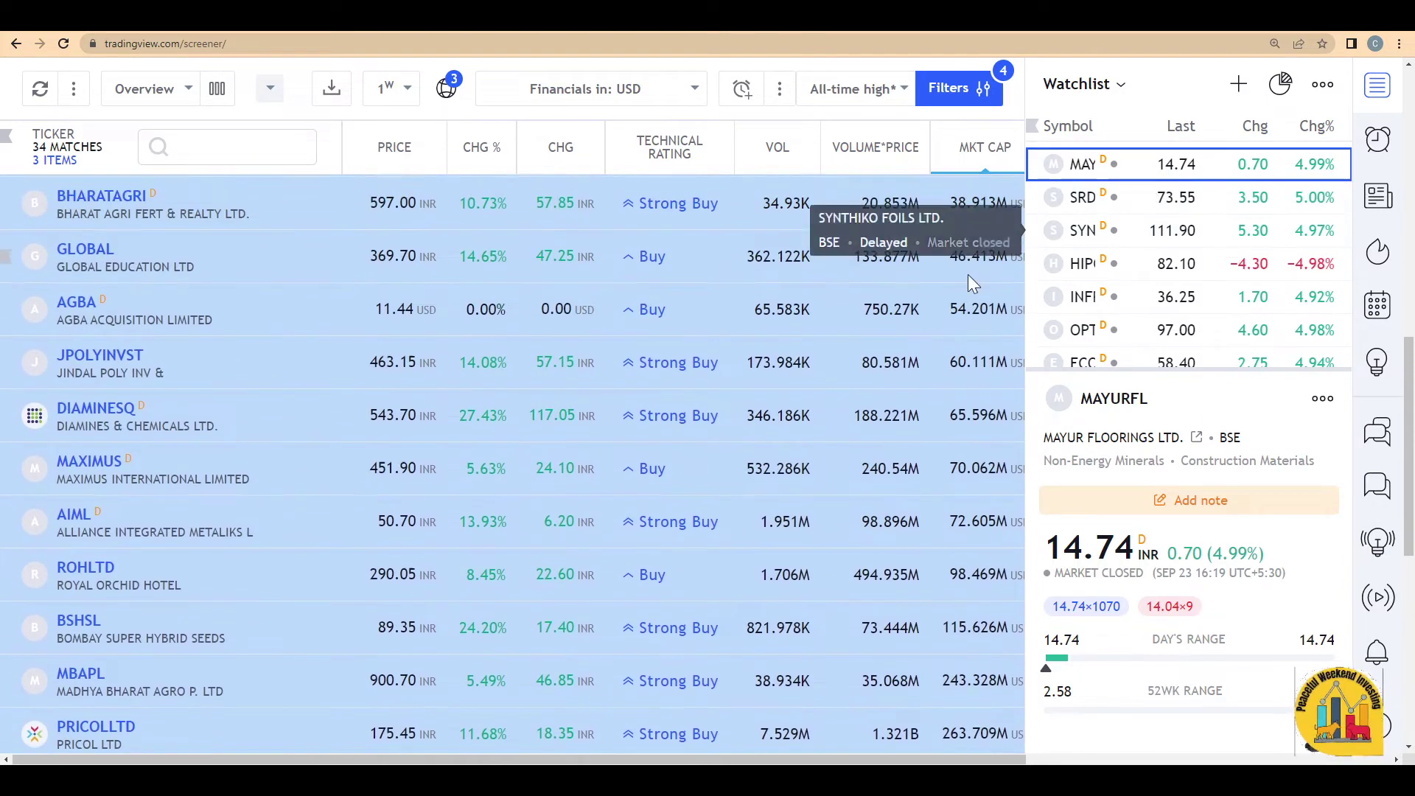
{"action": "scroll", "coordinate": [1165, 232], "scroll_direction": "down", "scroll_amount": 10}
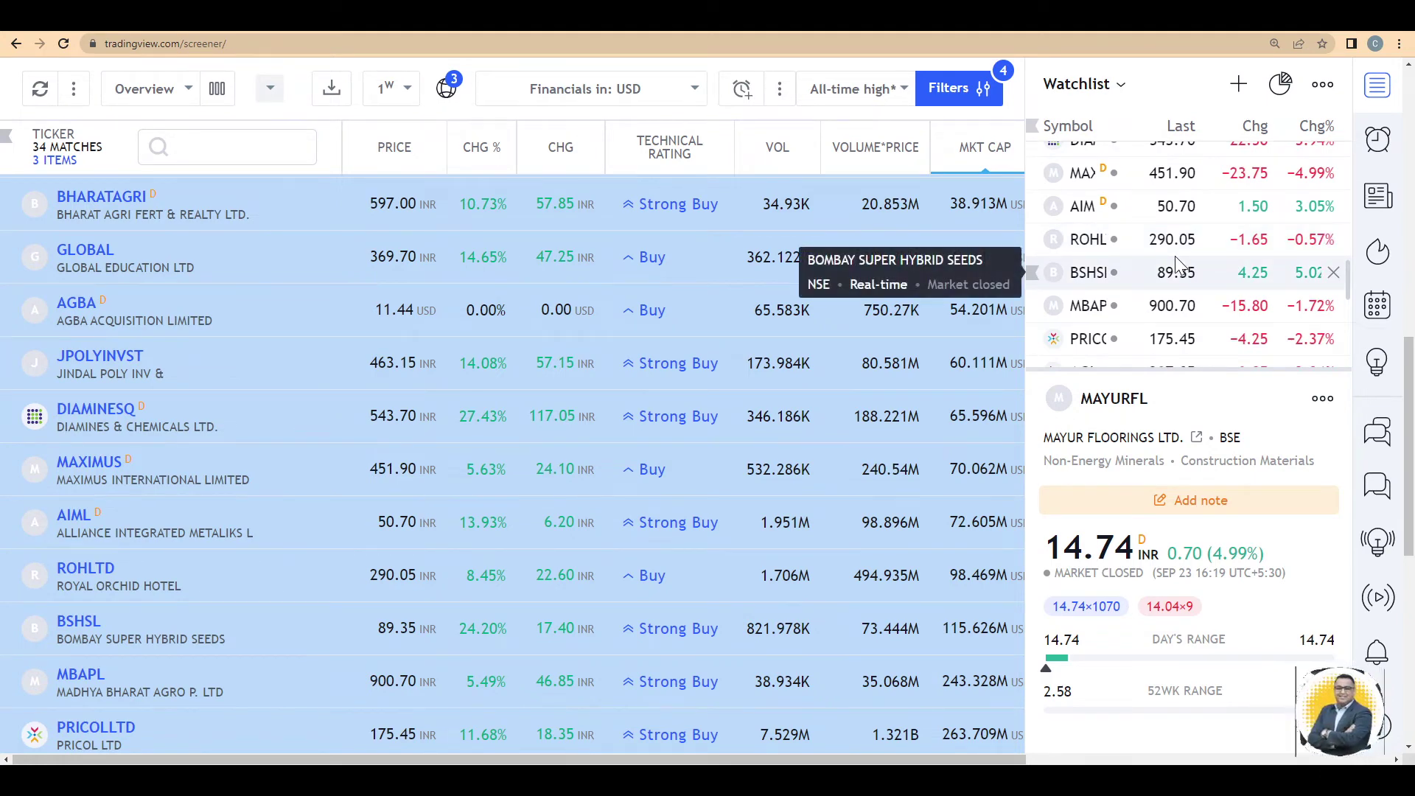
{"action": "scroll", "coordinate": [1172, 261], "scroll_direction": "up", "scroll_amount": 10}
{"action": "scroll", "coordinate": [995, 215], "scroll_direction": "up", "scroll_amount": 5}
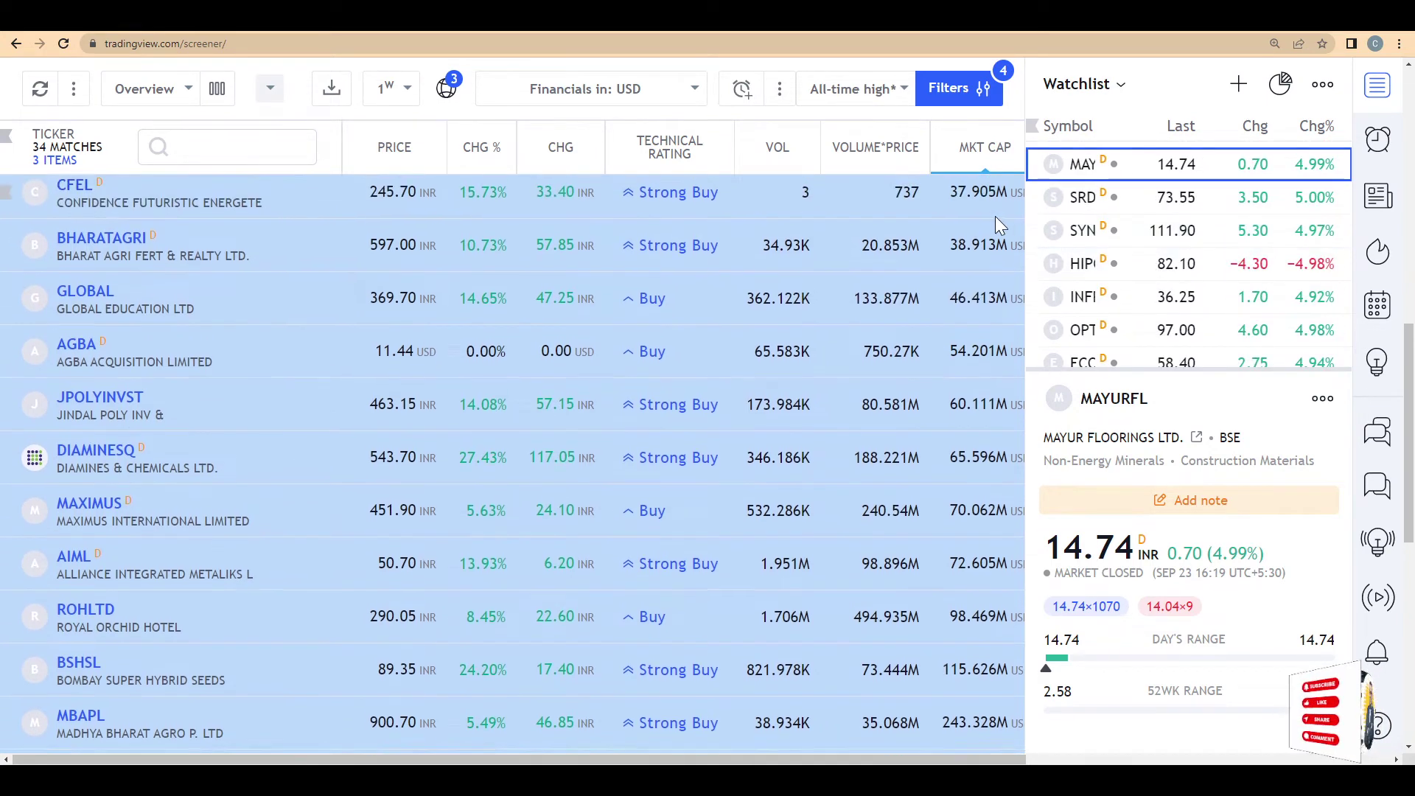
{"action": "scroll", "coordinate": [718, 280], "scroll_direction": "up", "scroll_amount": 6}
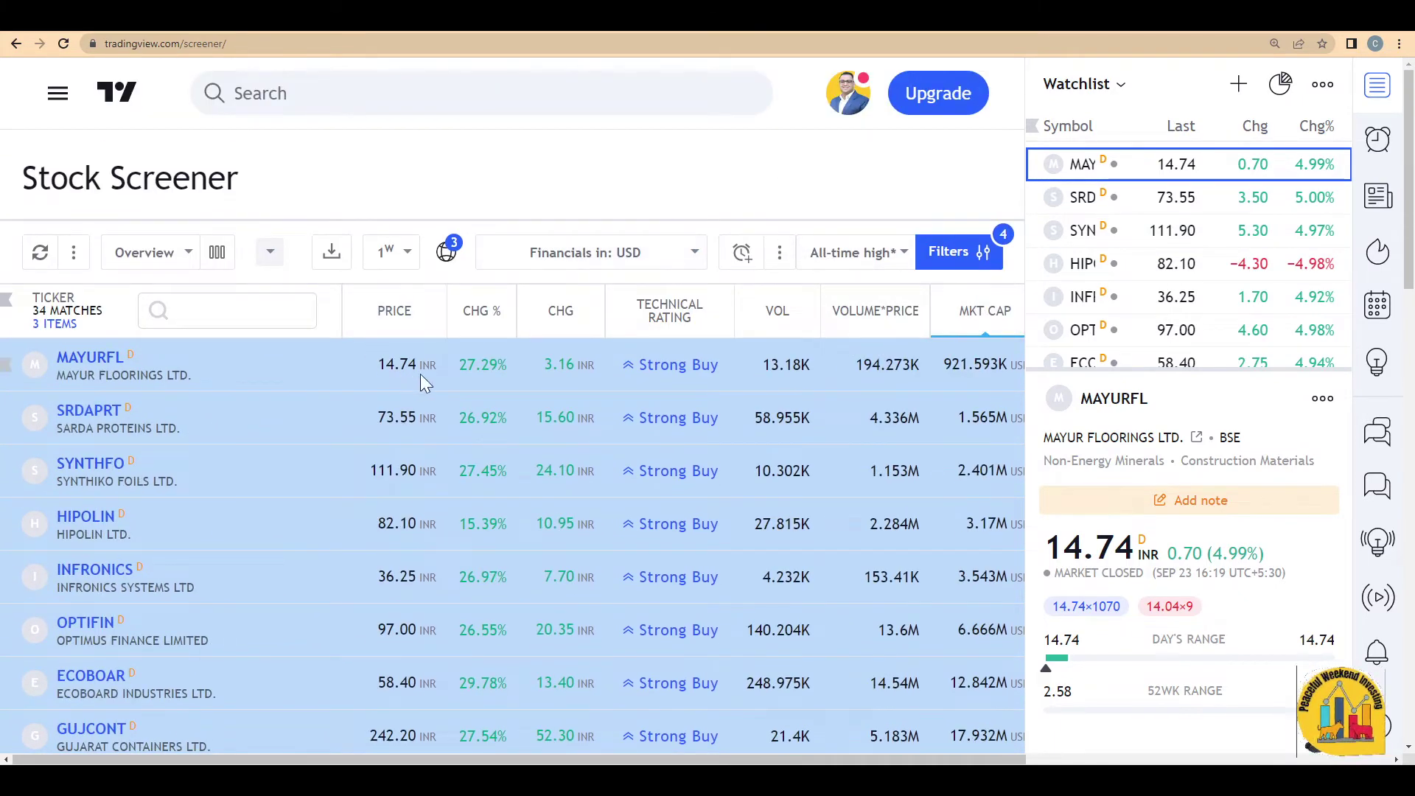
{"action": "left_click", "coordinate": [275, 43]}
{"action": "left_click", "coordinate": [179, 44]}
{"action": "double_click", "coordinate": [260, 43]}
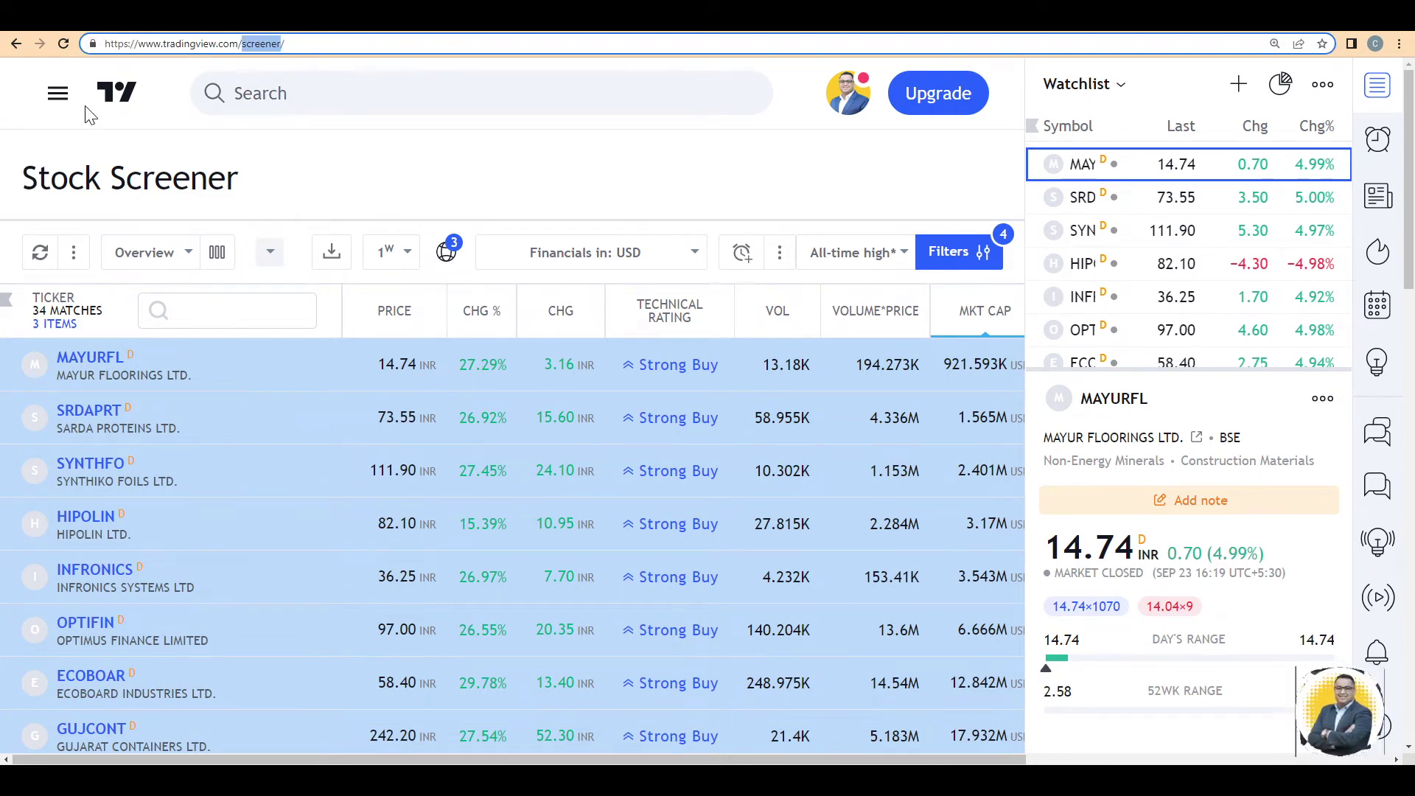
Go to Chart+ through the Products section of the main menu.
{"action": "left_click", "coordinate": [57, 94]}
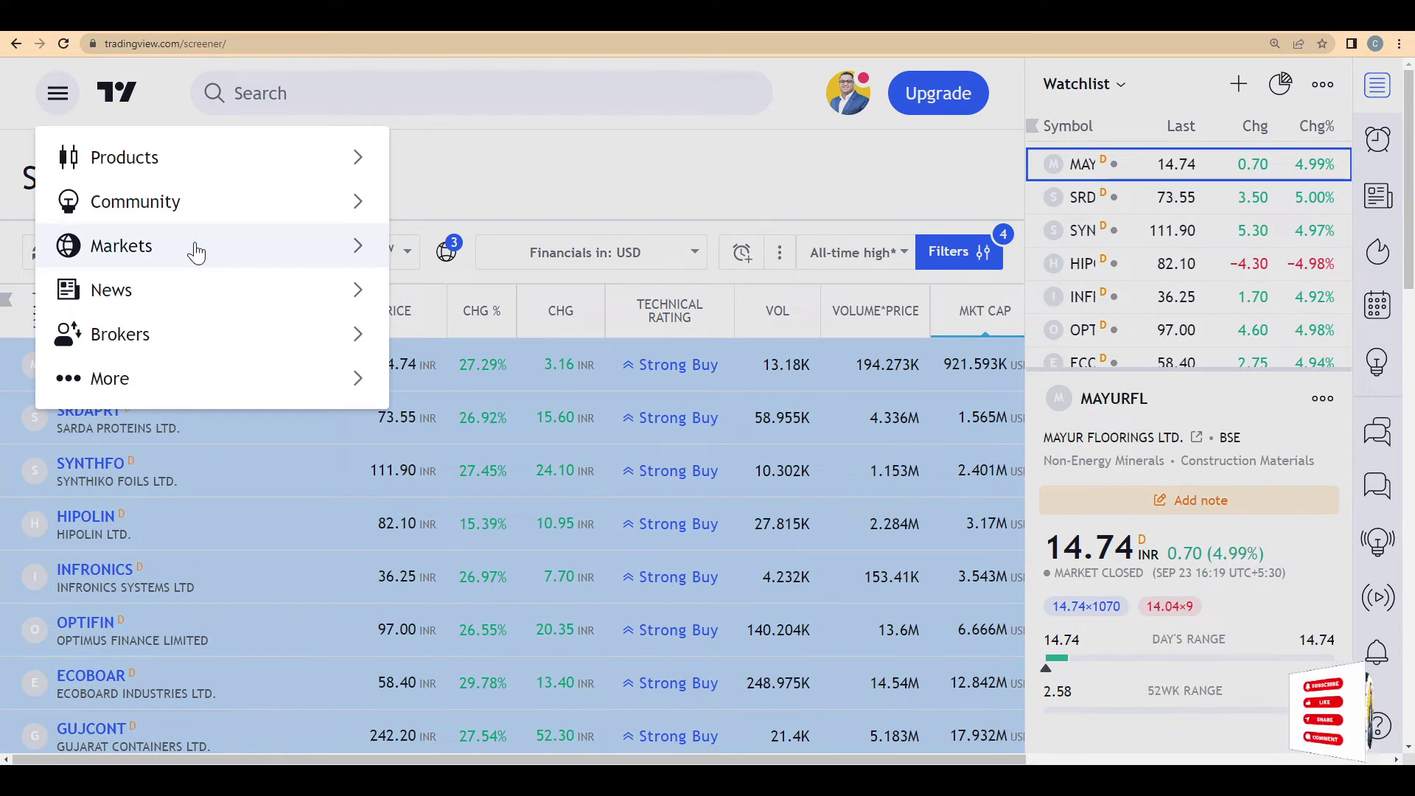
{"action": "left_click", "coordinate": [227, 179]}
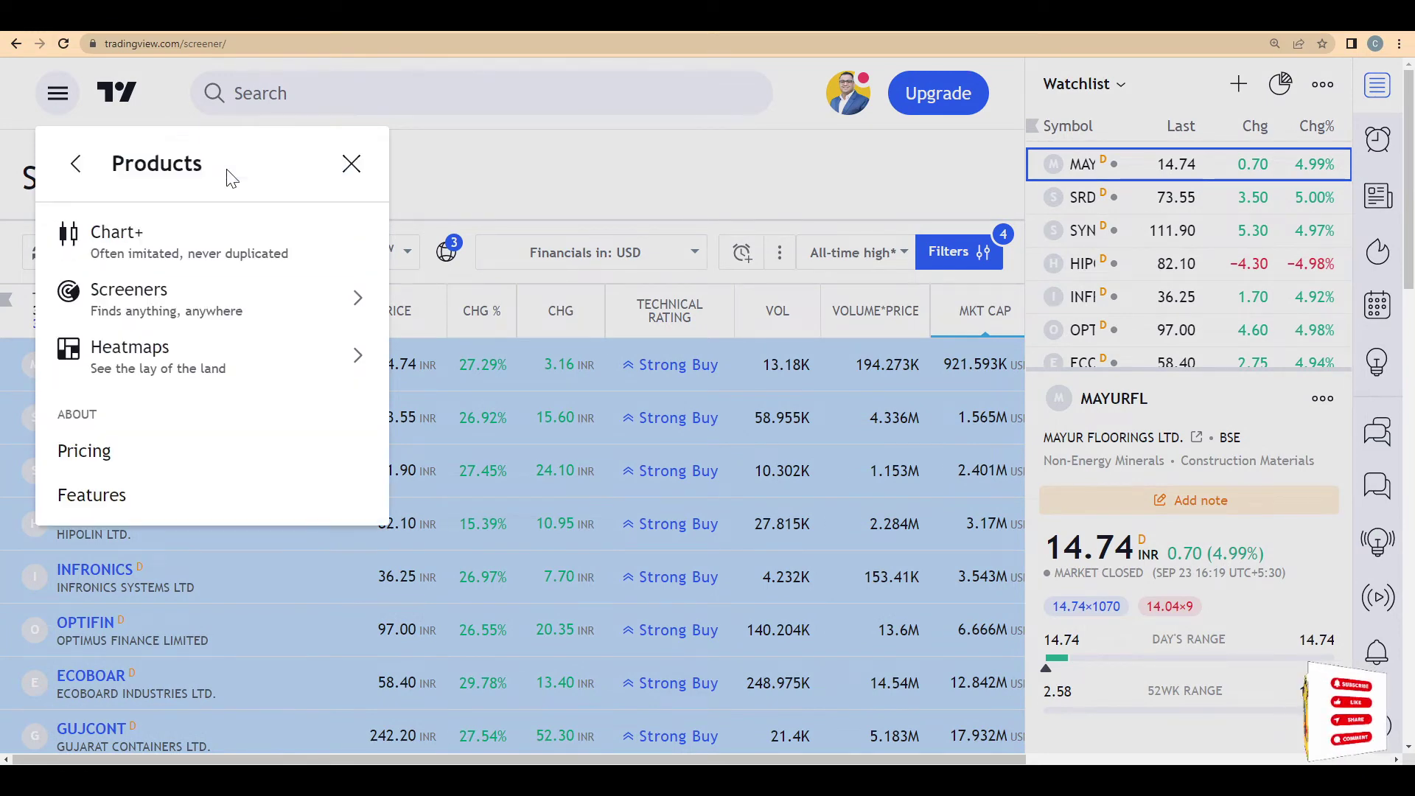
{"action": "left_click", "coordinate": [208, 228]}
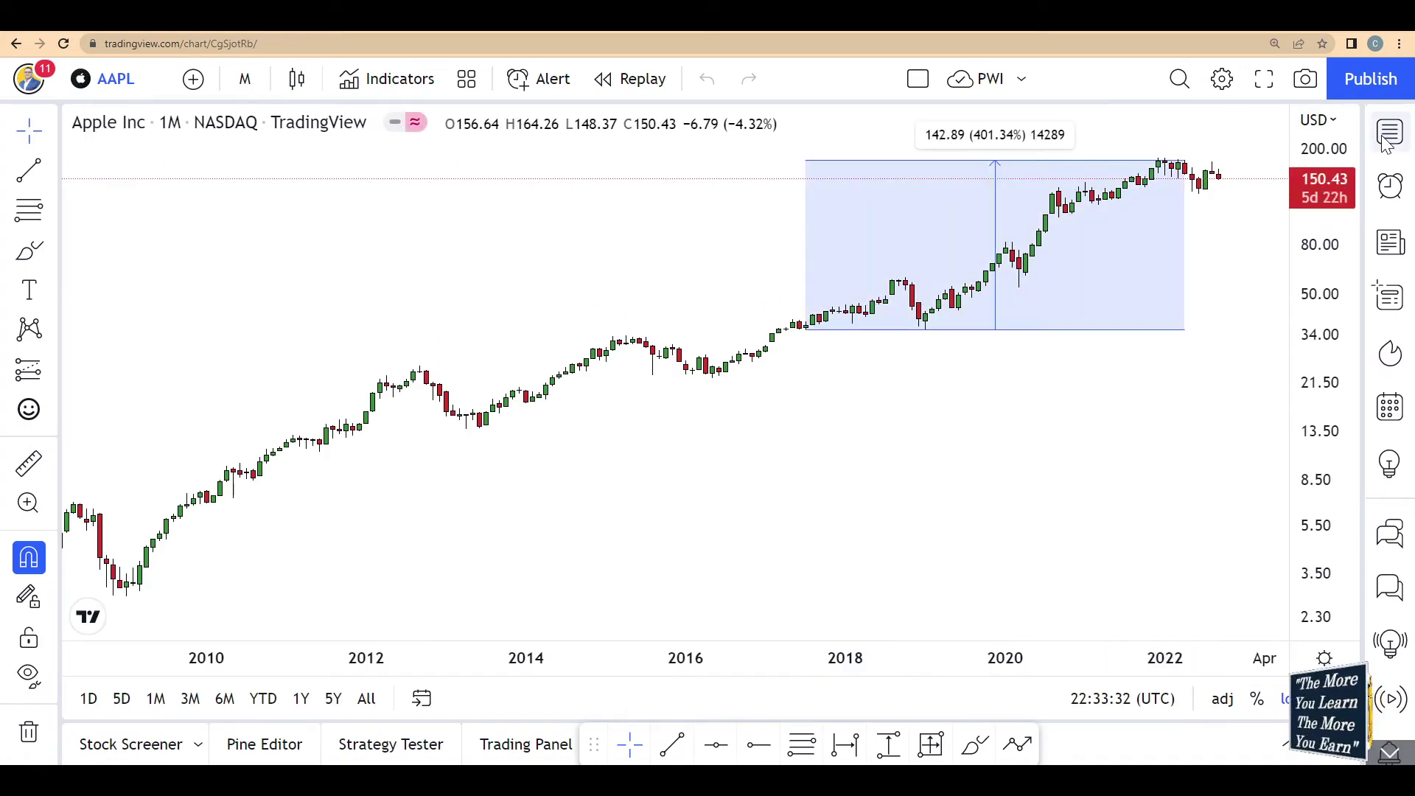
Browse the watchlist's monthly charts from MAYURFL and SRDAPRT down through ECC and GUJCONT to SHILCTECH.
{"action": "scroll", "coordinate": [790, 243], "scroll_direction": "up", "scroll_amount": 5}
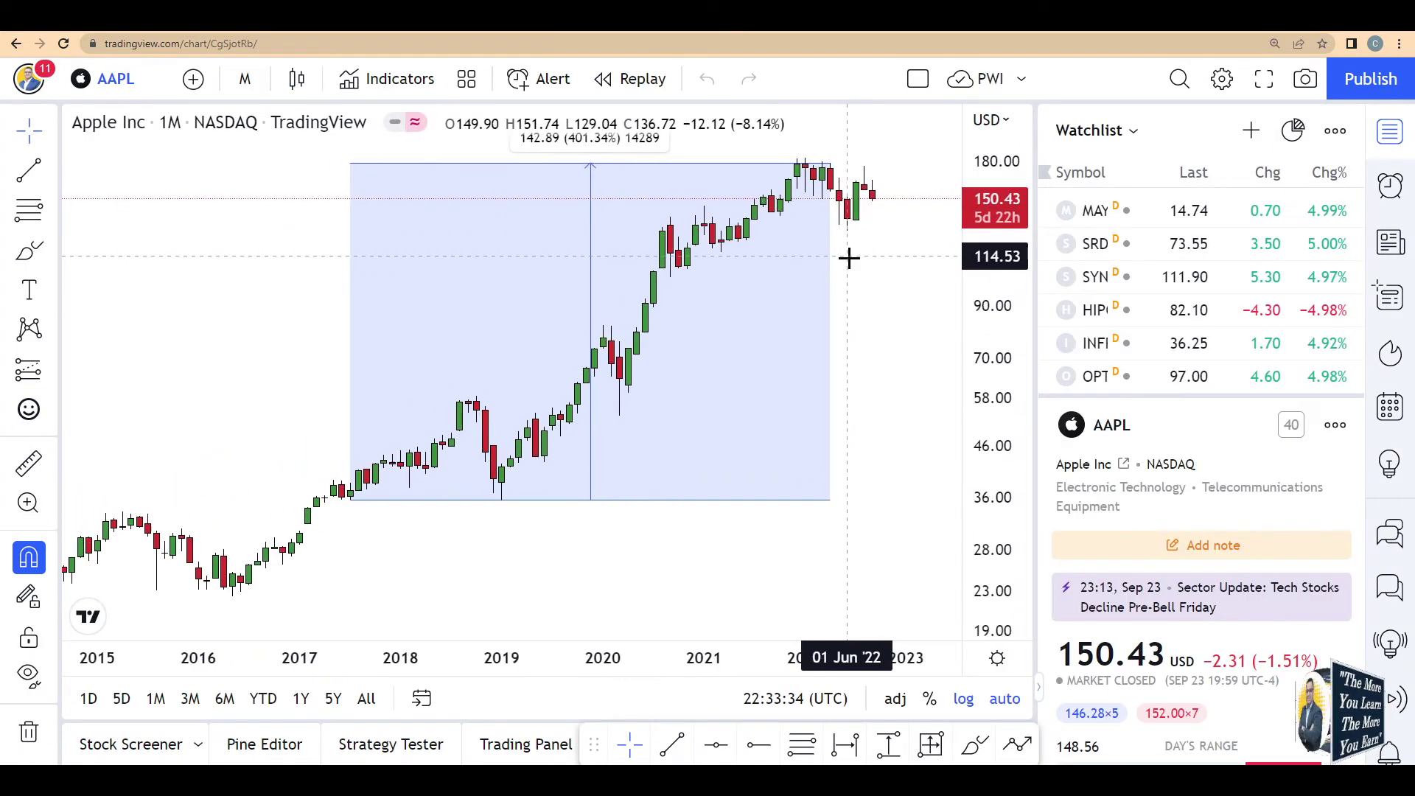
{"action": "left_click", "coordinate": [1168, 215]}
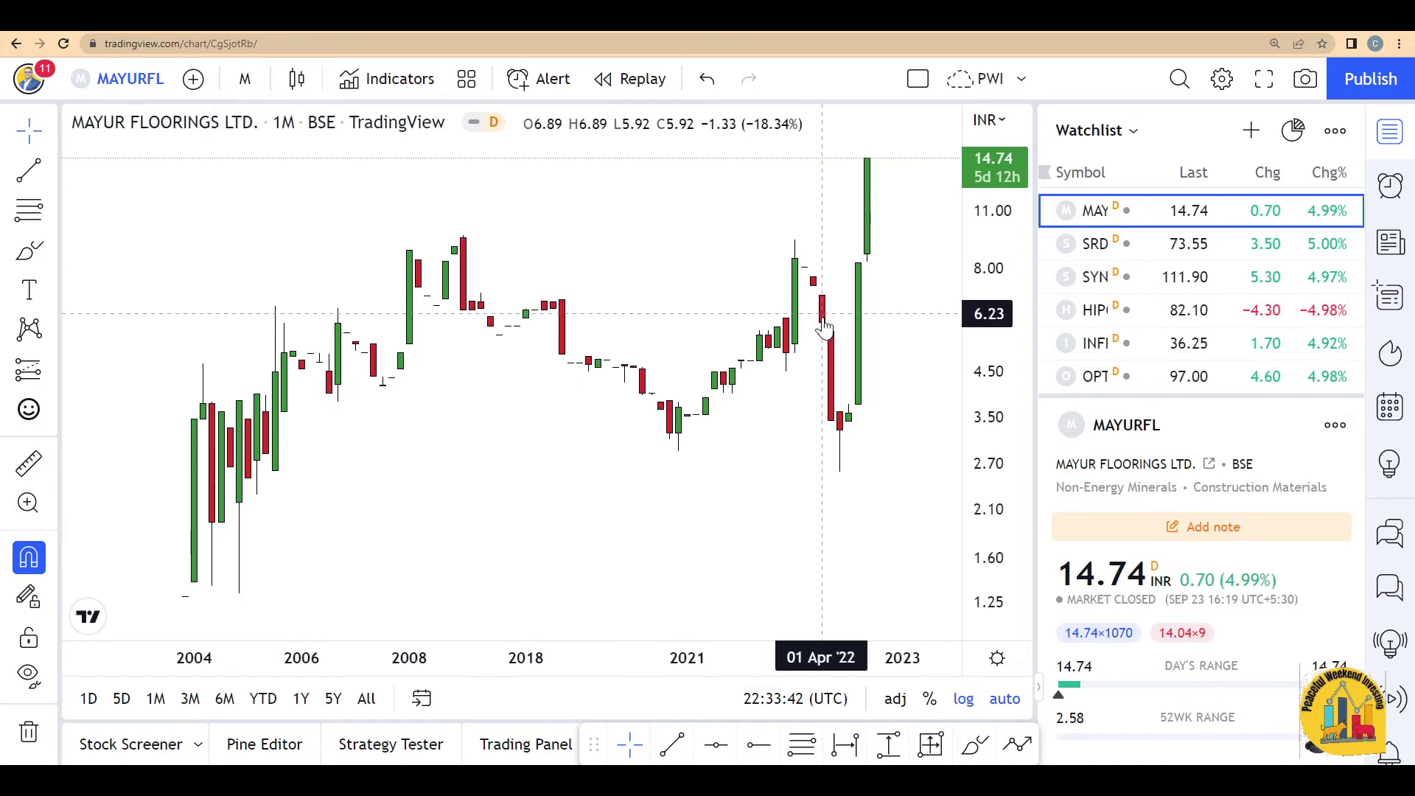
{"action": "scroll", "coordinate": [784, 336], "scroll_direction": "down", "scroll_amount": 3}
{"action": "scroll", "coordinate": [762, 432], "scroll_direction": "down", "scroll_amount": 2}
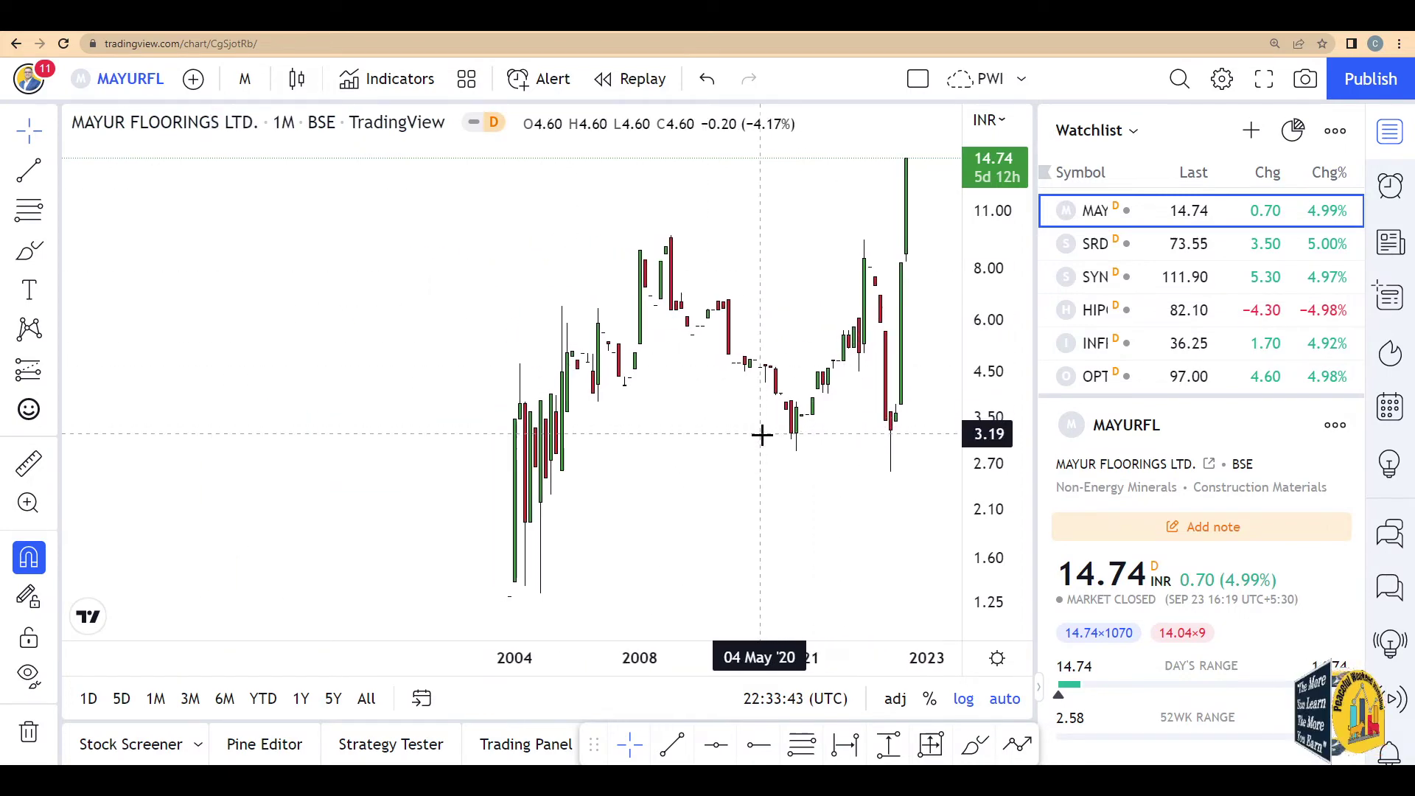
{"action": "left_click", "coordinate": [1170, 251]}
{"action": "key", "text": "Down"}
{"action": "key", "text": "Down"}
{"action": "key", "text": "Down"}
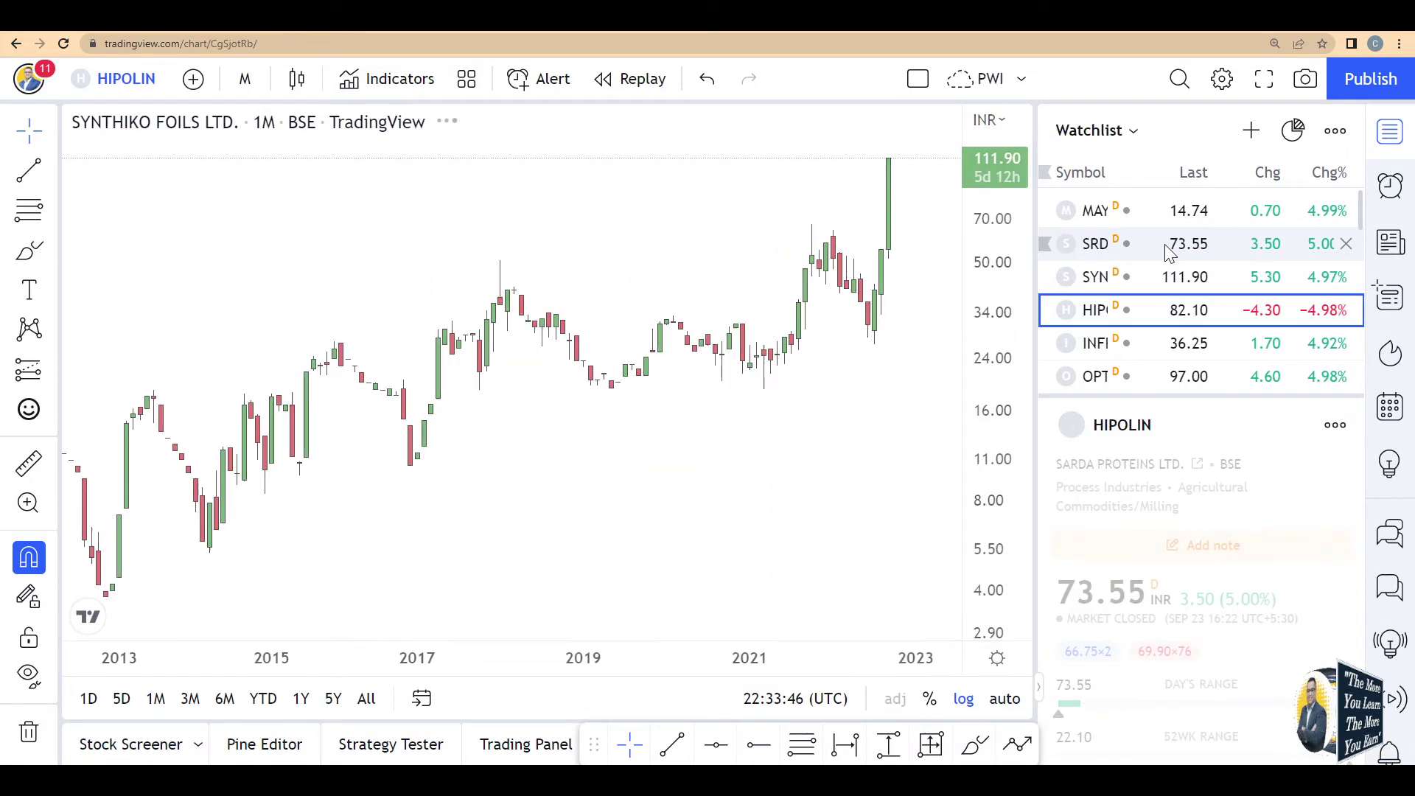
{"action": "key", "text": "Down"}
{"action": "key", "text": "Down"}
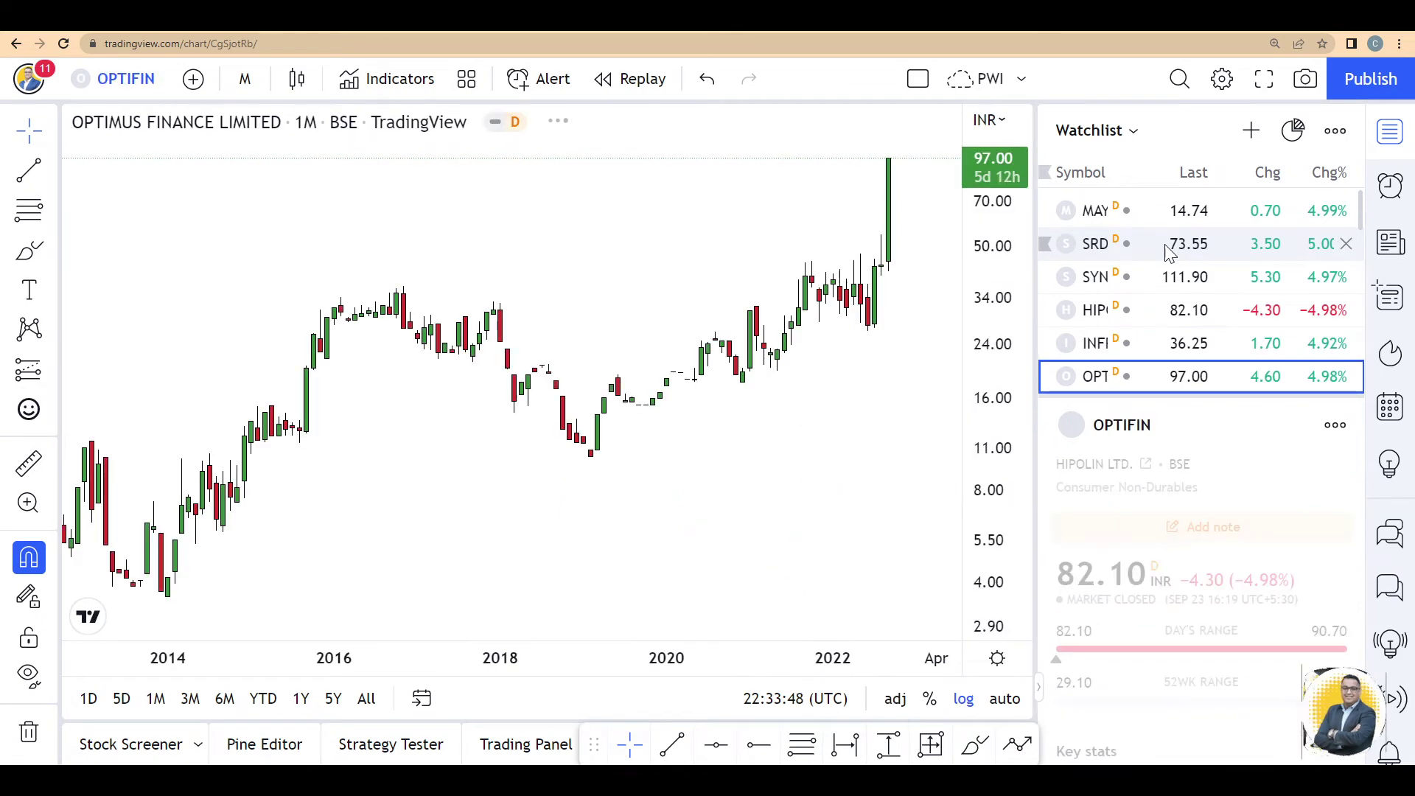
{"action": "key", "text": "Down"}
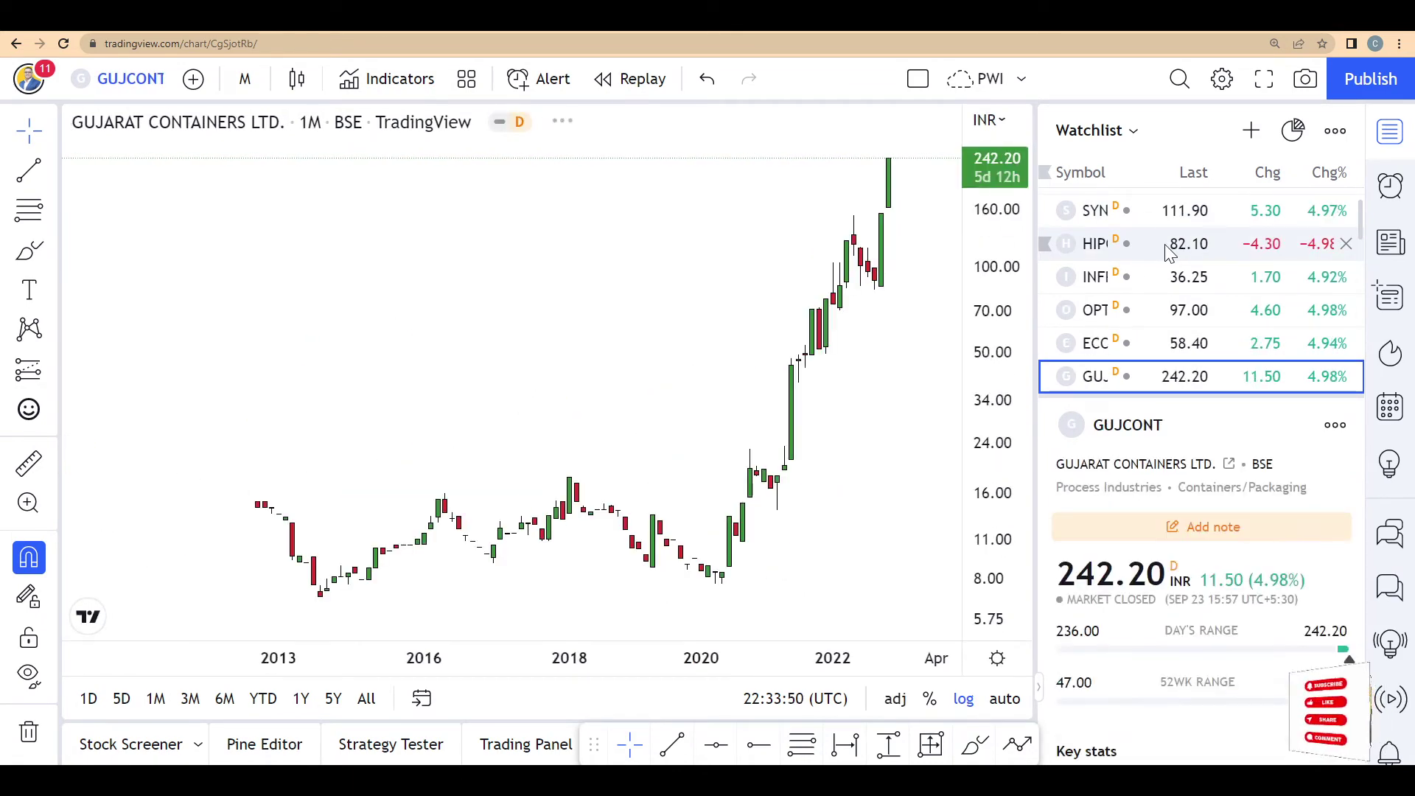
{"action": "key", "text": "Down"}
{"action": "key", "text": "Down"}
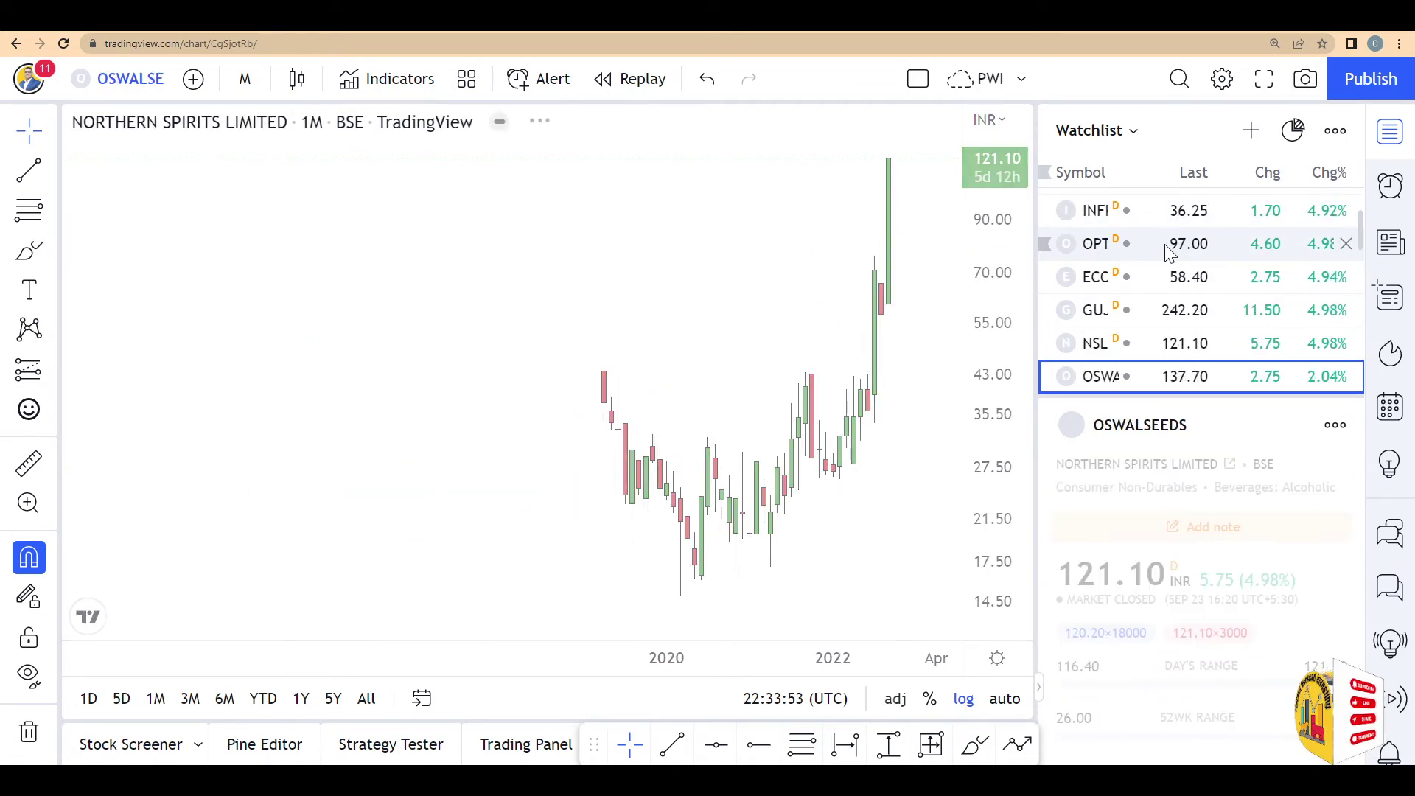
{"action": "key", "text": "Down"}
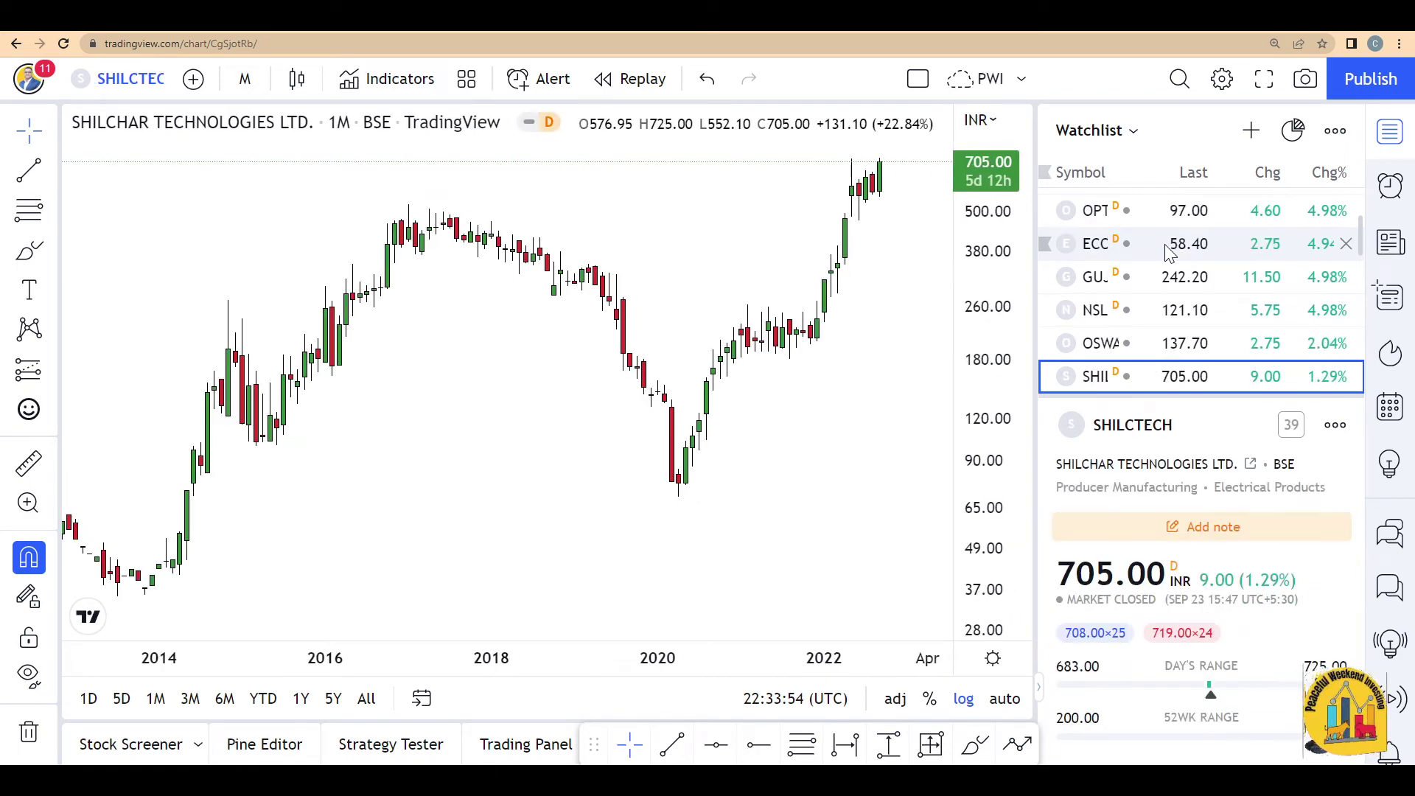
{"action": "scroll", "coordinate": [627, 269], "scroll_direction": "up", "scroll_amount": 3}
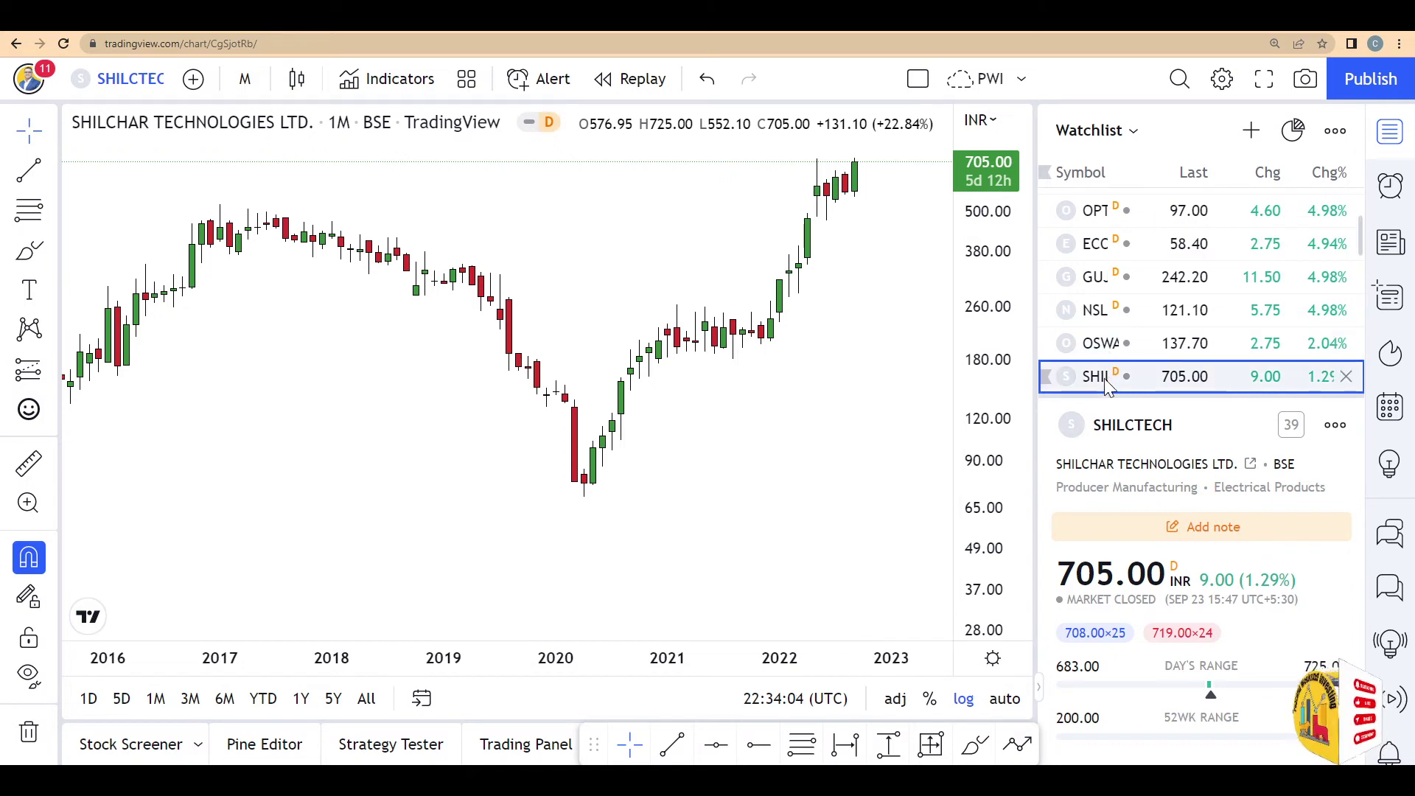
Continue through CFEL, GLOBAL and JPOLYINVST, then return to the Diamines & Chemicals chart.
{"action": "key", "text": "Down"}
{"action": "key", "text": "Down"}
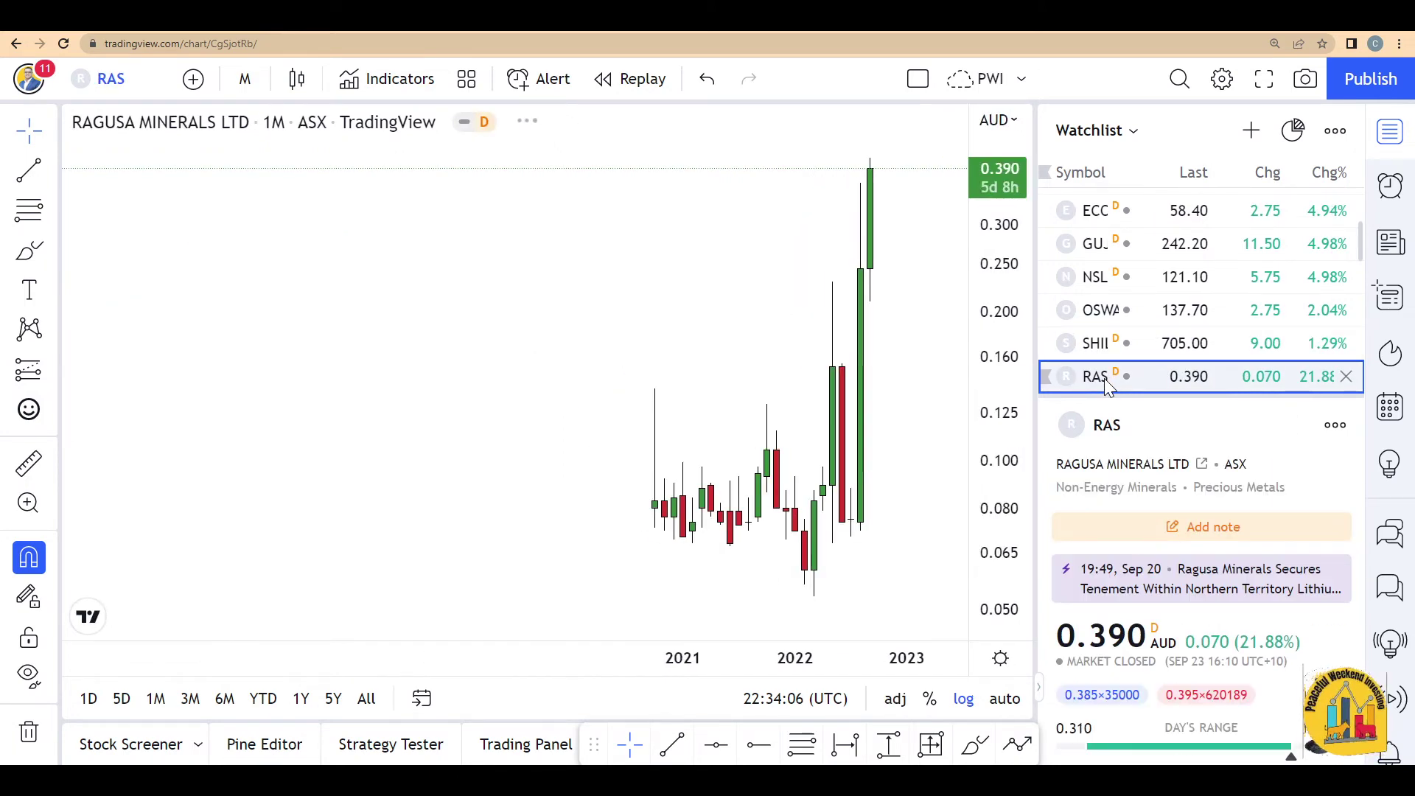
{"action": "key", "text": "Down"}
{"action": "key", "text": "Down"}
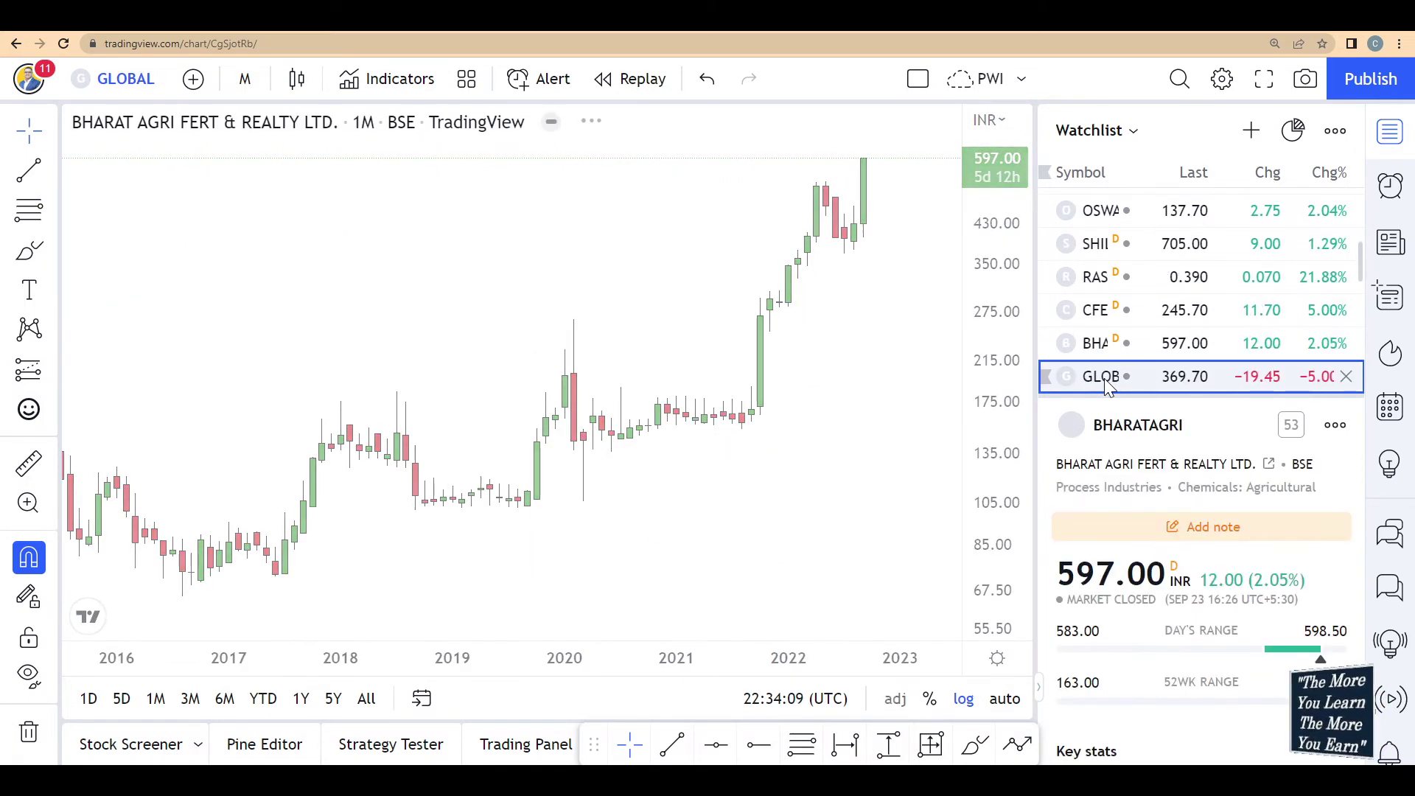
{"action": "key", "text": "Down"}
{"action": "key", "text": "Down"}
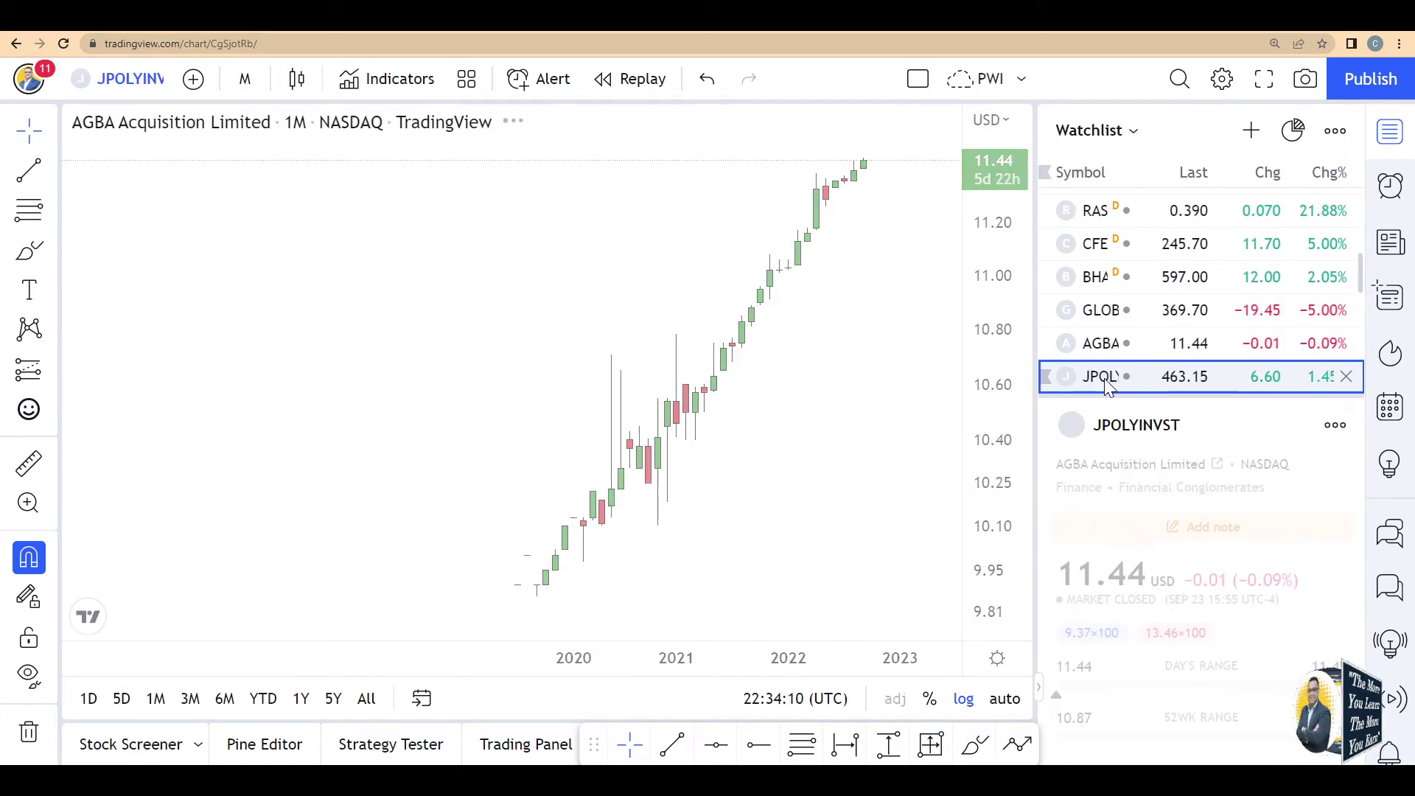
{"action": "key", "text": "Down"}
{"action": "key", "text": "Down"}
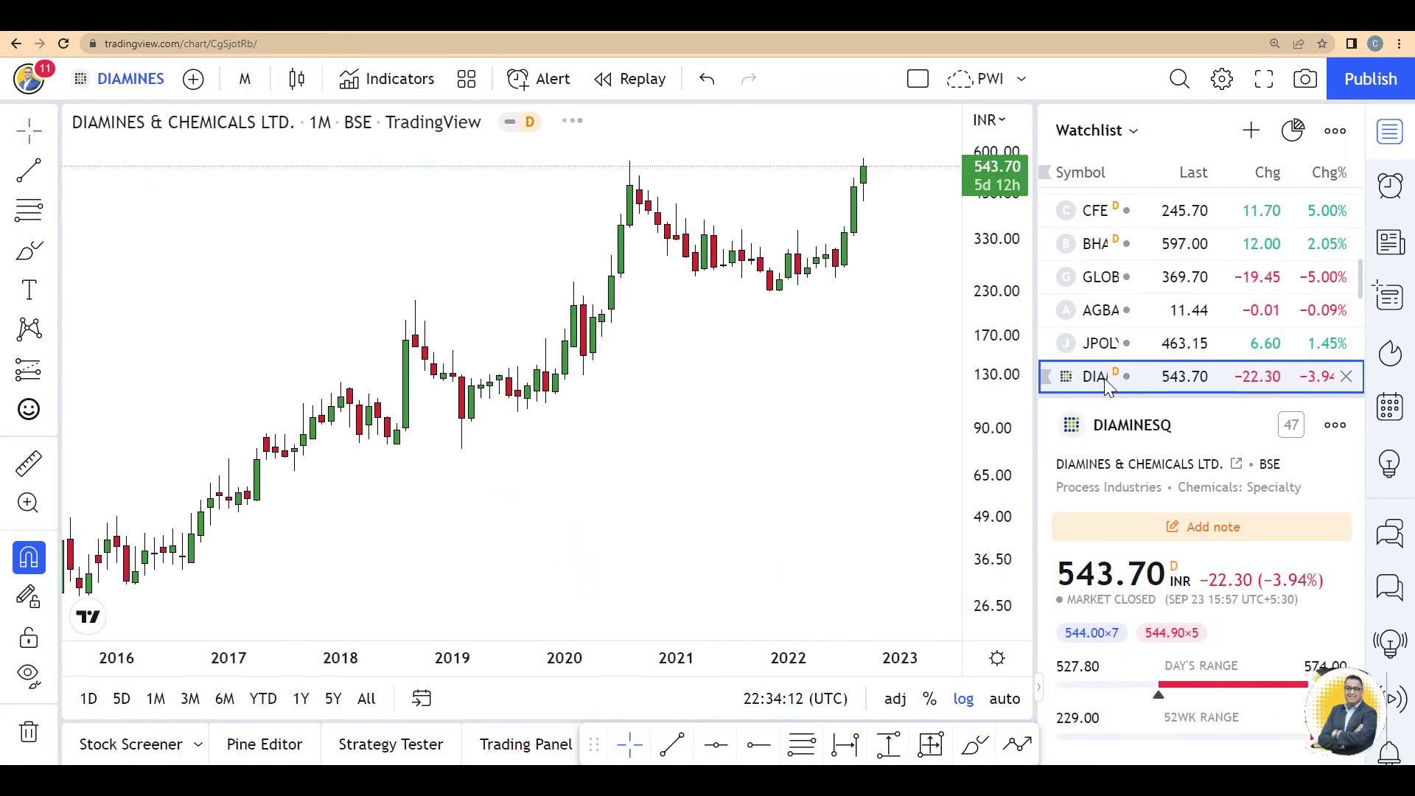
{"action": "key", "text": "Up"}
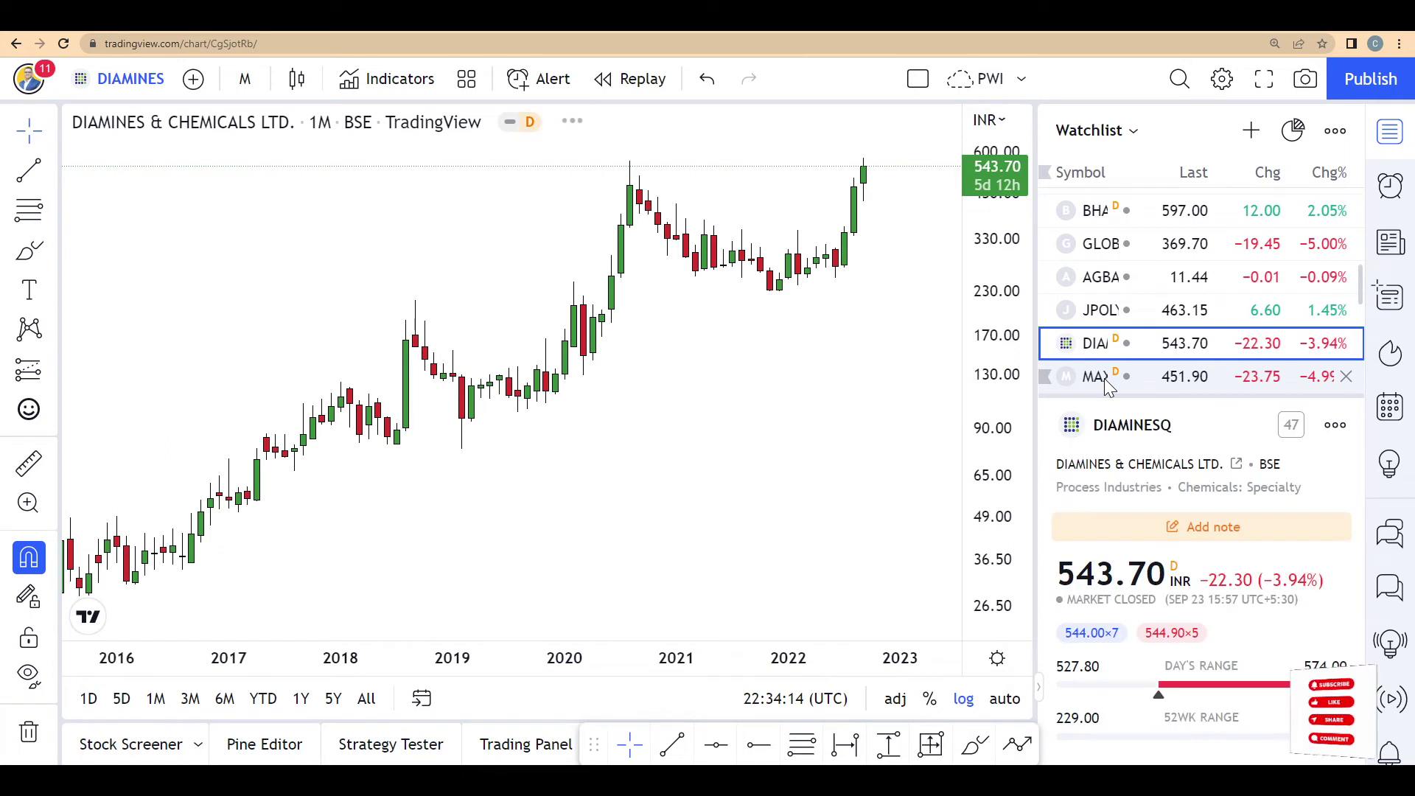
{"action": "scroll", "coordinate": [769, 348], "scroll_direction": "up", "scroll_amount": 3}
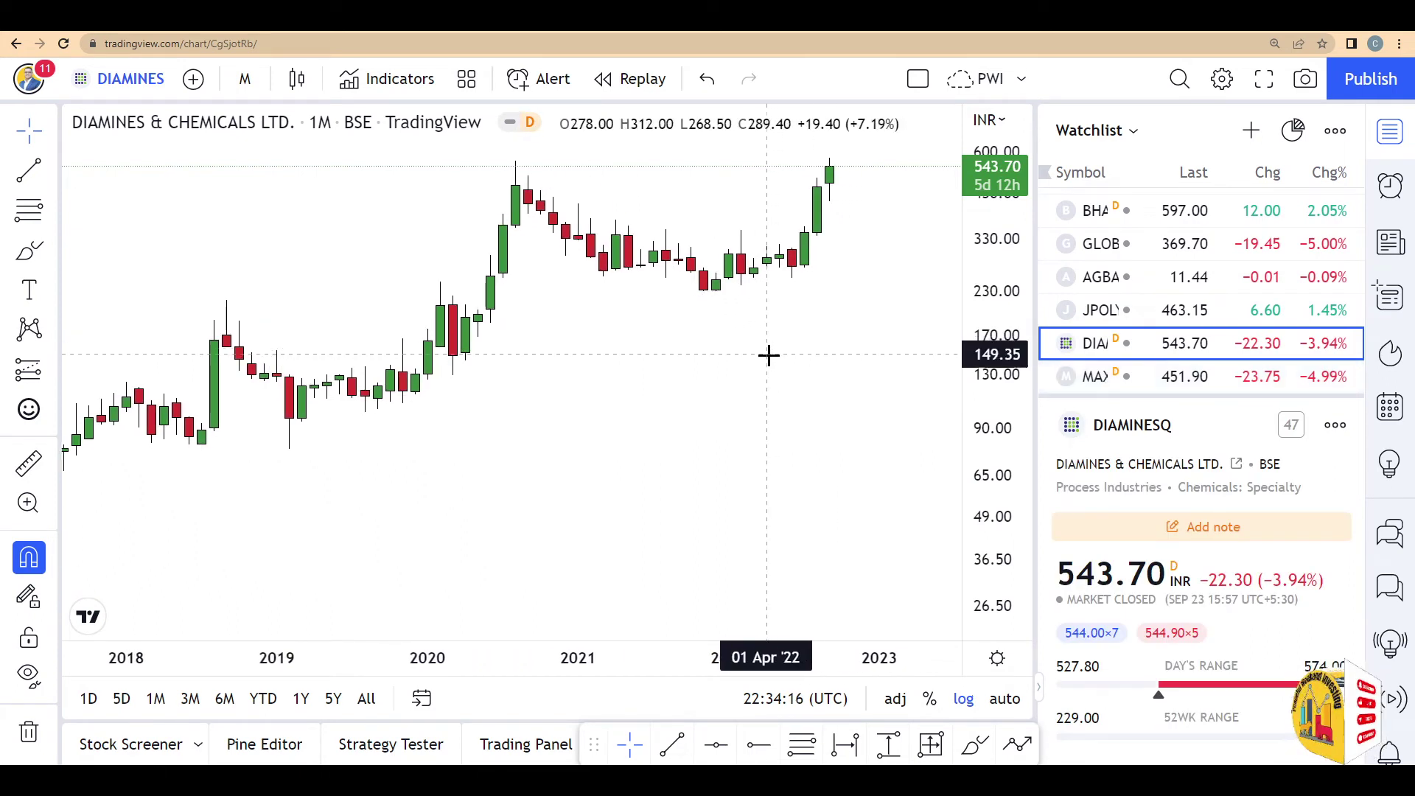
{"action": "scroll", "coordinate": [769, 358], "scroll_direction": "down", "scroll_amount": 2}
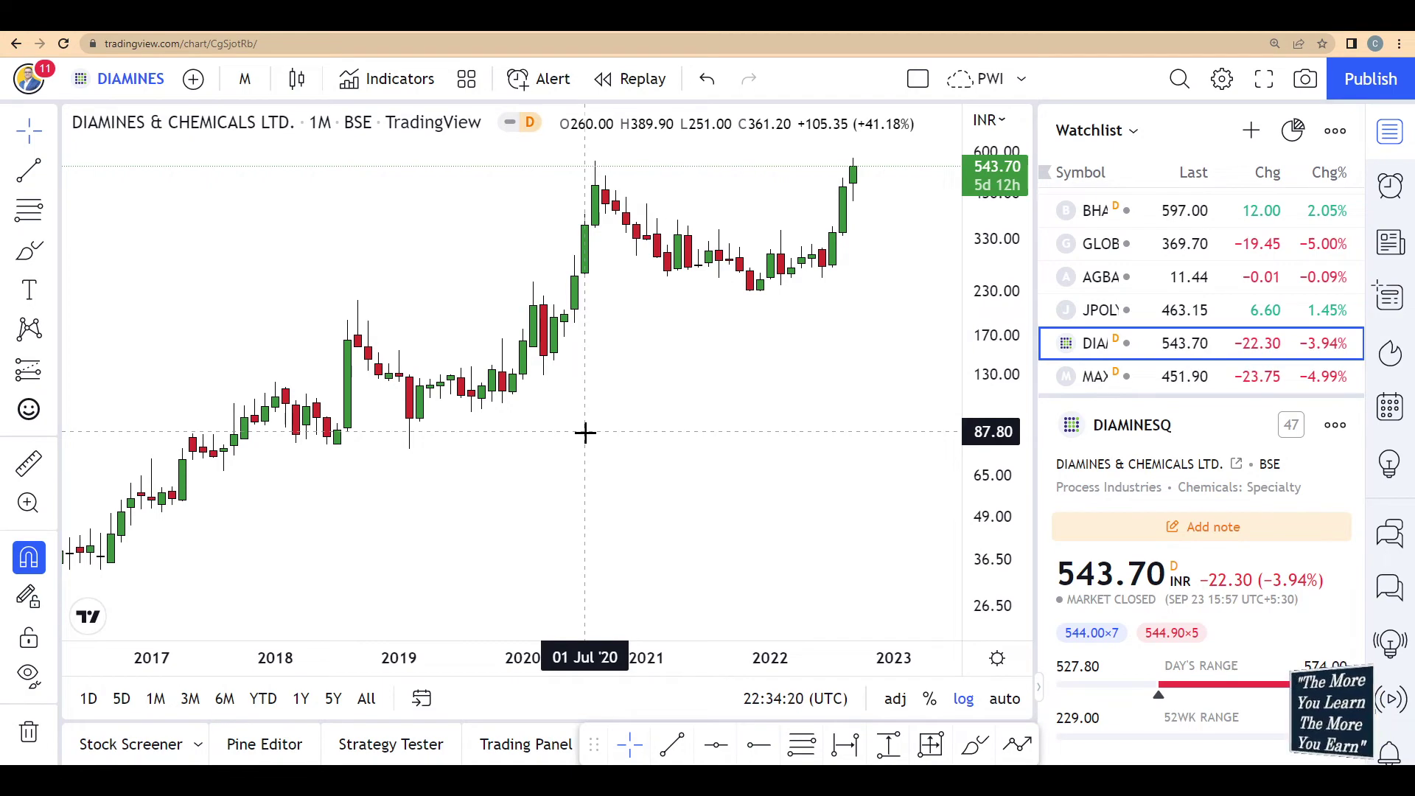
Add the Volume indicator via a 'vol' search so volume bars show under the Diamines candles.
{"action": "key", "text": "slash"}
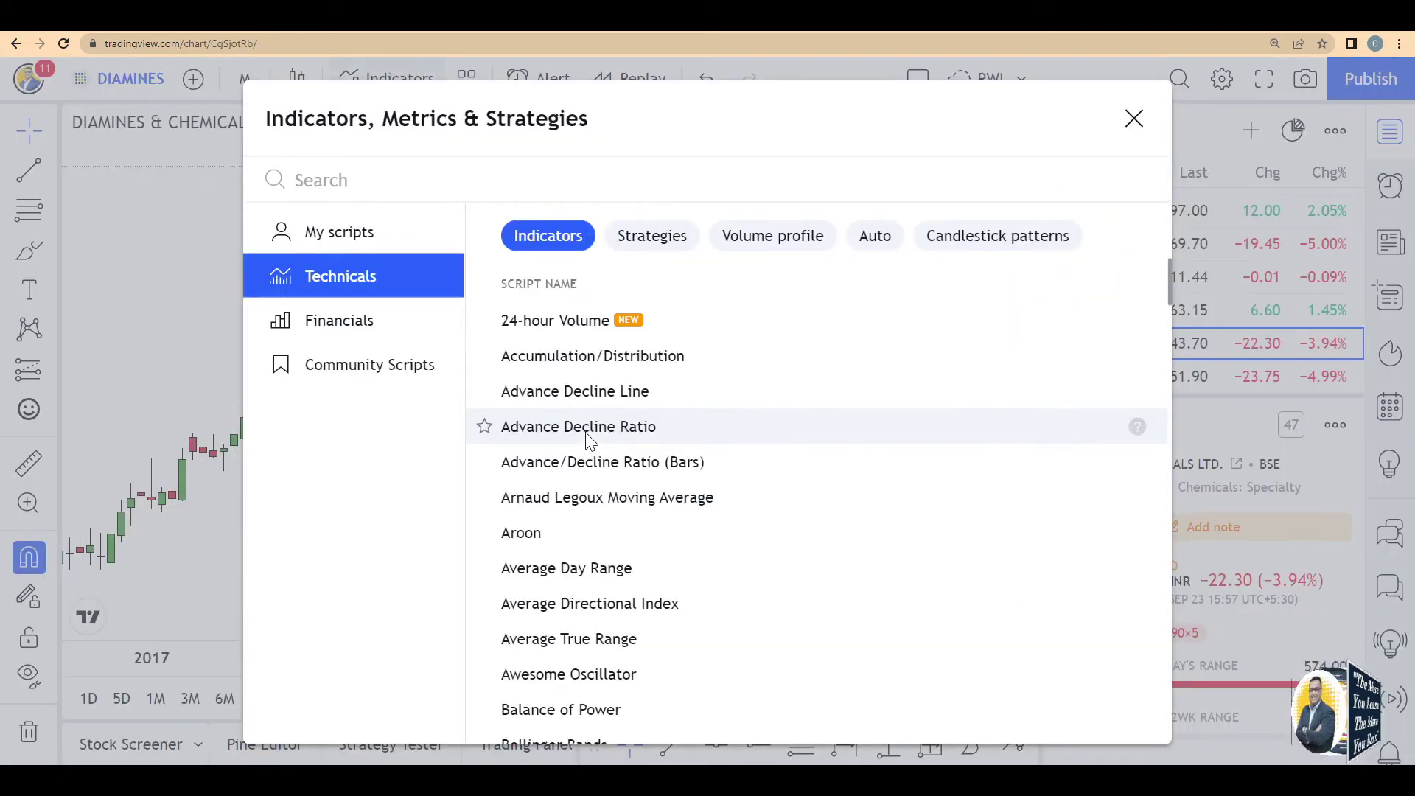
{"action": "type", "text": "vol"}
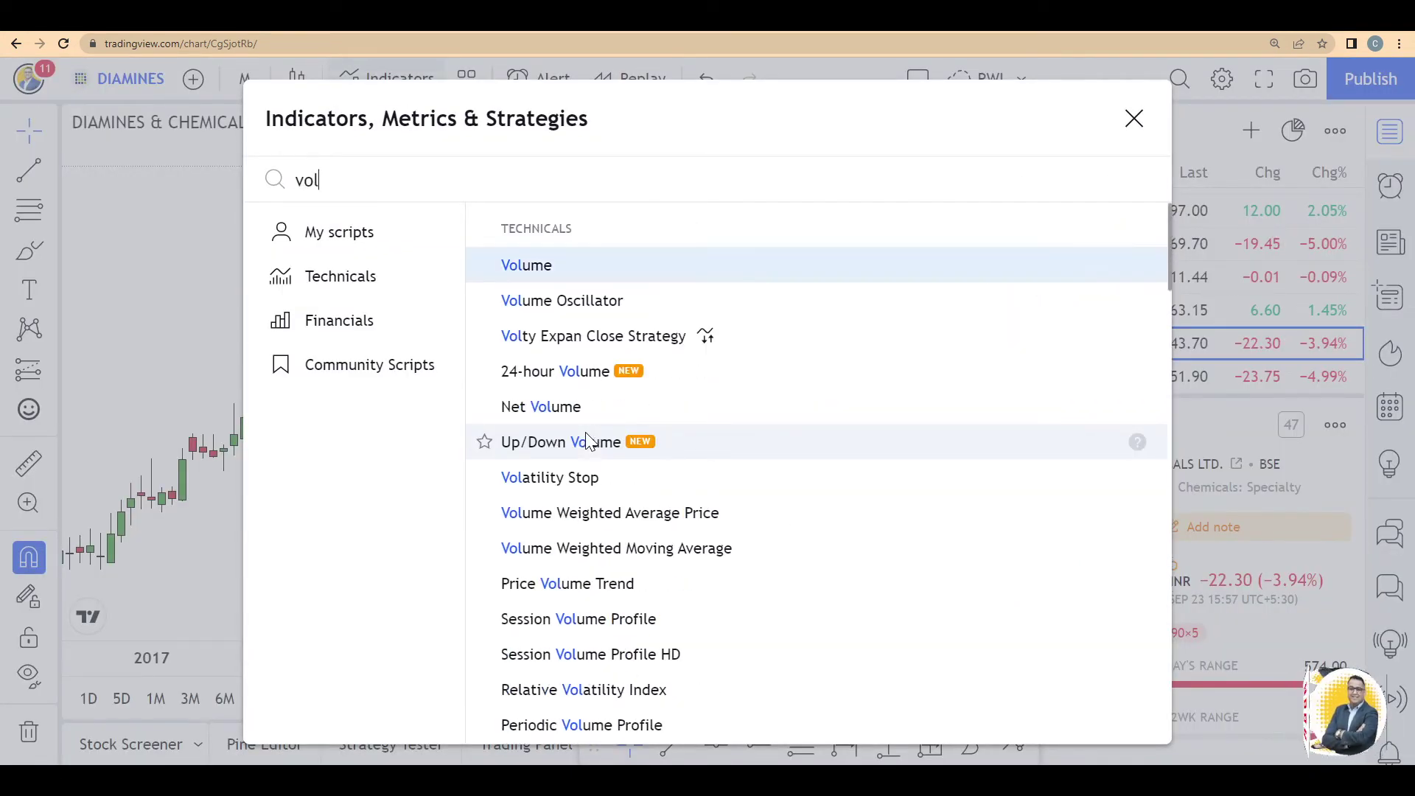
{"action": "key", "text": "Return"}
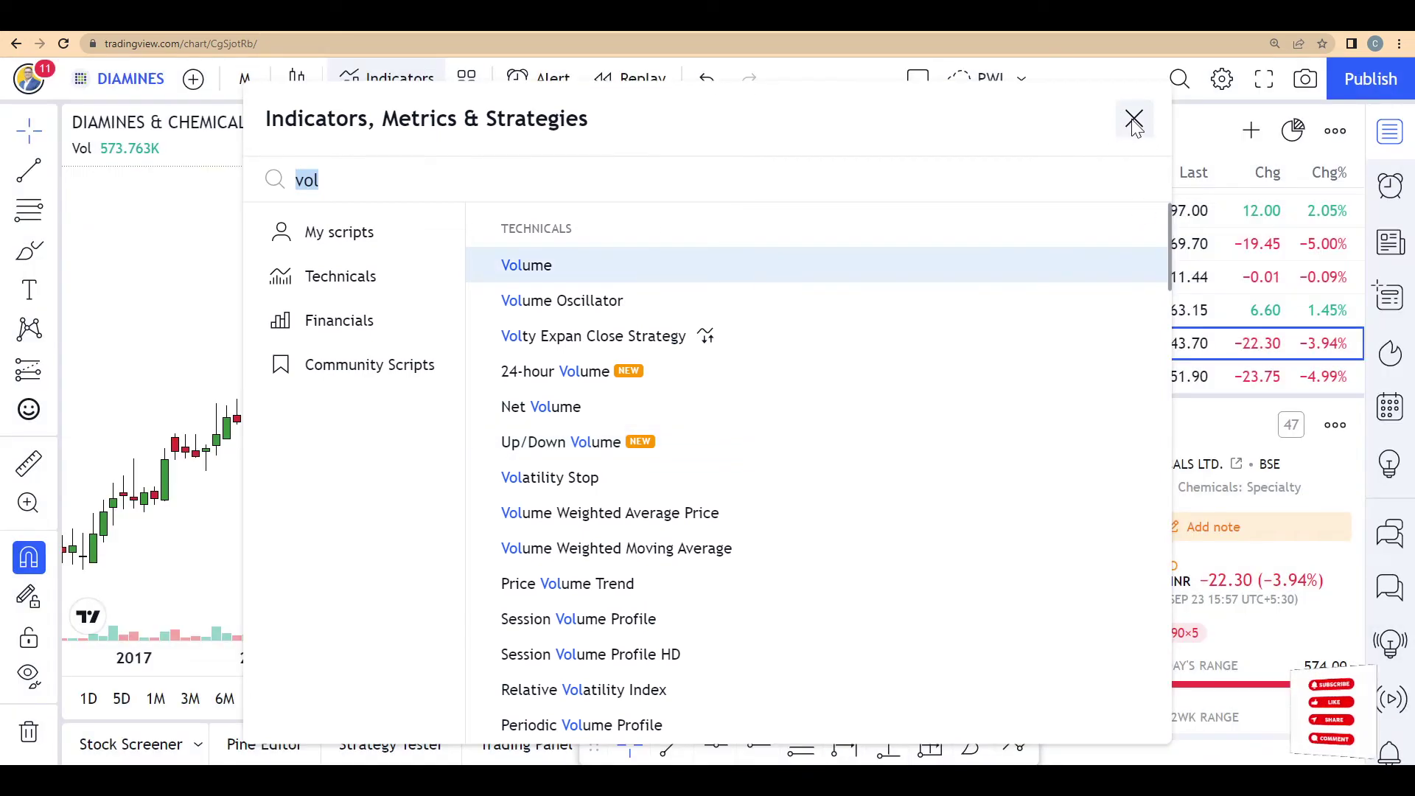
{"action": "left_click", "coordinate": [1134, 120]}
{"action": "scroll", "coordinate": [903, 527], "scroll_direction": "up", "scroll_amount": 3}
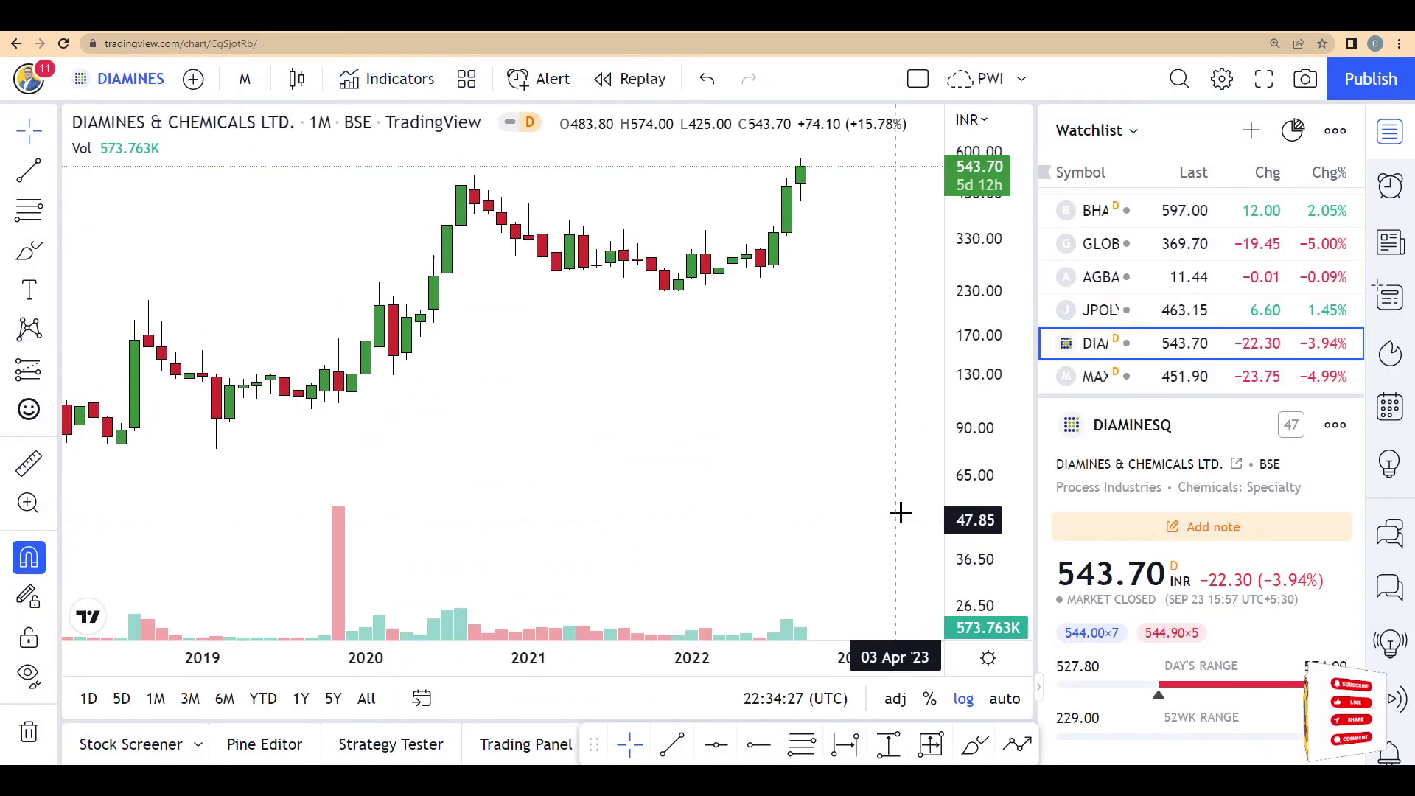
Open the Maximus chart and step down through AIML, ROHL and BSHSL to the MBAPL monthly chart.
{"action": "left_click", "coordinate": [1143, 379]}
{"action": "key", "text": "Down"}
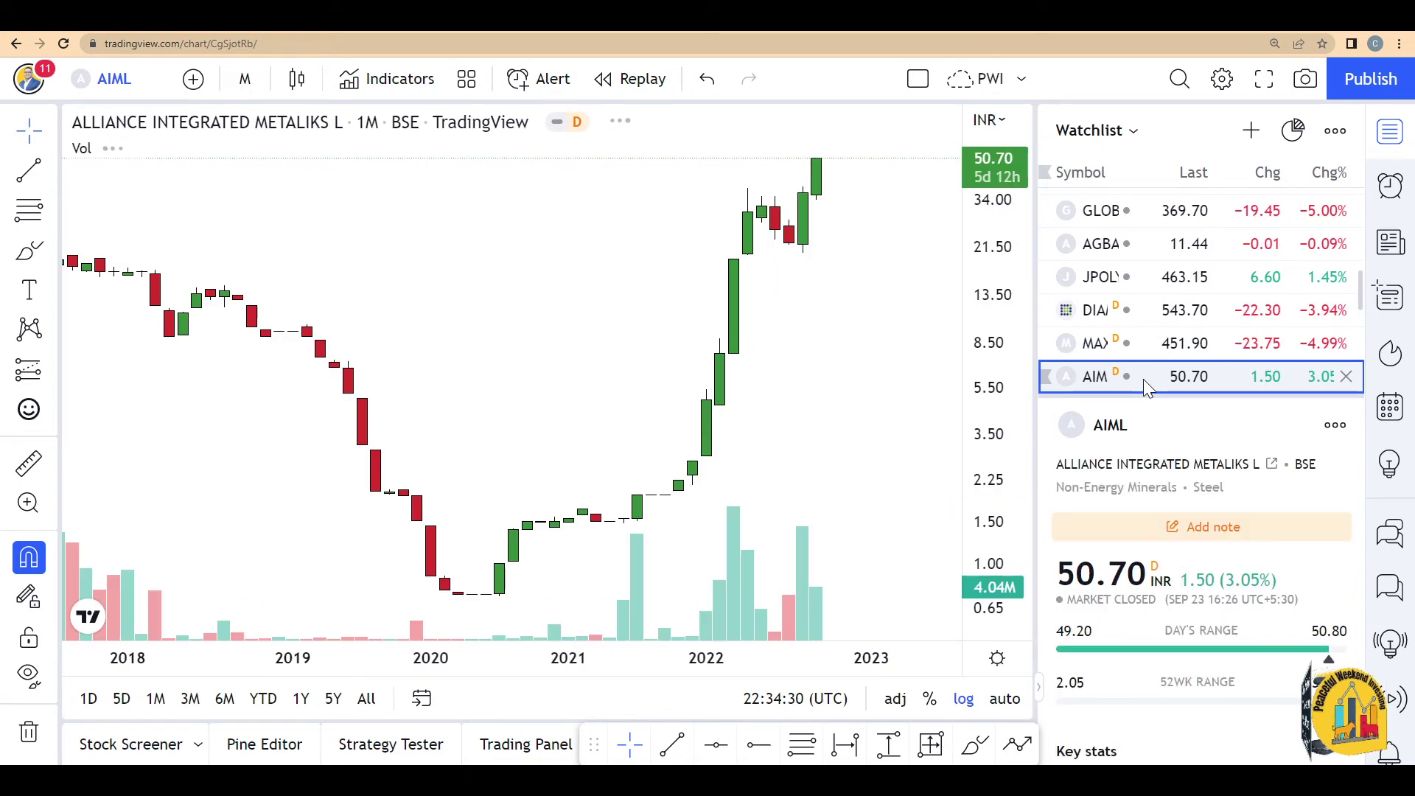
{"action": "key", "text": "Down"}
{"action": "key", "text": "Down"}
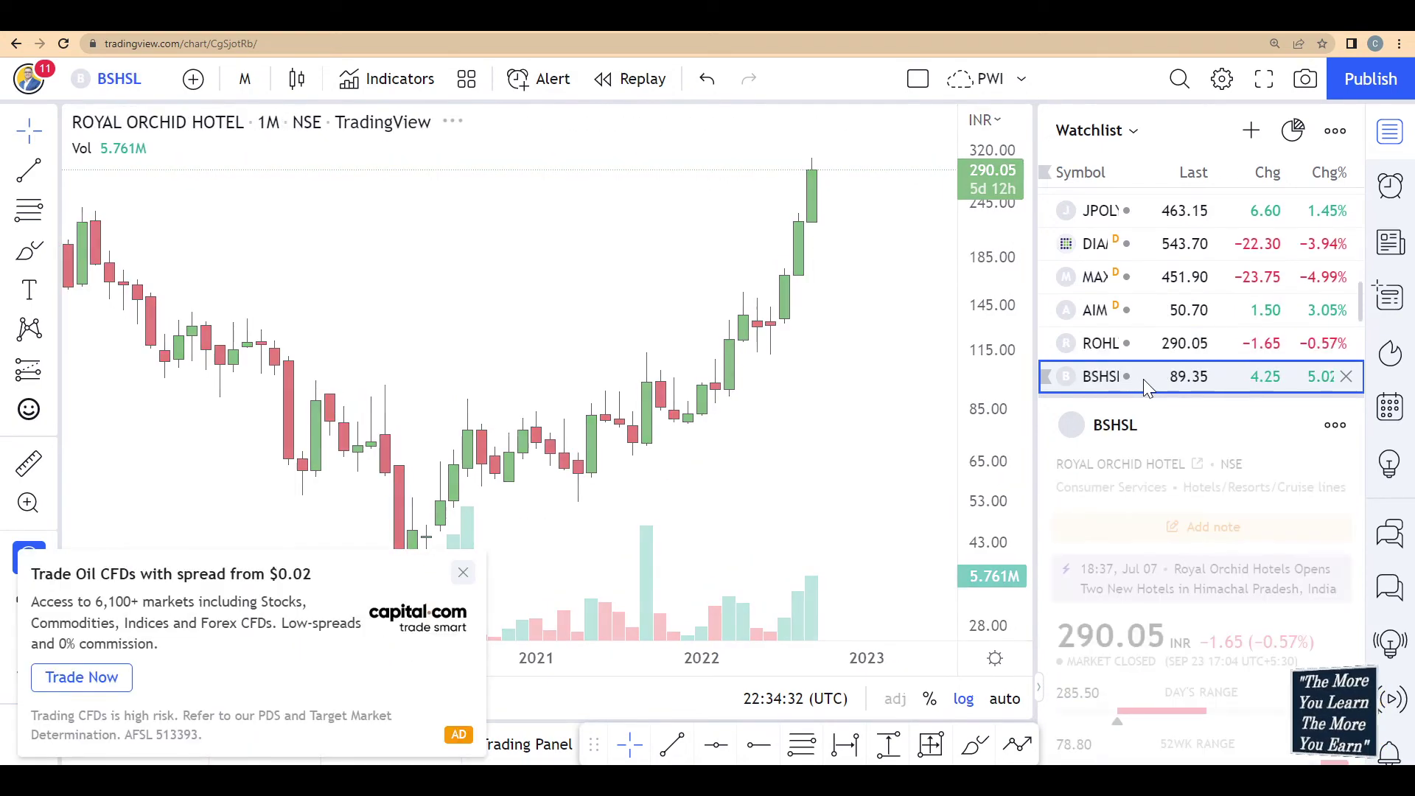
{"action": "key", "text": "Down"}
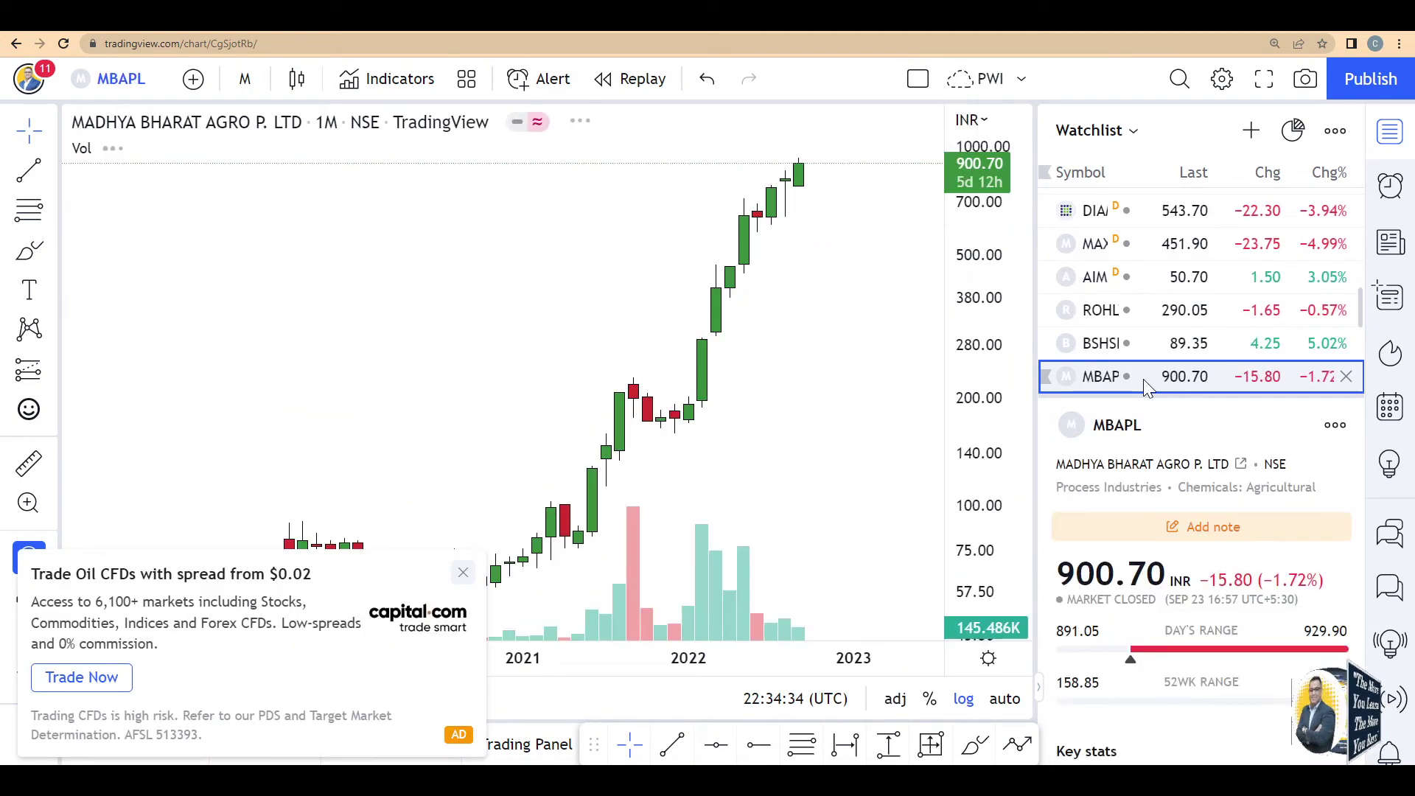
{"action": "key", "text": "Down"}
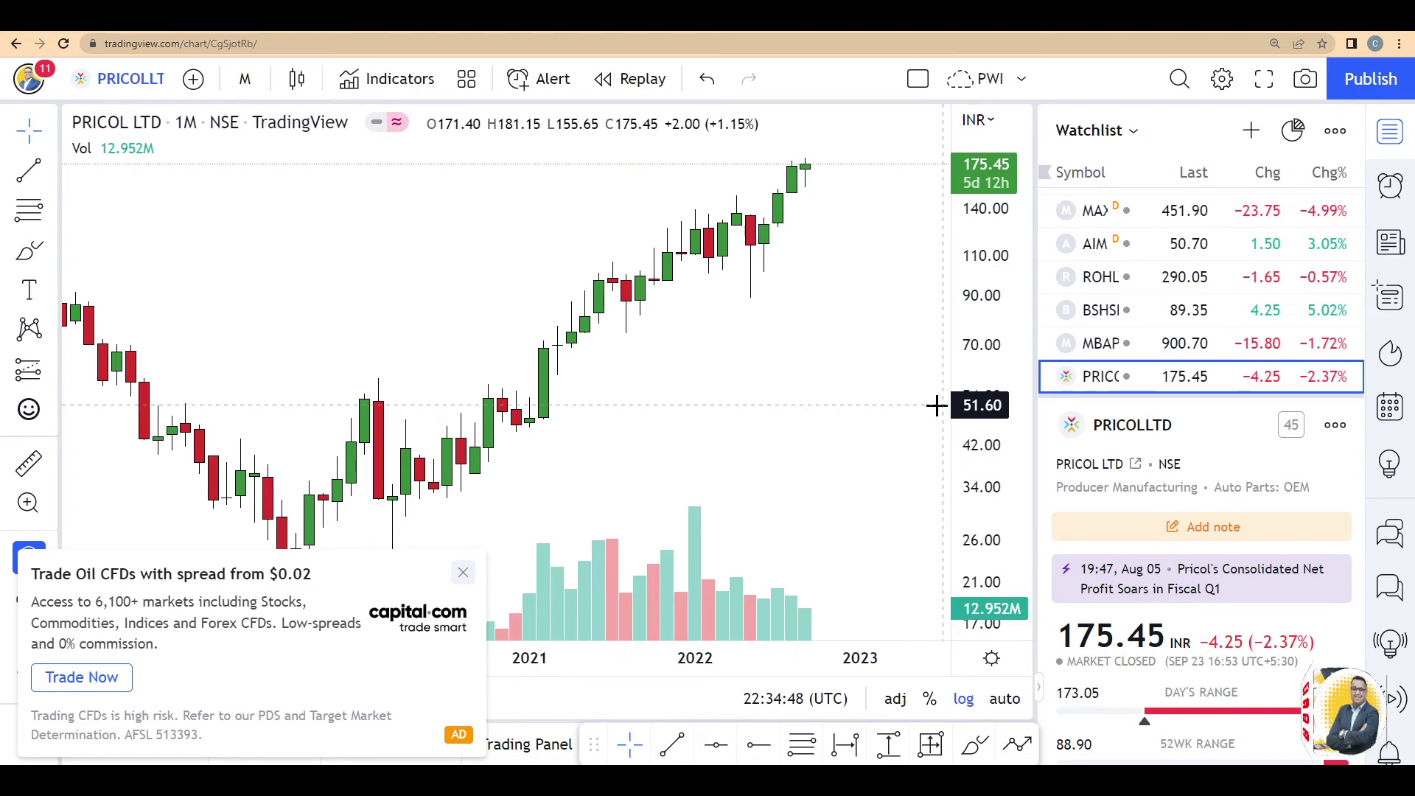
Flag the MBAPL row from its watchlist right-click menu.
{"action": "right_click", "coordinate": [1096, 322]}
{"action": "left_click", "coordinate": [1090, 345]}
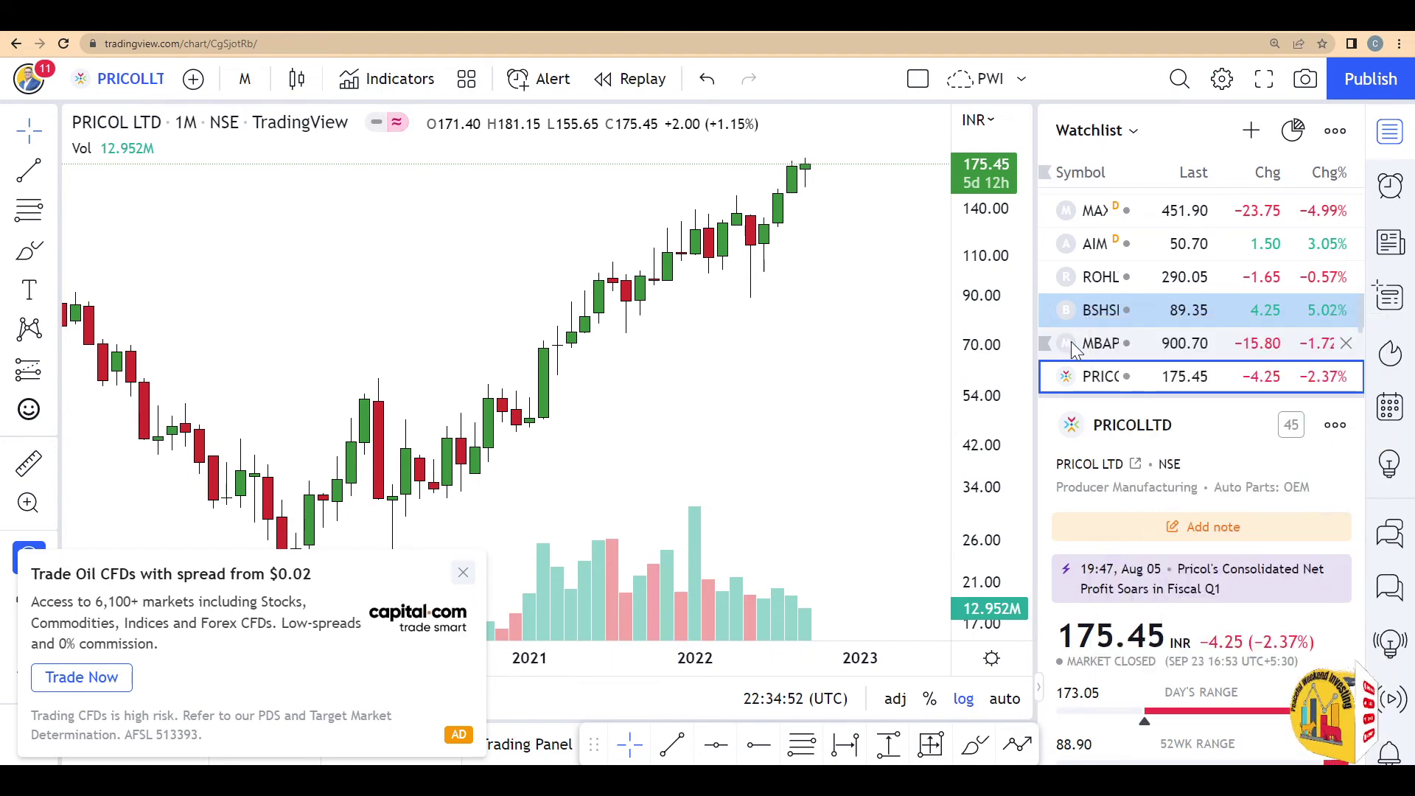
{"action": "left_click", "coordinate": [1119, 350]}
{"action": "right_click", "coordinate": [1119, 351]}
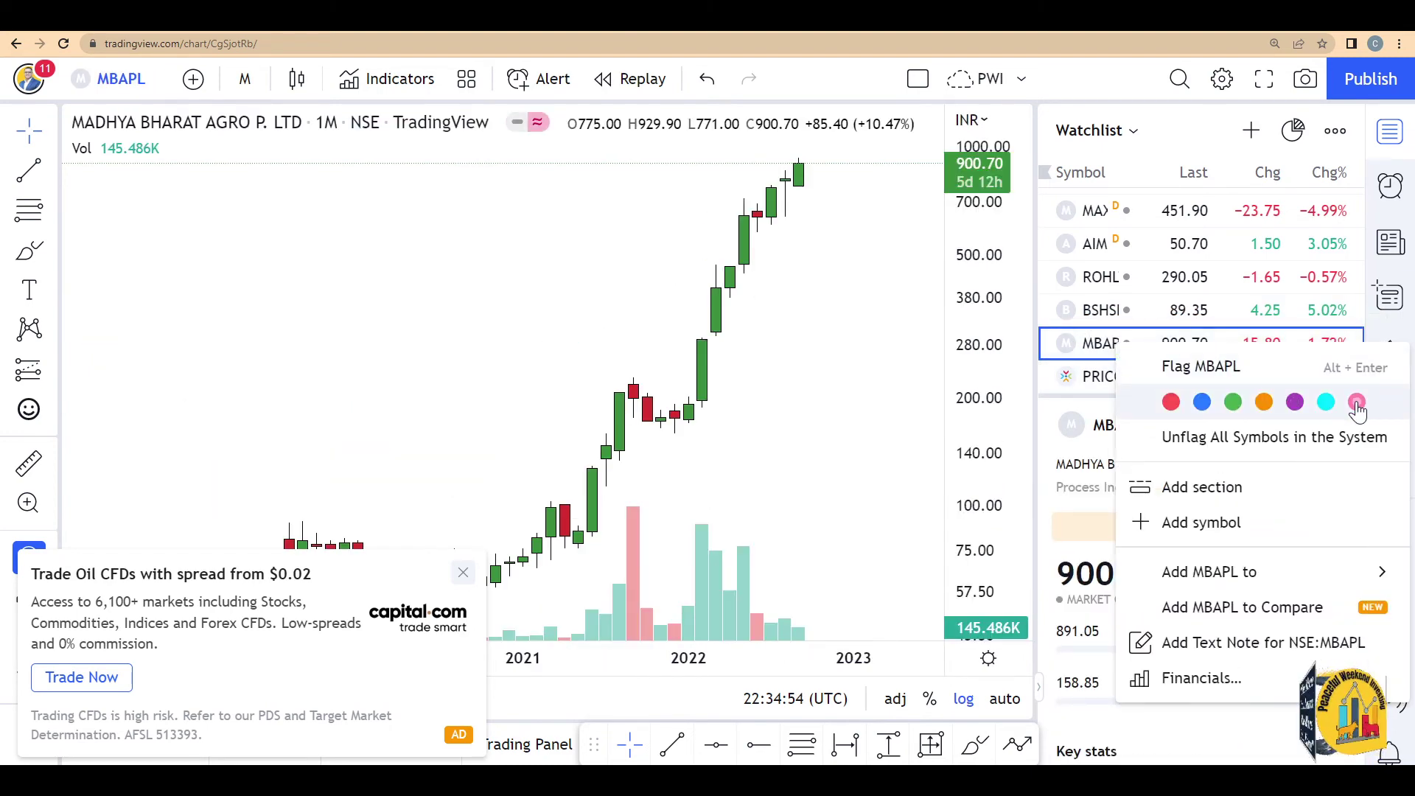
{"action": "left_click", "coordinate": [1334, 404]}
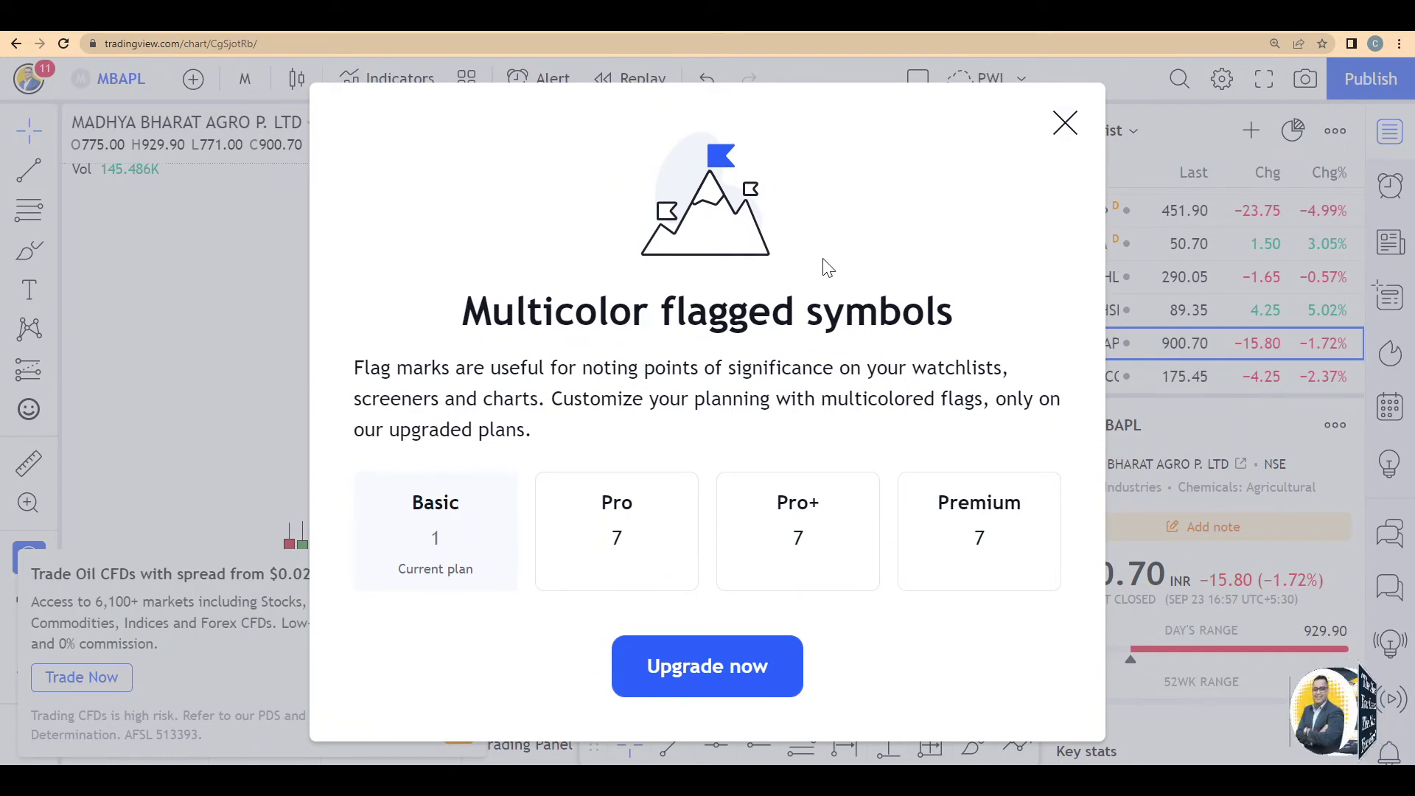
Dismiss the multicolour-flag and ad-free upgrade pop-ups.
{"action": "left_click", "coordinate": [1065, 123]}
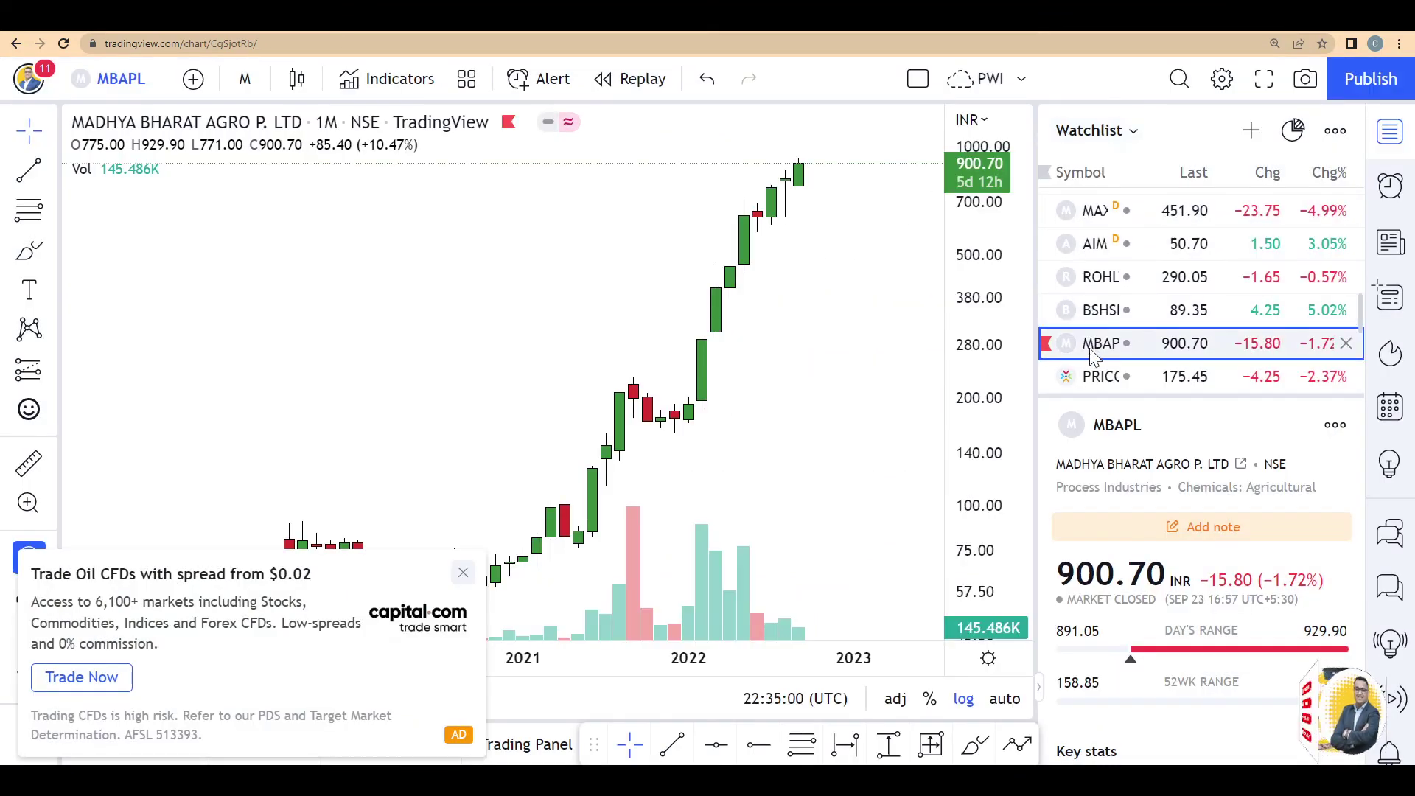
{"action": "scroll", "coordinate": [1103, 381], "scroll_direction": "up", "scroll_amount": 1}
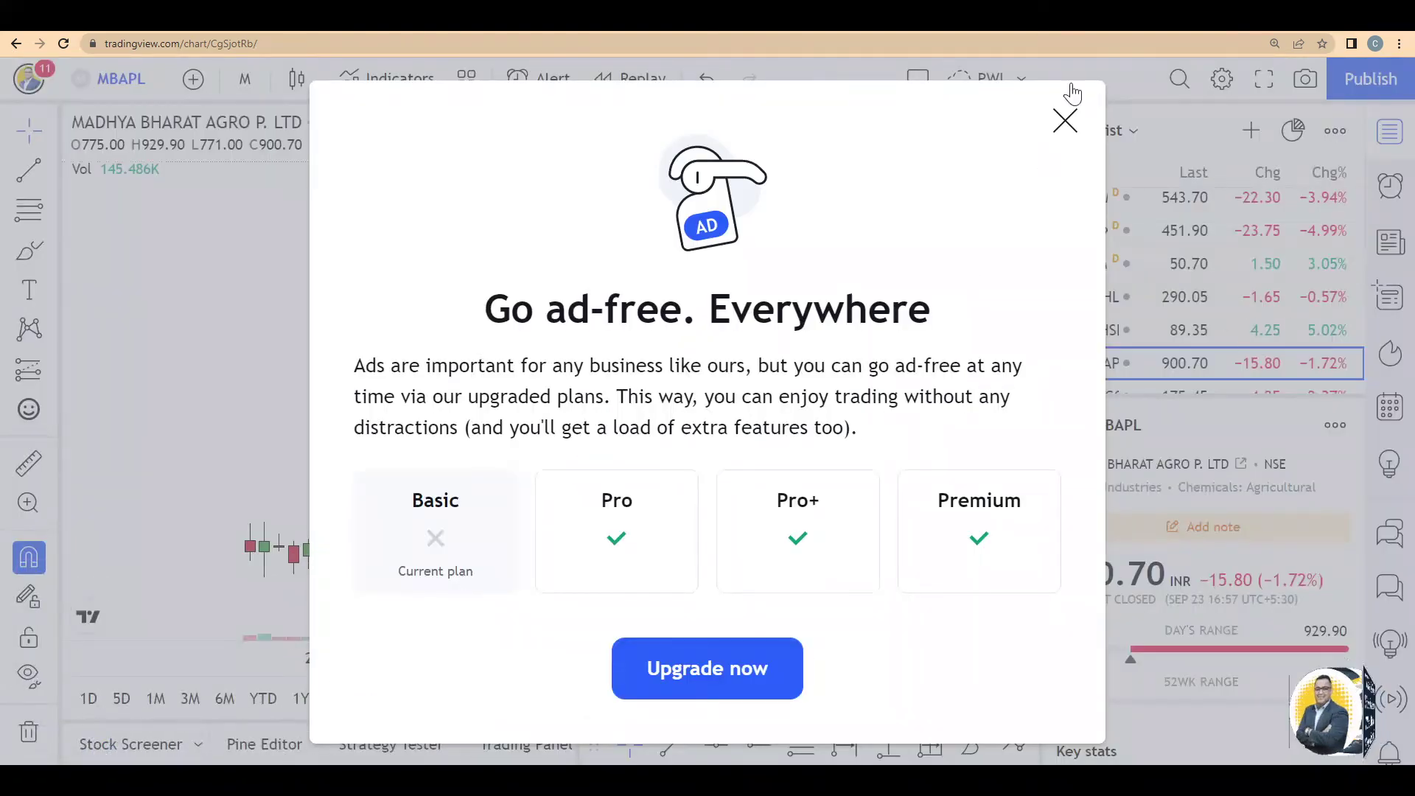
{"action": "left_click", "coordinate": [1065, 120]}
{"action": "scroll", "coordinate": [1133, 331], "scroll_direction": "down", "scroll_amount": 2}
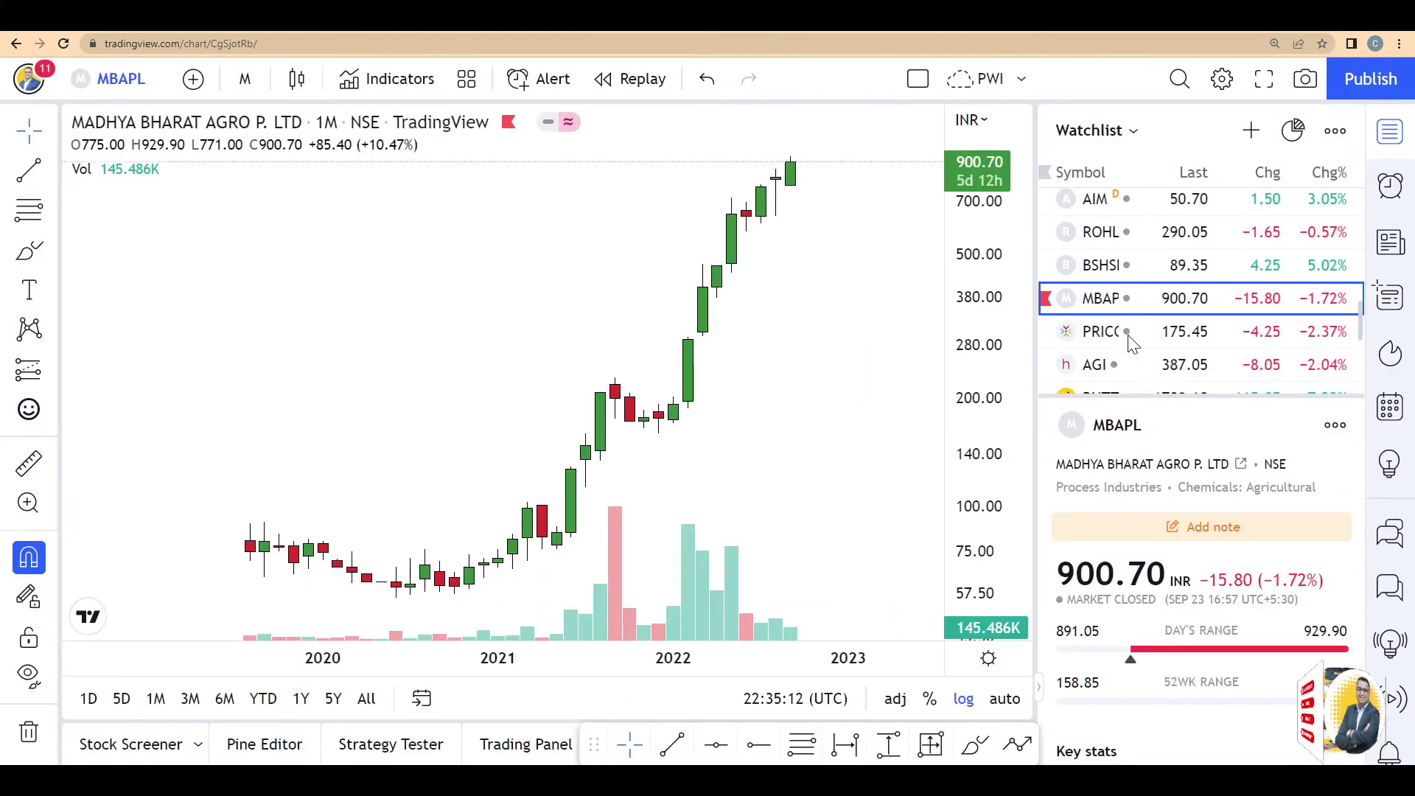
Browse PRICOL, AGI and Escorts to Whitehaven Coal, zooming out and rescaling to show history back to 2016.
{"action": "left_click", "coordinate": [1130, 324]}
{"action": "left_click", "coordinate": [1124, 356]}
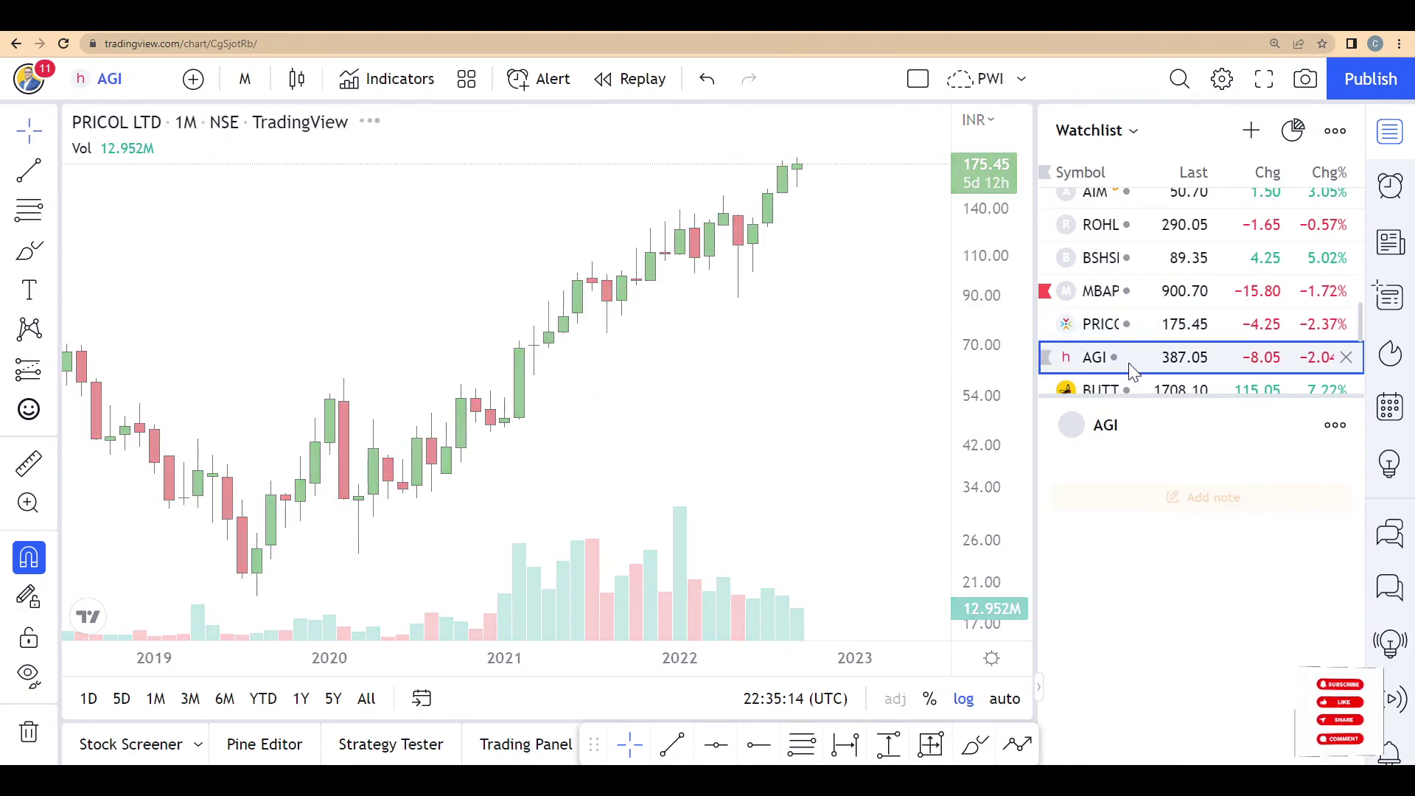
{"action": "scroll", "coordinate": [1126, 346], "scroll_direction": "down", "scroll_amount": 3}
{"action": "left_click", "coordinate": [1126, 314]}
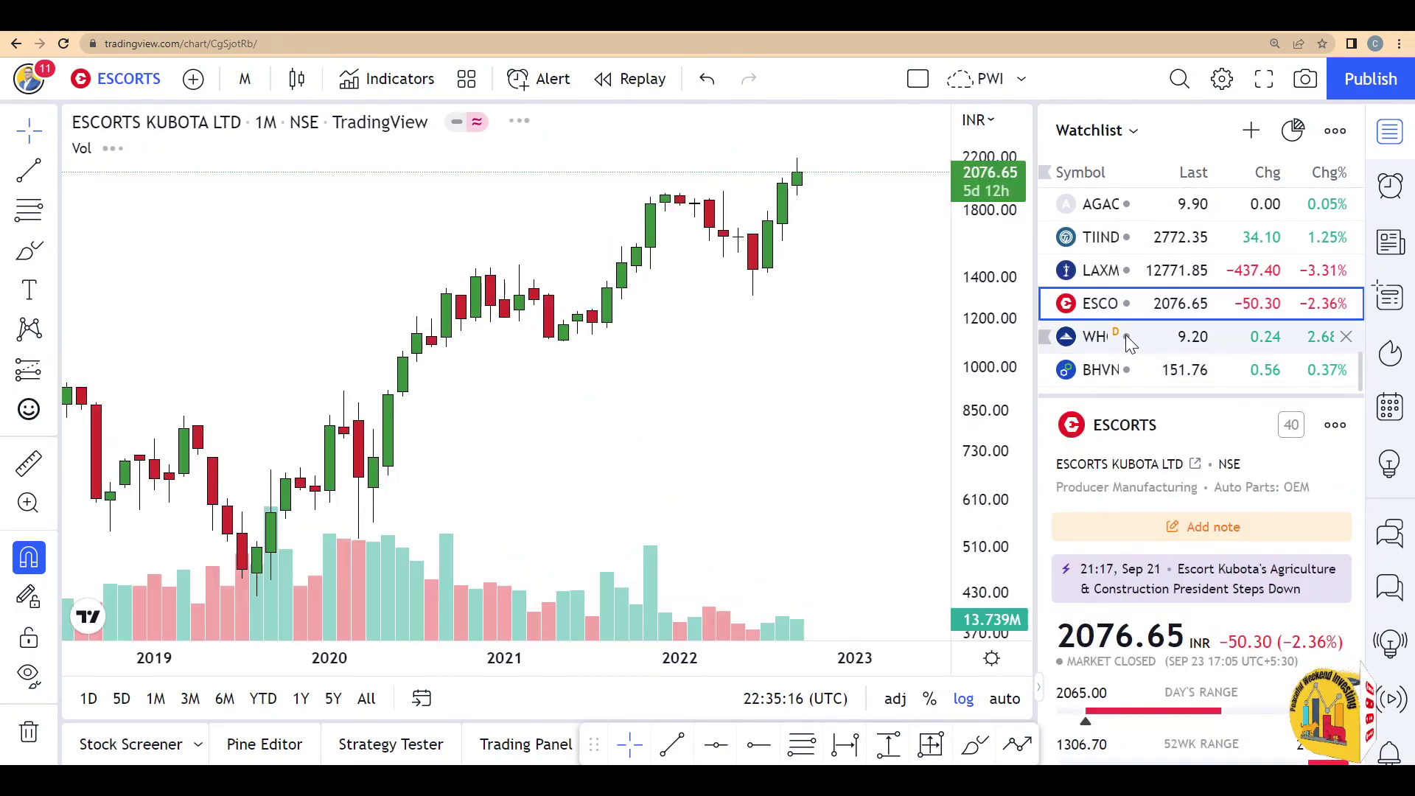
{"action": "left_click", "coordinate": [1125, 336]}
{"action": "scroll", "coordinate": [815, 342], "scroll_direction": "down", "scroll_amount": 5}
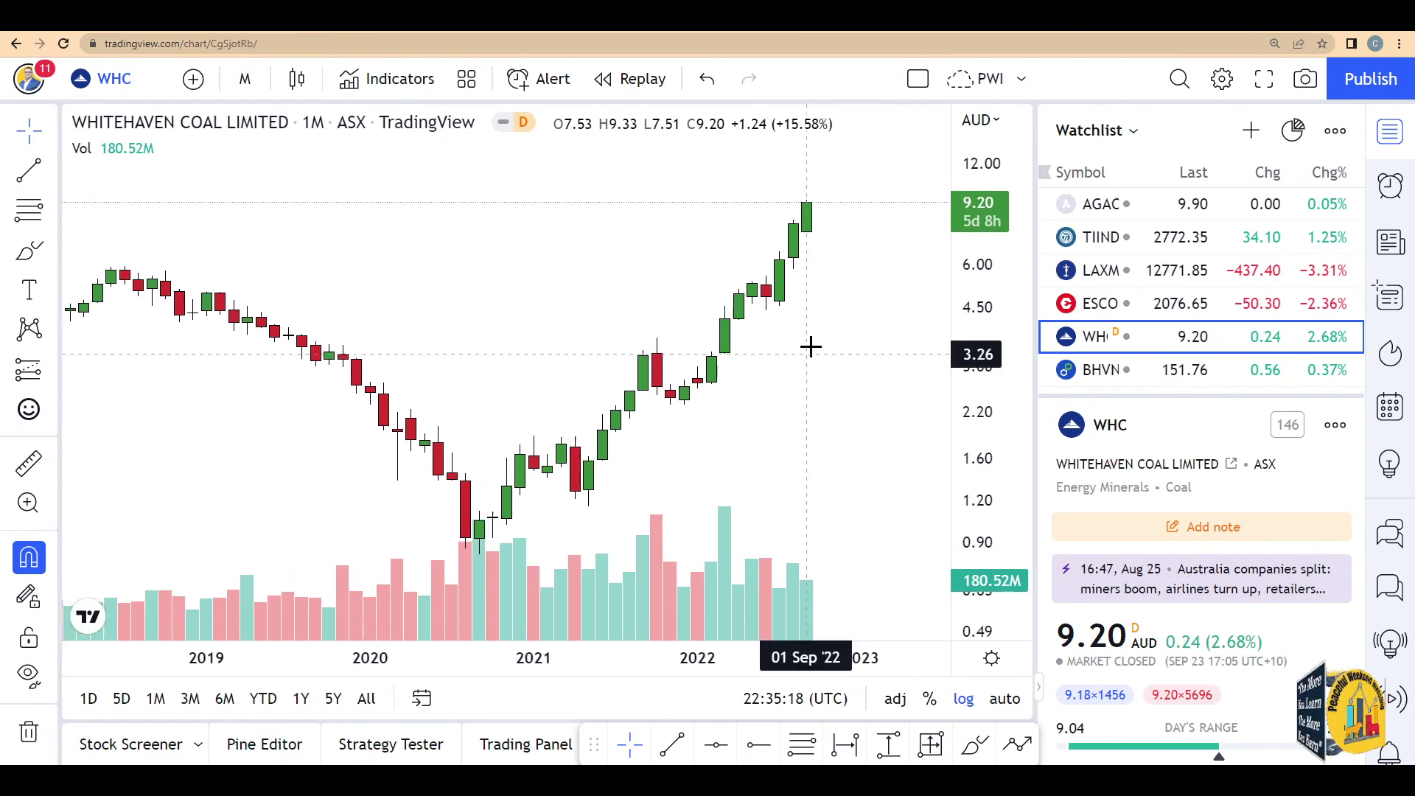
{"action": "left_click_drag", "start_coordinate": [992, 362], "coordinate": [994, 387]}
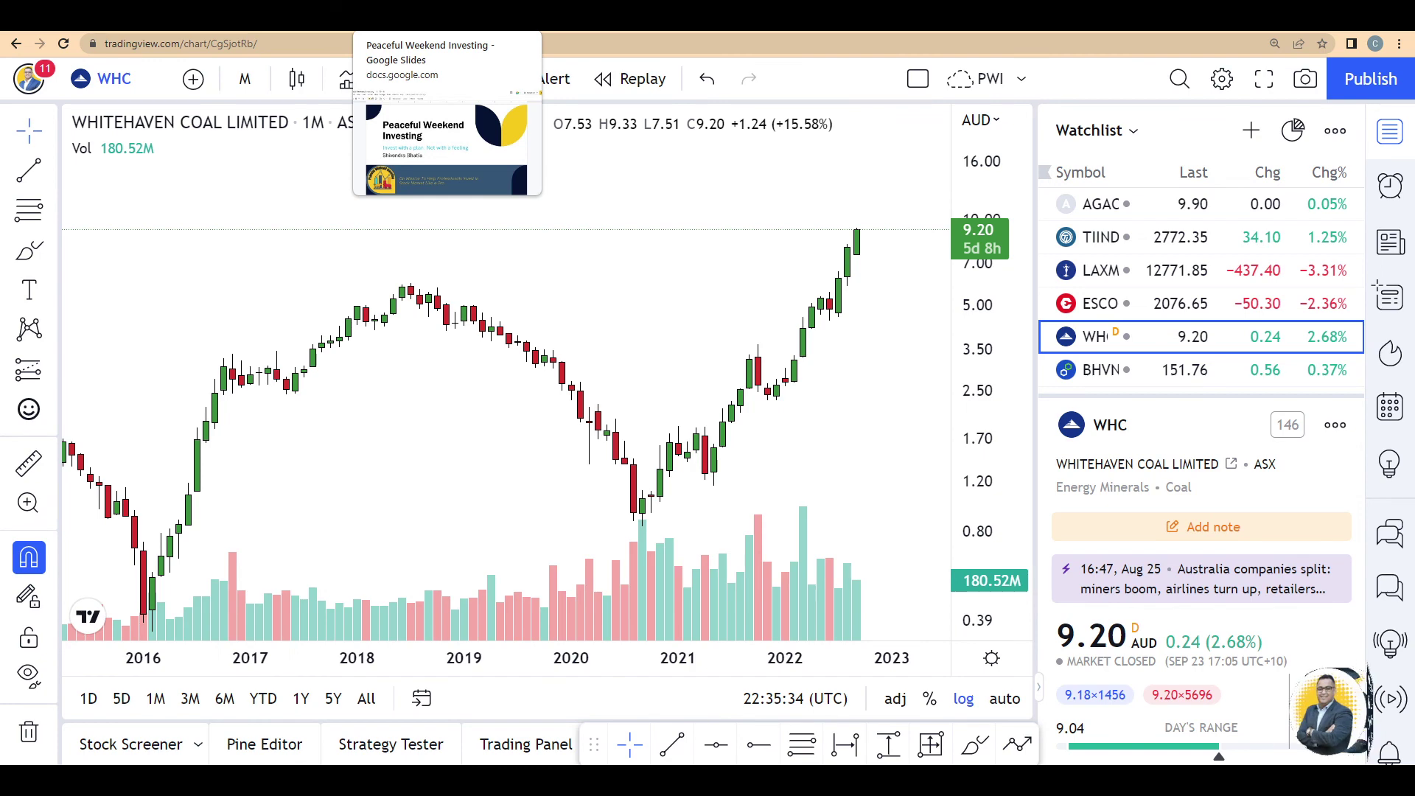
{"action": "left_click", "coordinate": [413, 15]}
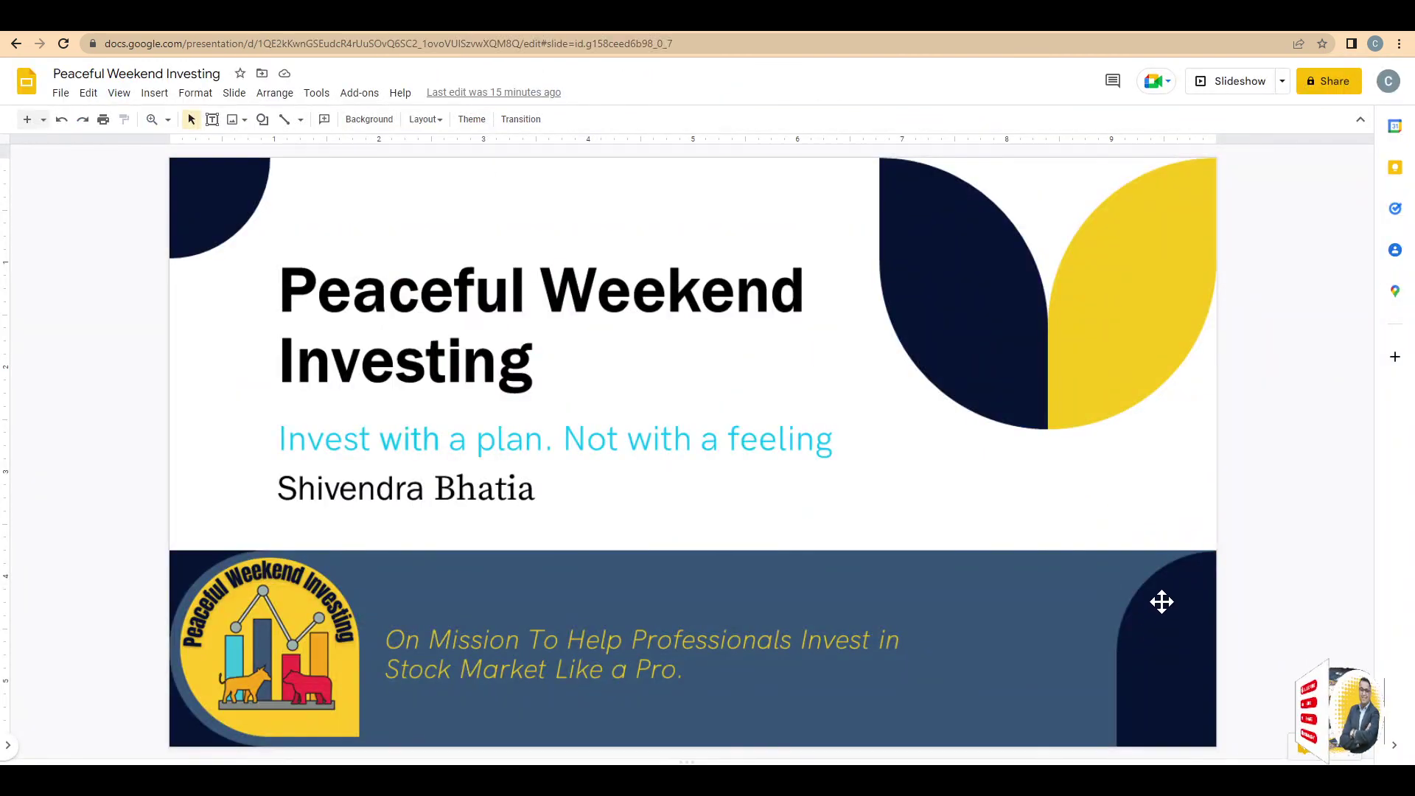
Advance past the Like/Share slide to the closing Namaste 'See You Next Time' slide.
{"action": "key", "text": "Down"}
{"action": "key", "text": "Down"}
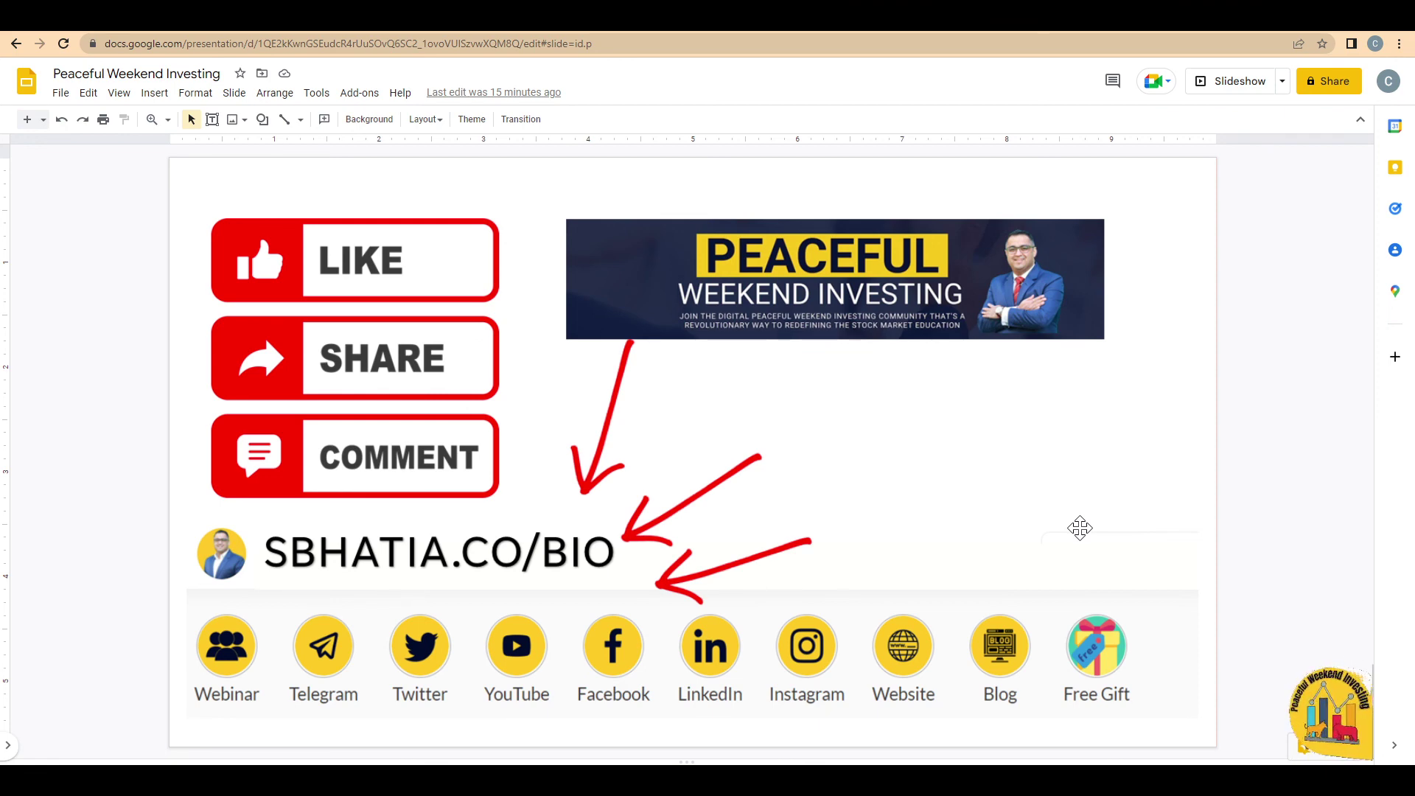
{"action": "key", "text": "Page_Down"}
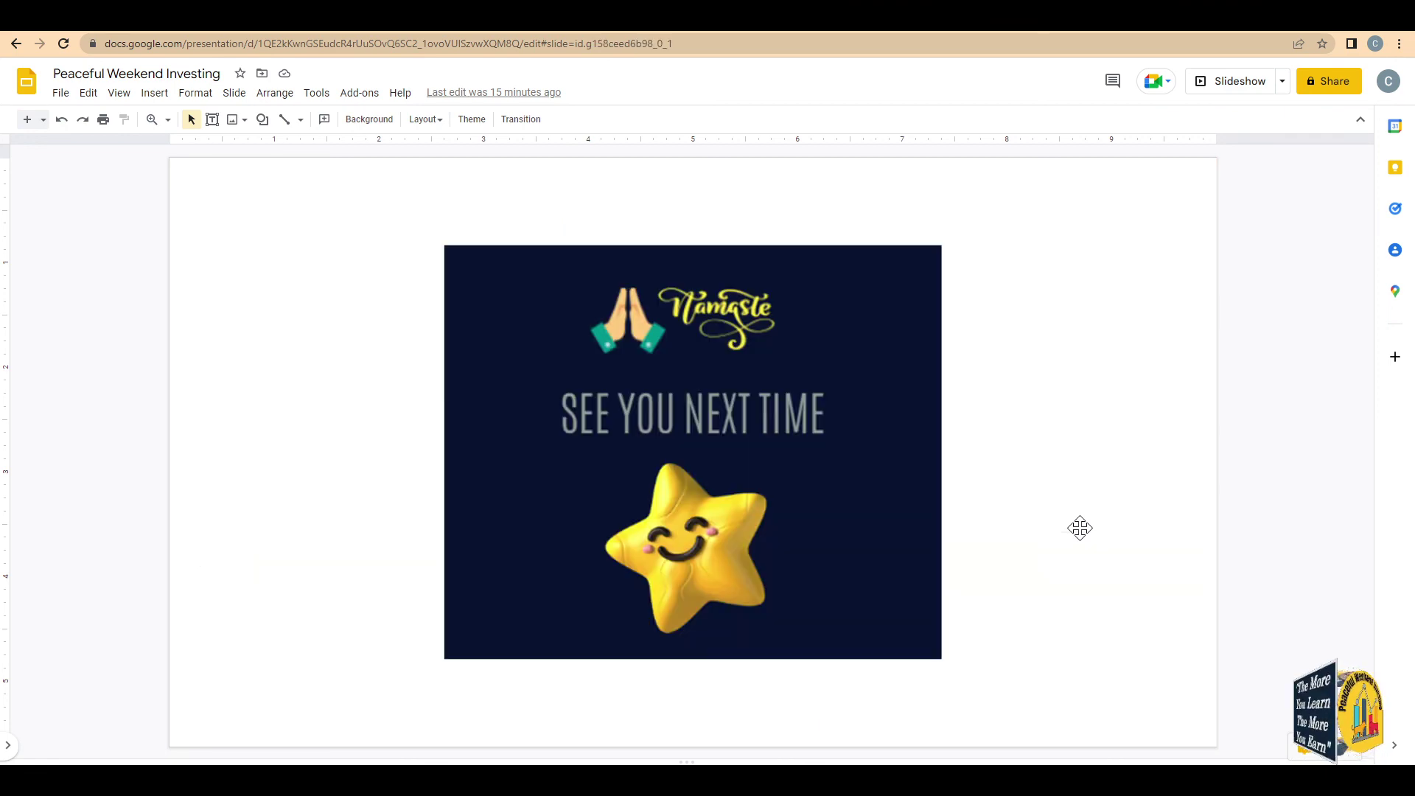